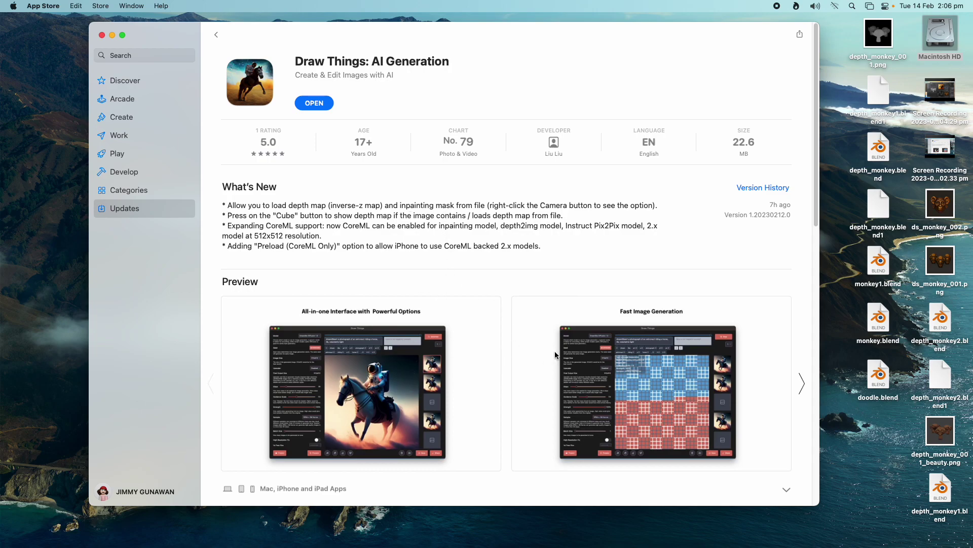
pyautogui.moveTo(398, 43); pyautogui.dragTo(382, 44)
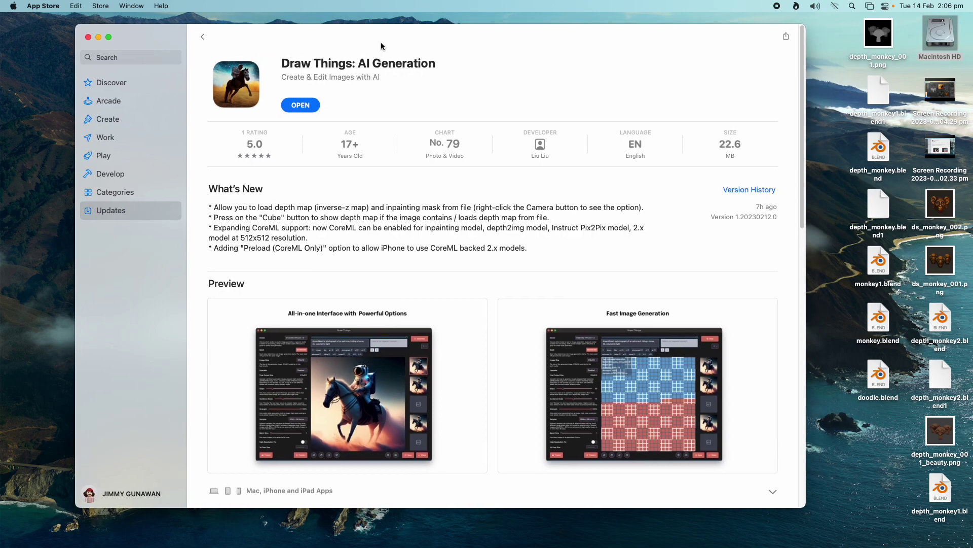
pyautogui.moveTo(801, 505); pyautogui.dragTo(834, 523)
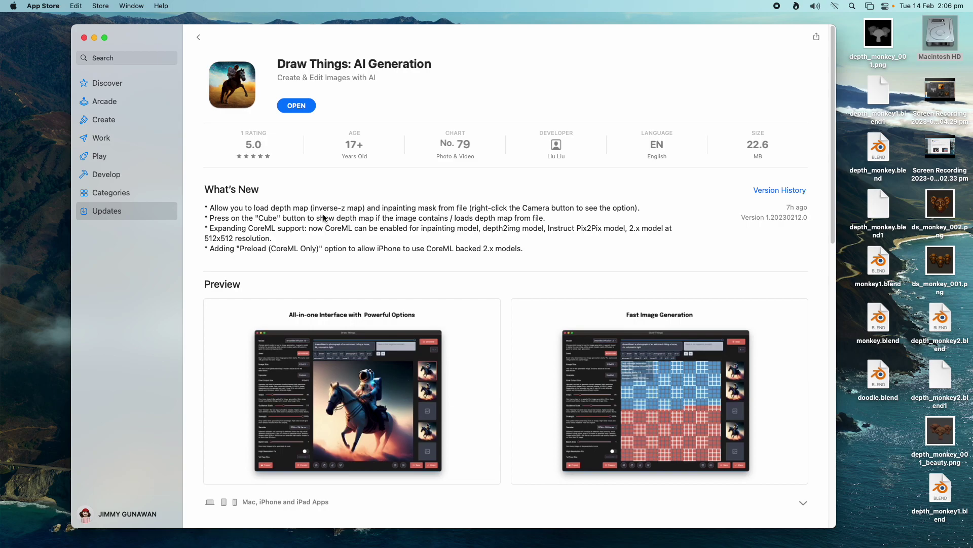
pyautogui.hotkey('ctrl', 'Left')
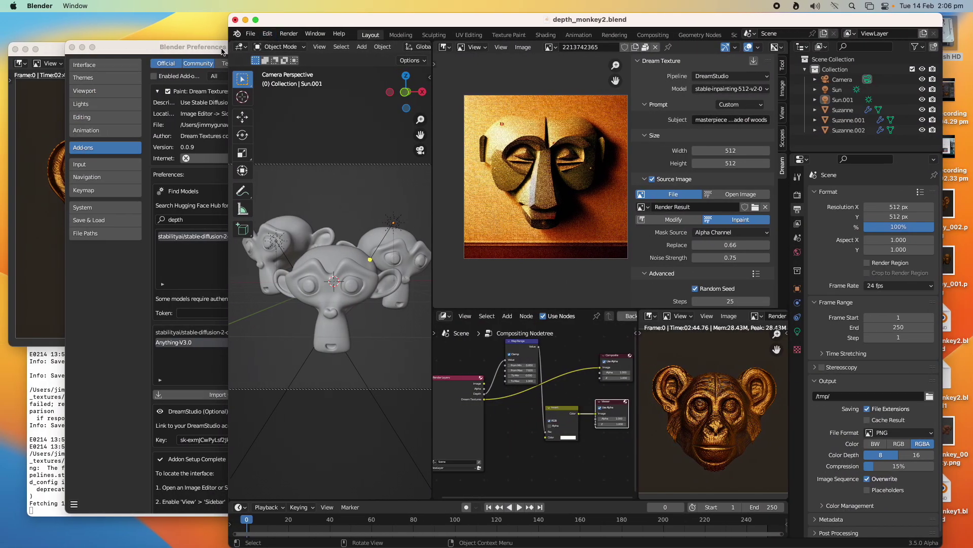
# Bring Blender Preferences forward, widen it, and scroll the Dream Textures model list.
pyautogui.moveTo(222, 51); pyautogui.dragTo(221, 48)
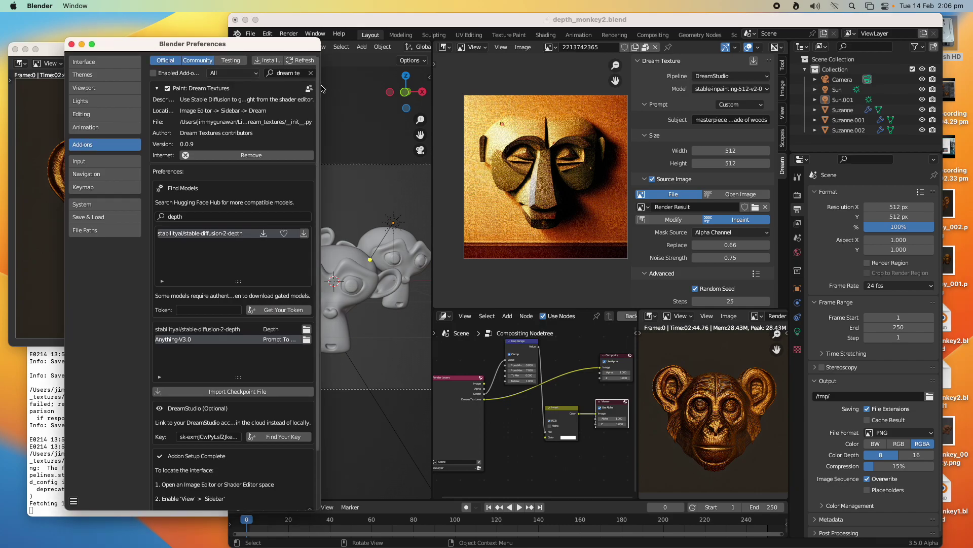
pyautogui.moveTo(321, 83)
pyautogui.mouseDown()
pyautogui.moveTo(349, 82)
pyautogui.moveTo(326, 82)
pyautogui.mouseUp()
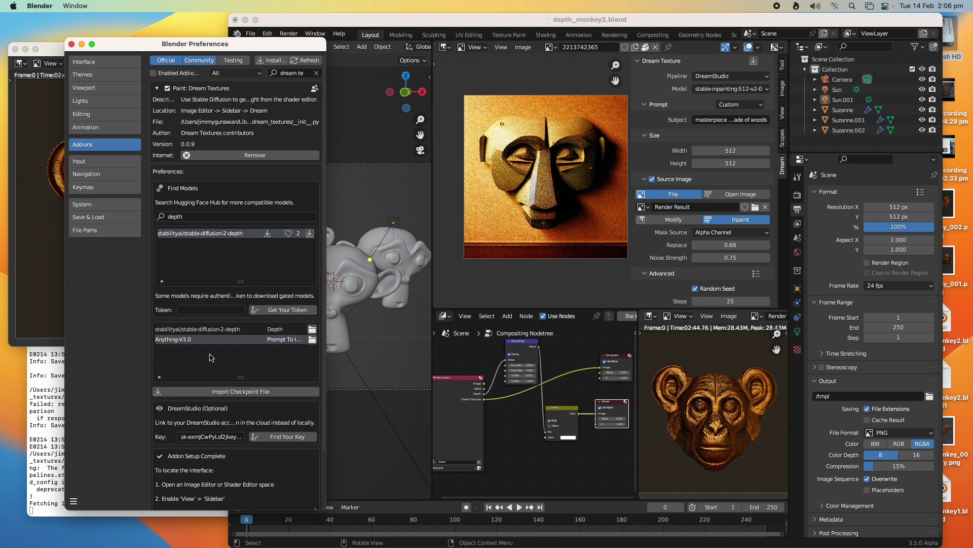
pyautogui.scroll(-3, 213, 360)
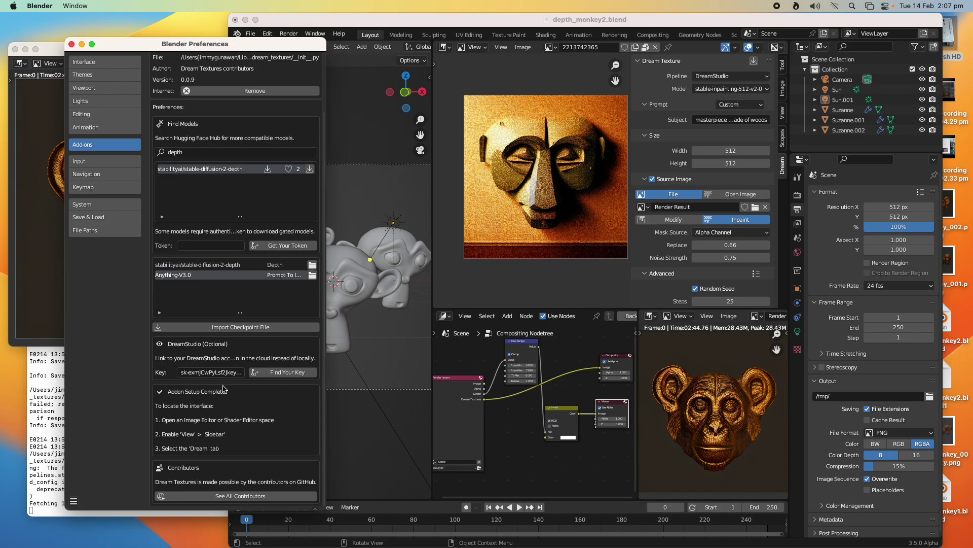
pyautogui.scroll(3, 322, 304)
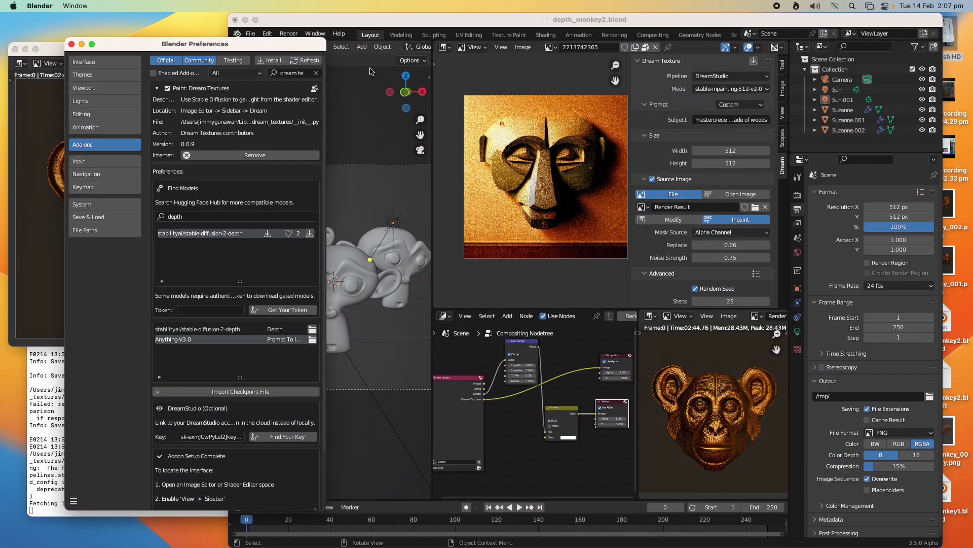
# Maximize Blender, enlarge the node and image editors, and show the view layer's render passes.
pyautogui.click(256, 20)
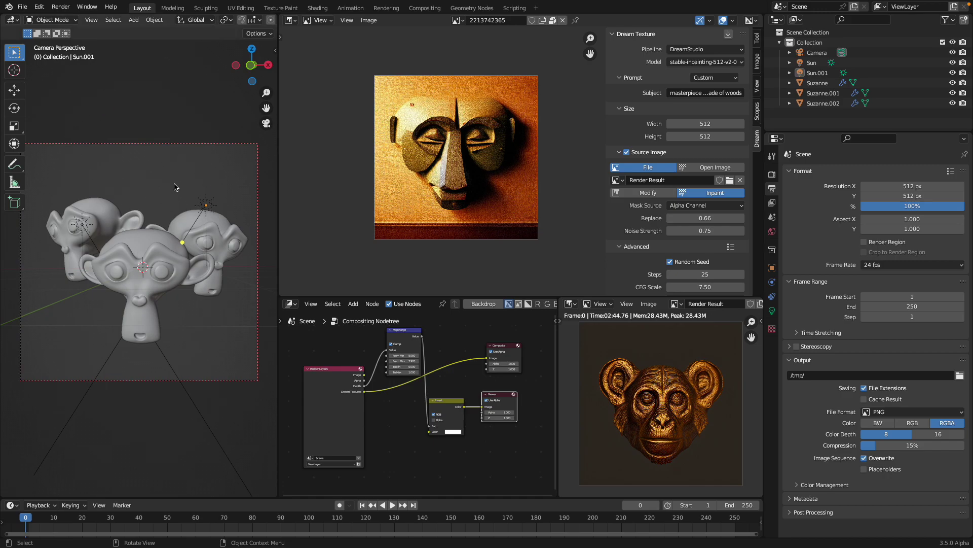
pyautogui.moveTo(401, 298); pyautogui.dragTo(401, 156)
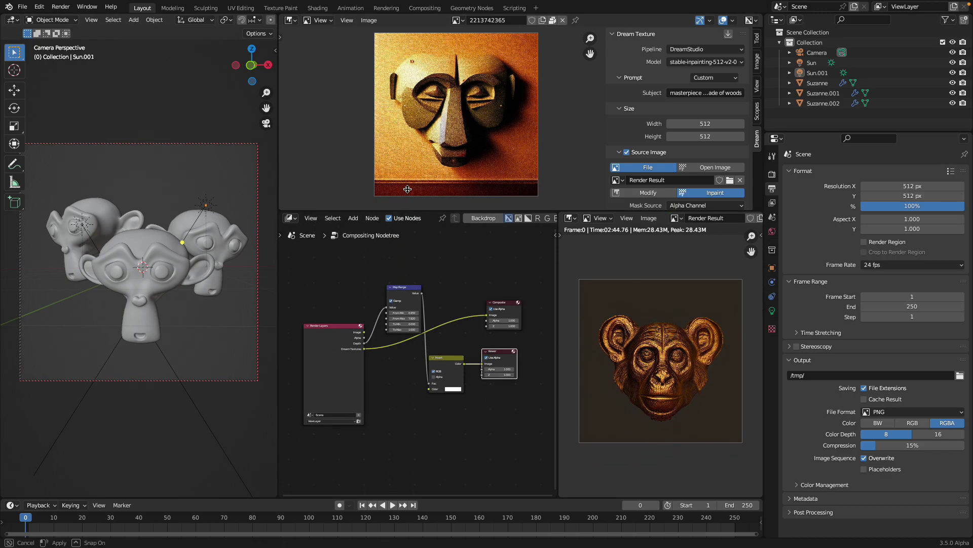
pyautogui.moveTo(557, 248); pyautogui.dragTo(638, 248)
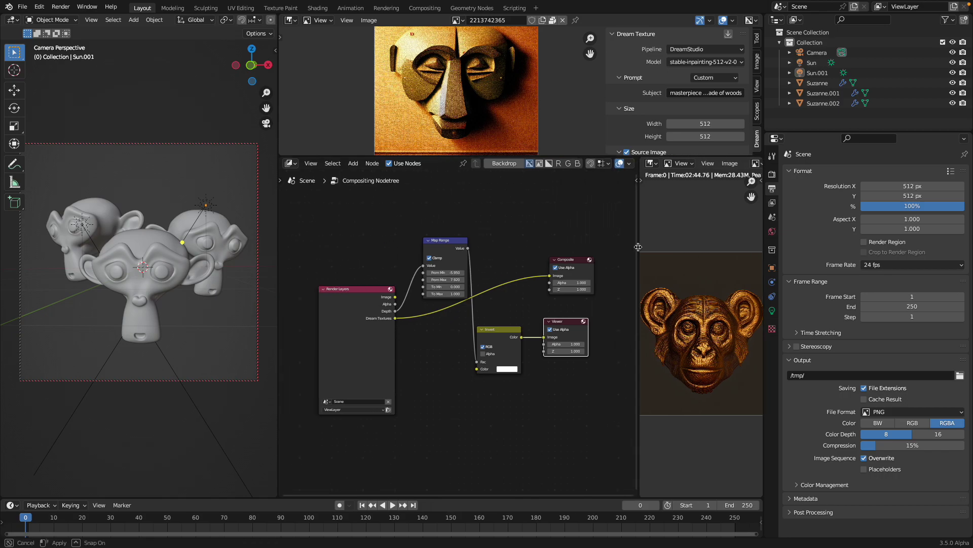
pyautogui.click(772, 202)
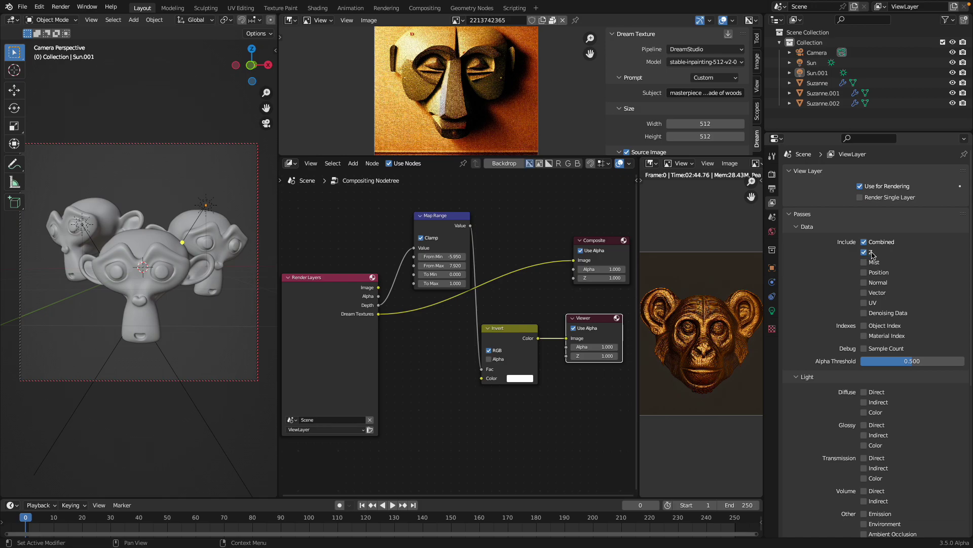
pyautogui.scroll(2, 379, 304)
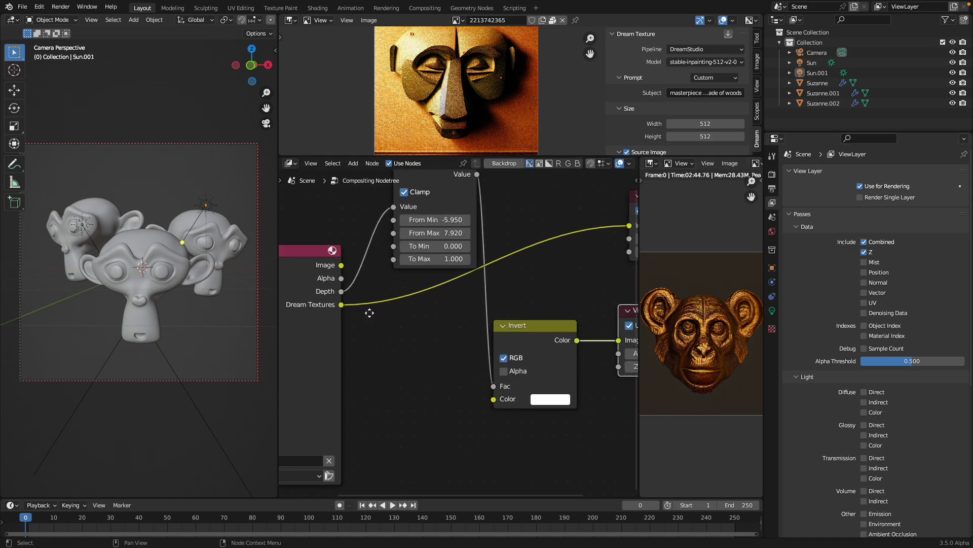
pyautogui.scroll(-3, 363, 277)
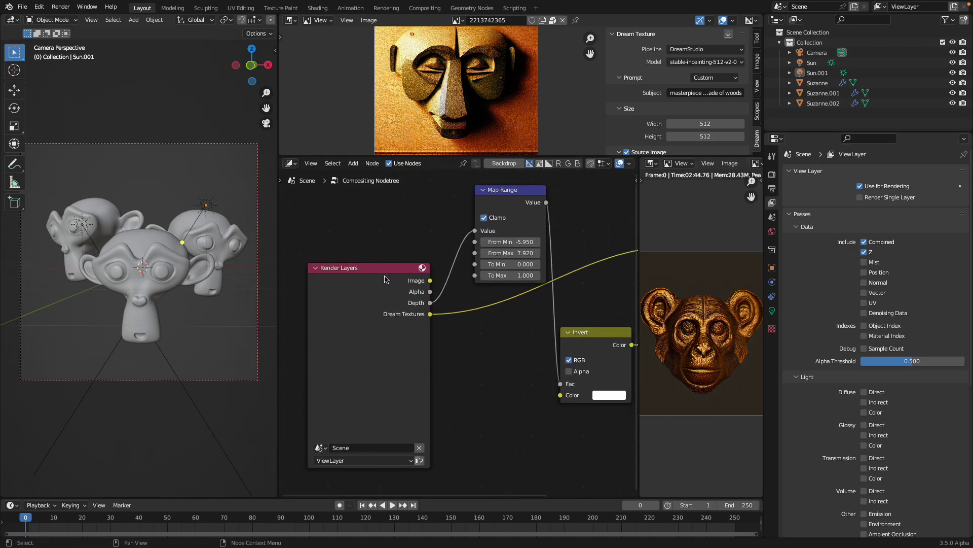
pyautogui.hscroll(3, 449, 295)
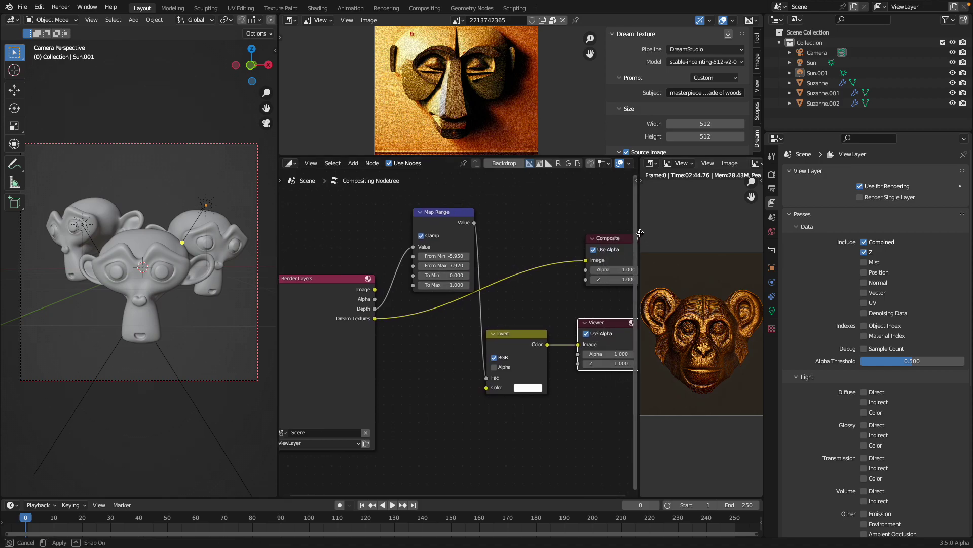
pyautogui.moveTo(638, 238); pyautogui.dragTo(701, 238)
pyautogui.moveTo(486, 237); pyautogui.dragTo(603, 358)
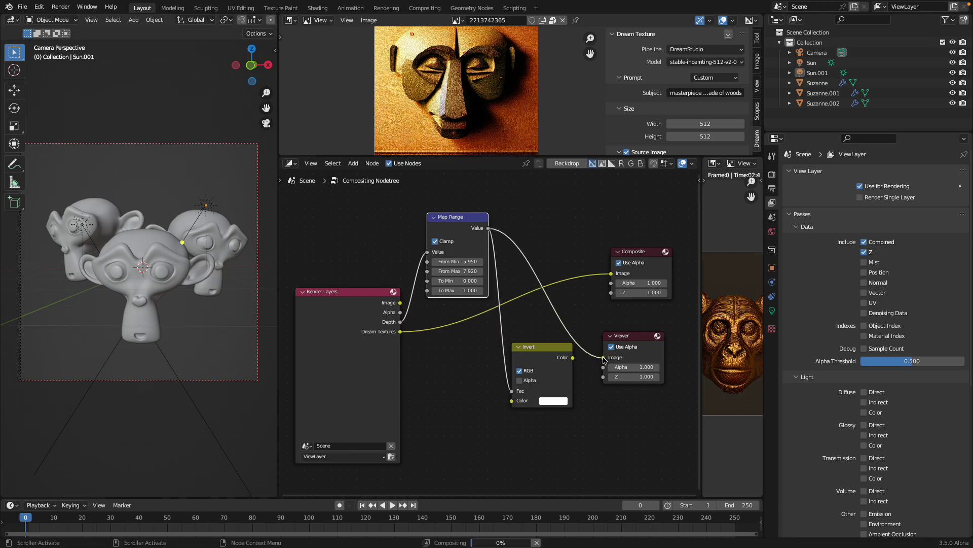
pyautogui.moveTo(568, 156); pyautogui.dragTo(568, 223)
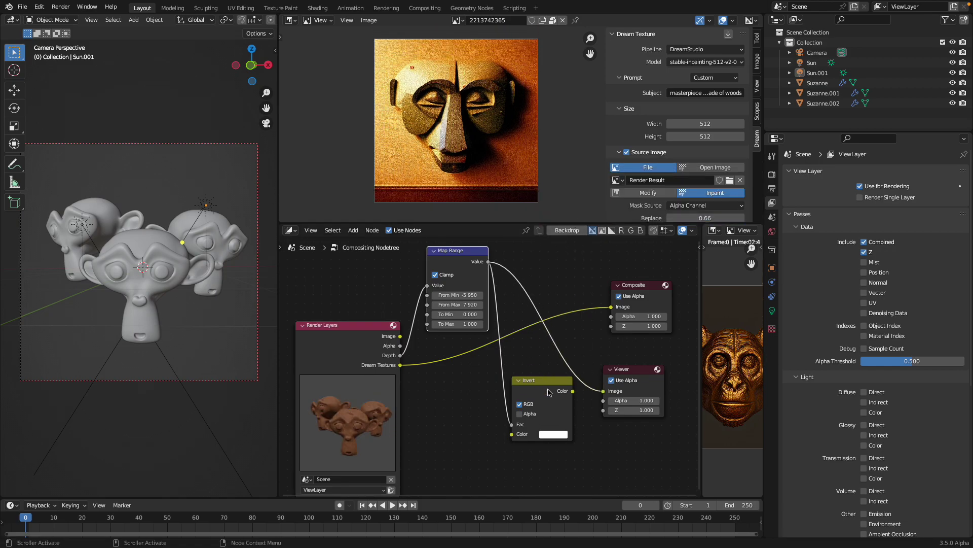
# Feed Invert into the Viewer, display Viewer Node, and set Map Range From Max to 7.830.
pyautogui.moveTo(574, 391); pyautogui.dragTo(603, 391)
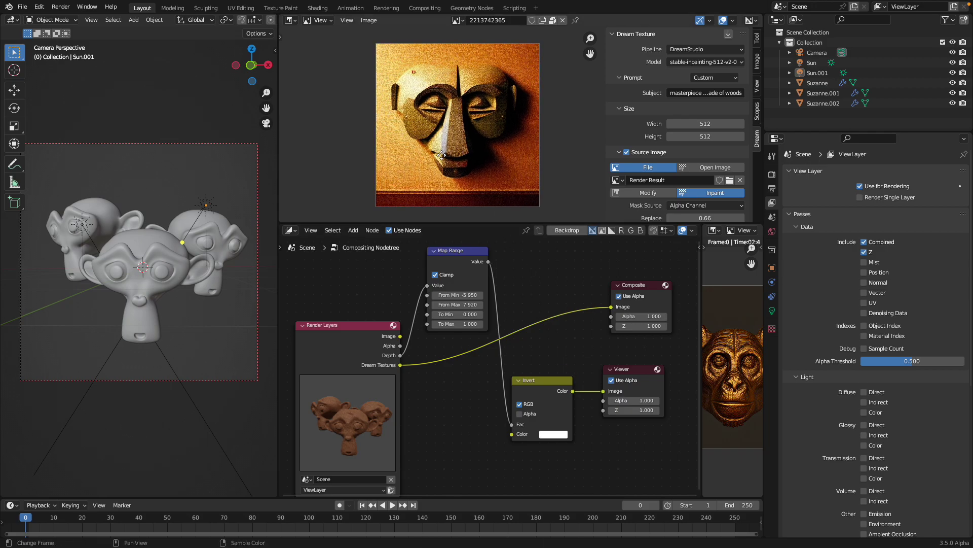
pyautogui.click(459, 20)
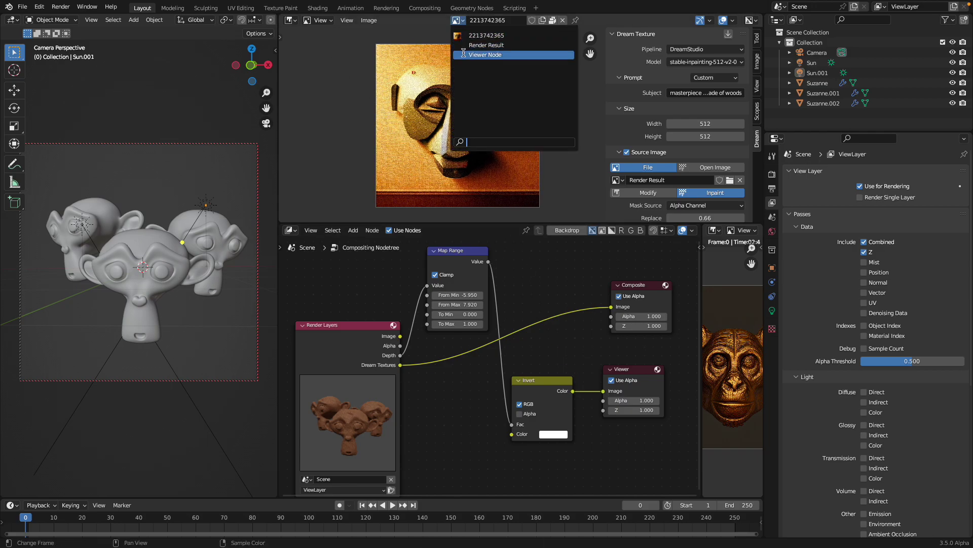
pyautogui.click(462, 53)
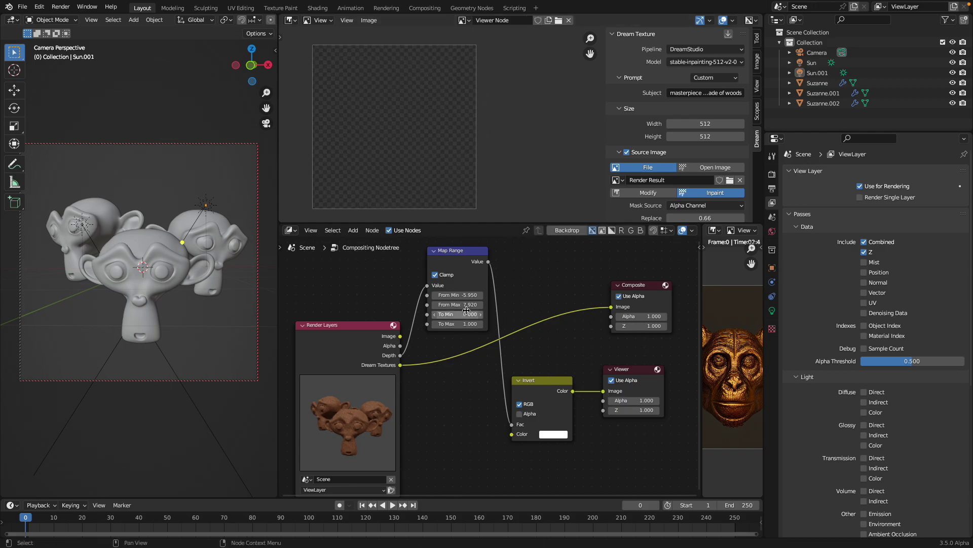
pyautogui.click(435, 295)
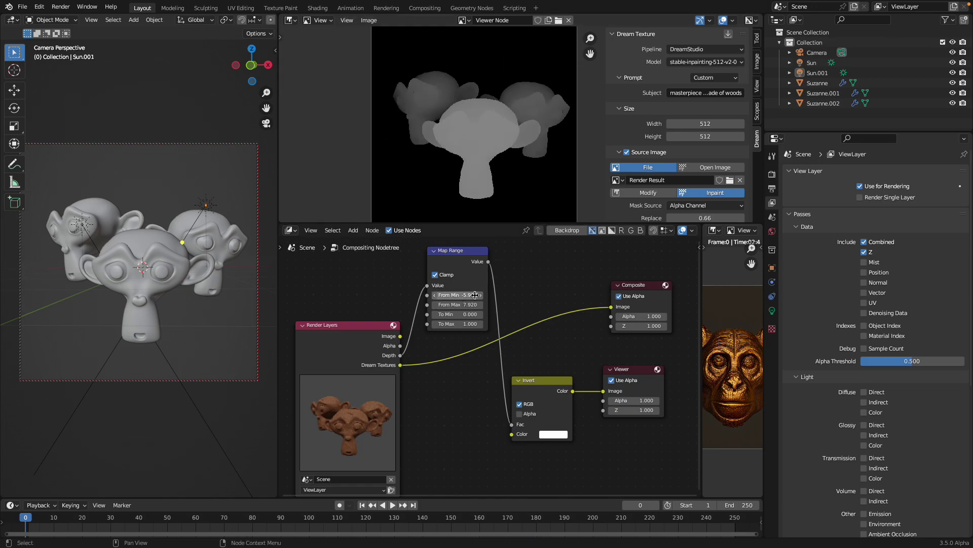
pyautogui.moveTo(456, 294)
pyautogui.mouseDown()
pyautogui.moveTo(487, 295)
pyautogui.moveTo(469, 299)
pyautogui.mouseUp()
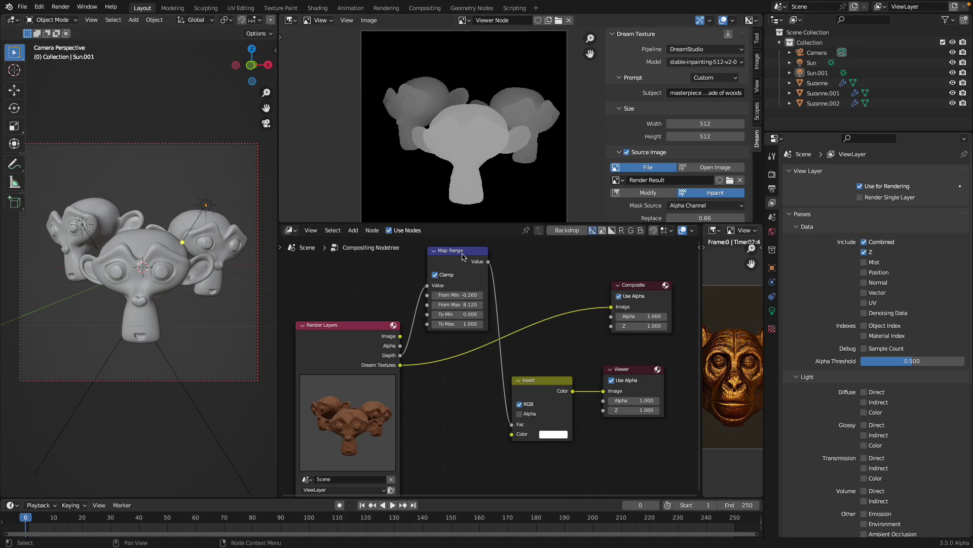
pyautogui.moveTo(463, 301); pyautogui.dragTo(456, 295)
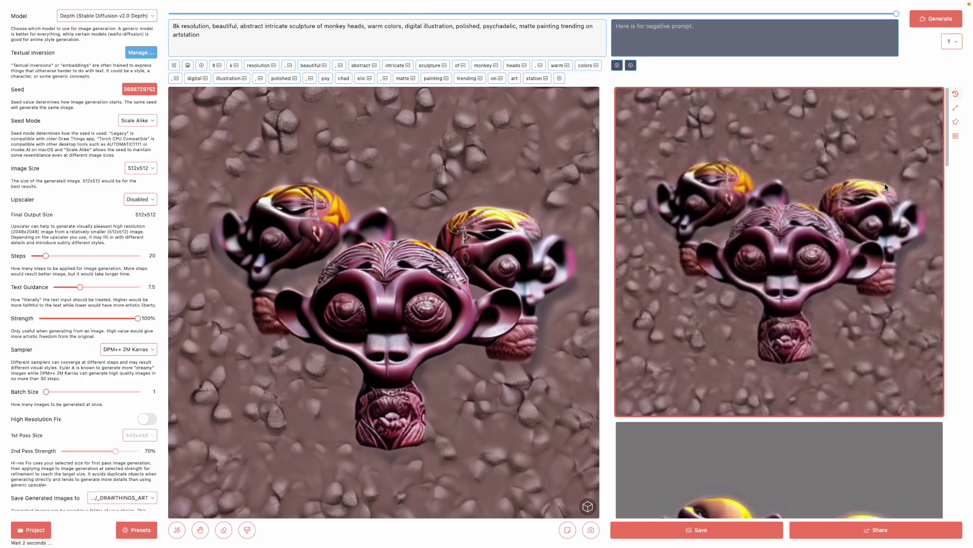
pyautogui.moveTo(945, 147); pyautogui.dragTo(950, 300)
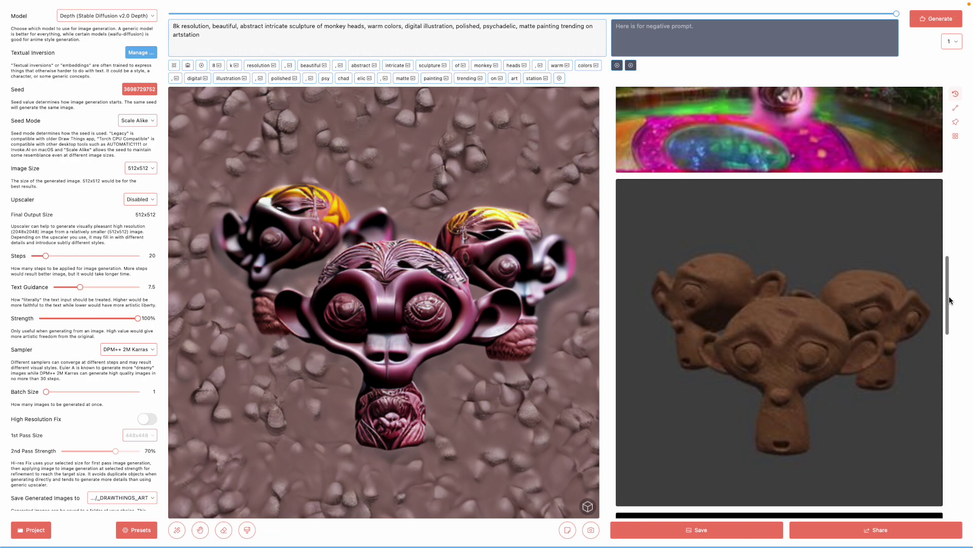
pyautogui.moveTo(949, 298); pyautogui.dragTo(946, 104)
pyautogui.scroll(-5, 776, 210)
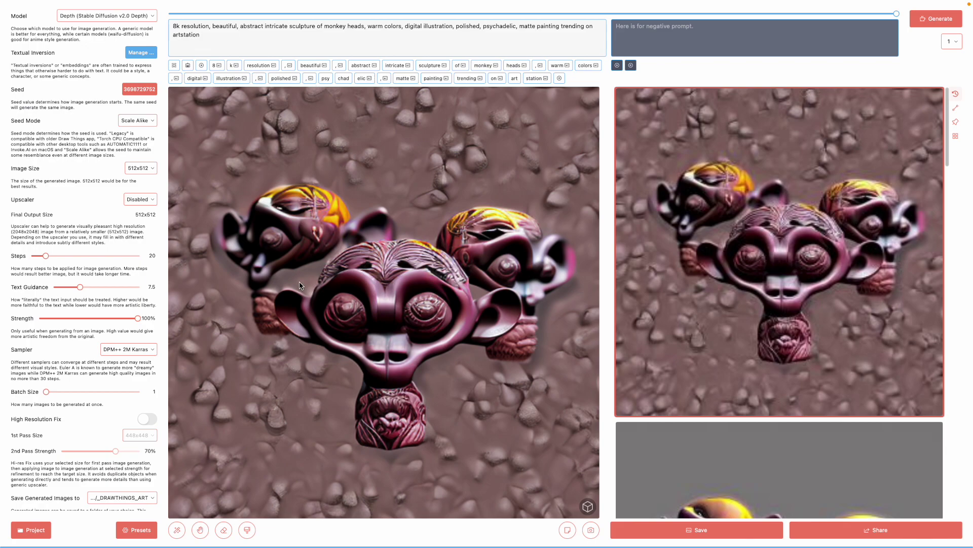
pyautogui.click(47, 532)
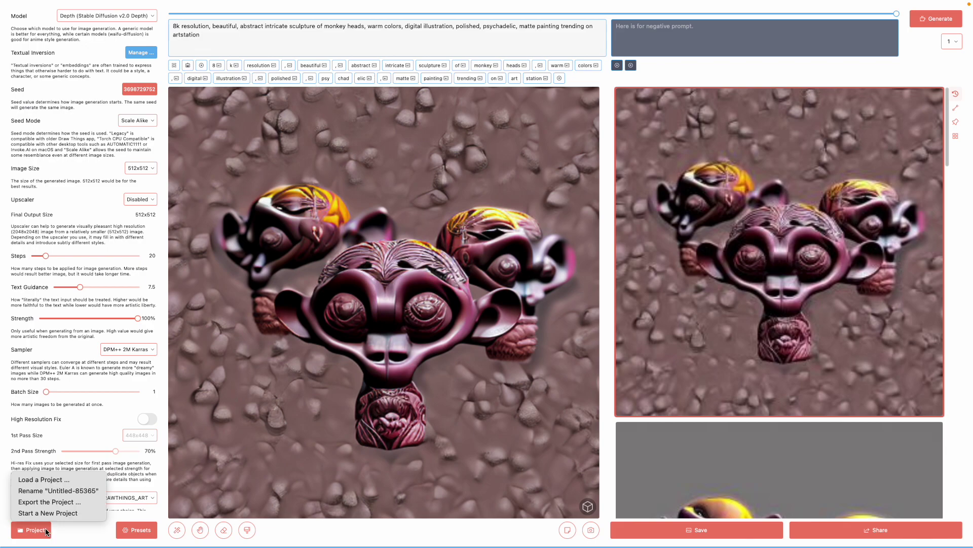
# Start a new empty project, select the default silhouette-landscape prompt, and bring up the Model list.
pyautogui.click(49, 513)
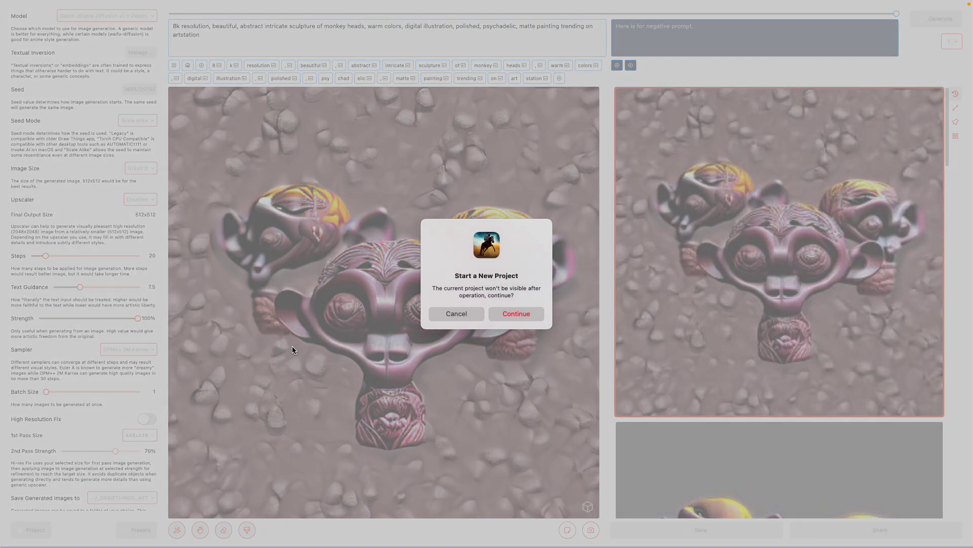
pyautogui.click(515, 313)
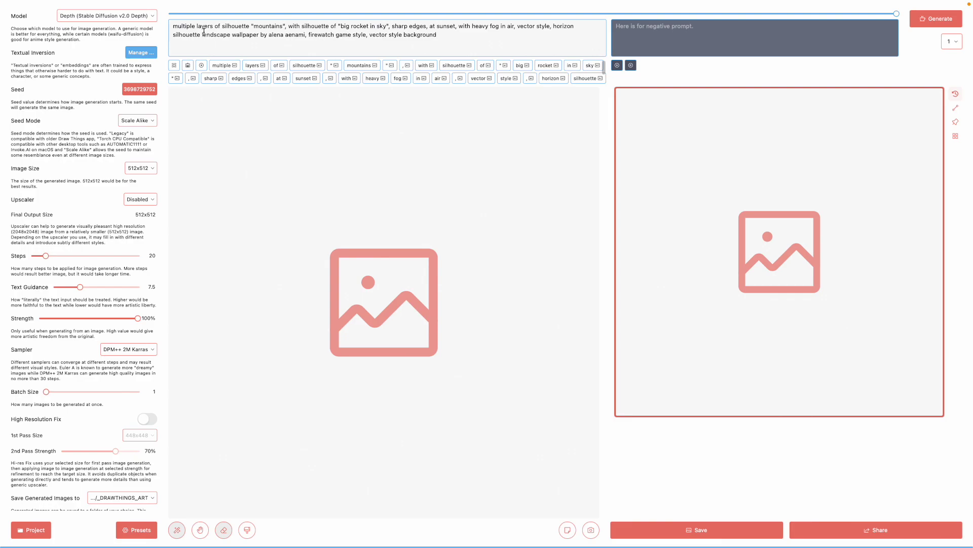
pyautogui.moveTo(469, 35); pyautogui.dragTo(211, 17)
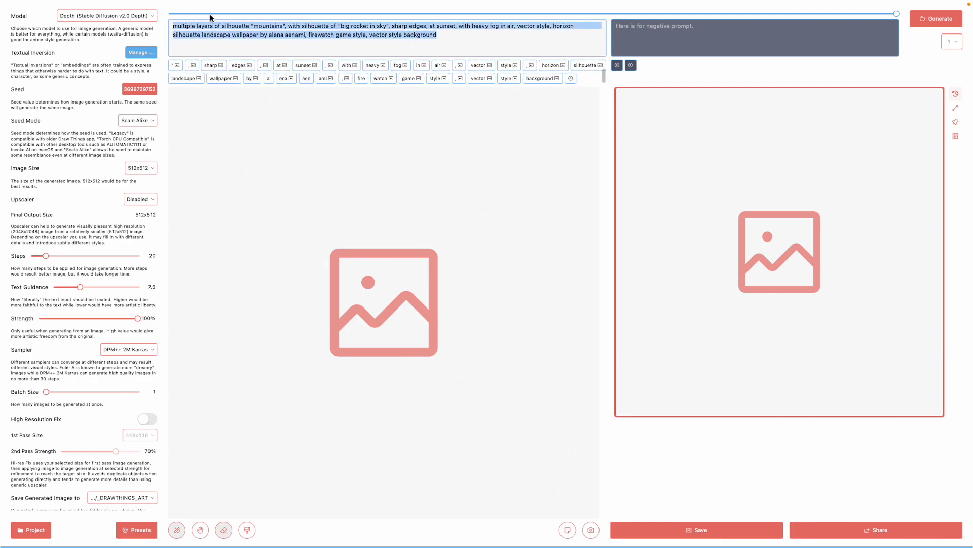
pyautogui.click(652, 37)
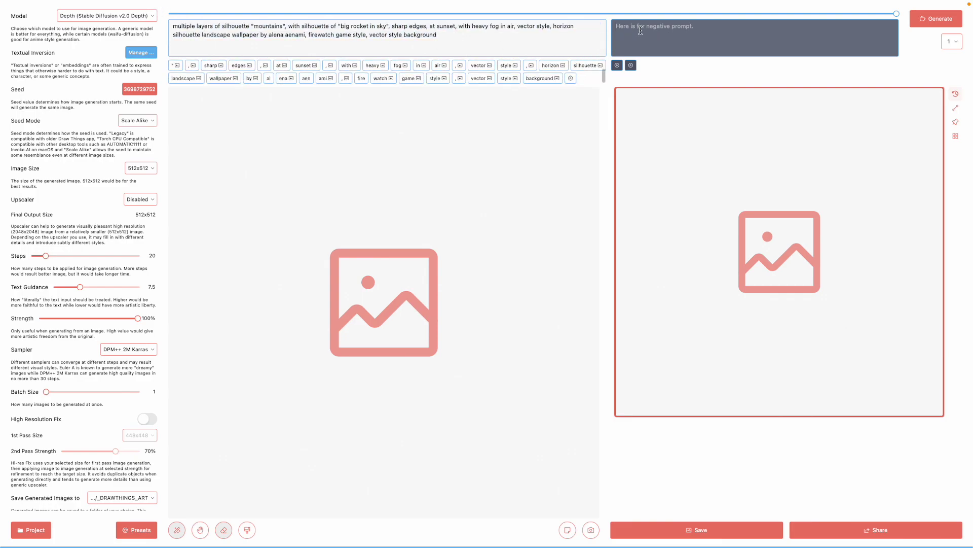
pyautogui.click(152, 17)
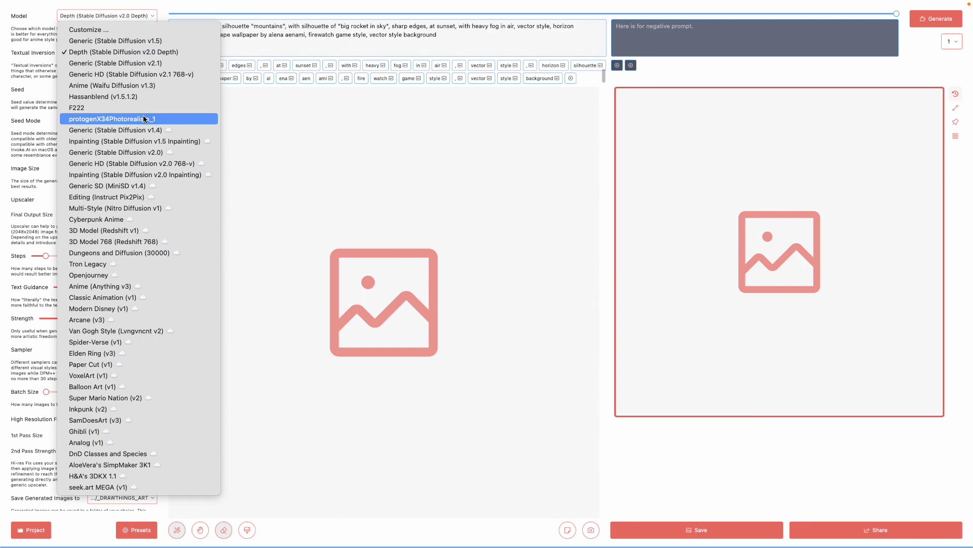
# Choose protogenX34Photorealism_1 and replace the prompt with 'a photograph of dancing monkey in the jungle'.
pyautogui.click(120, 120)
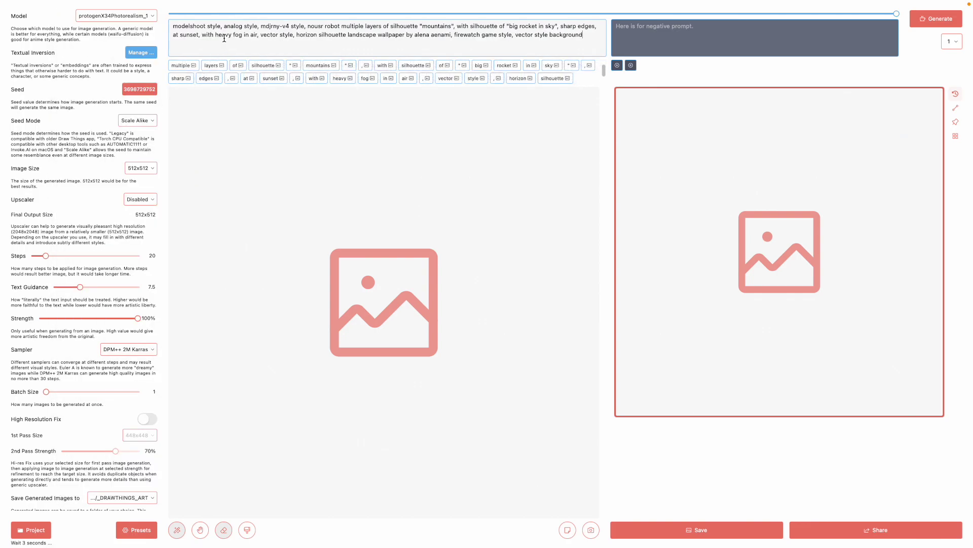
pyautogui.click(234, 36)
pyautogui.press('super+a')
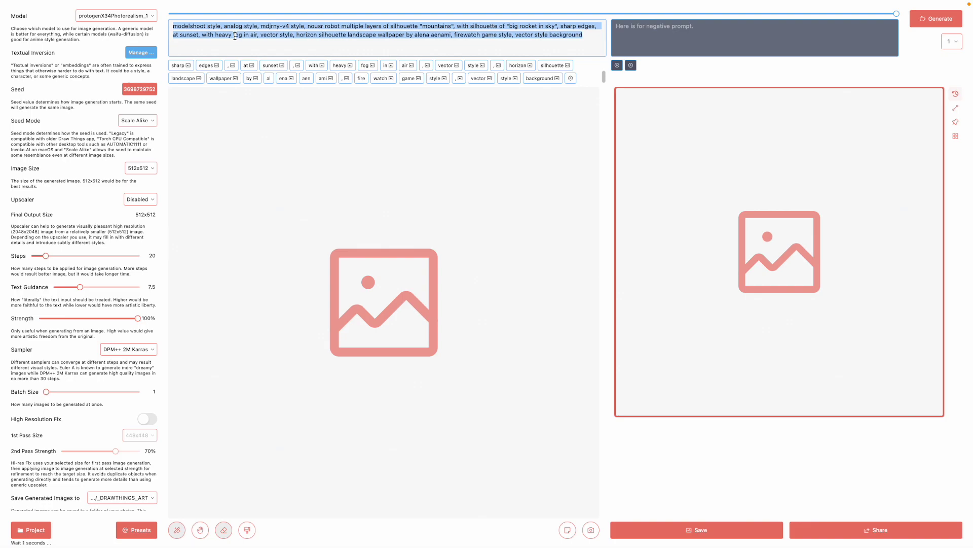
pyautogui.write('a')
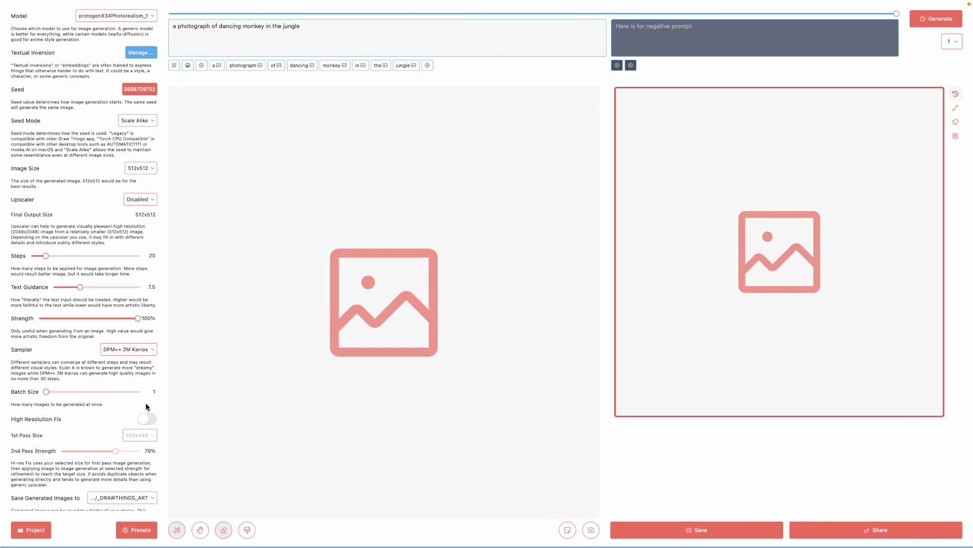
pyautogui.scroll(-2, 148, 403)
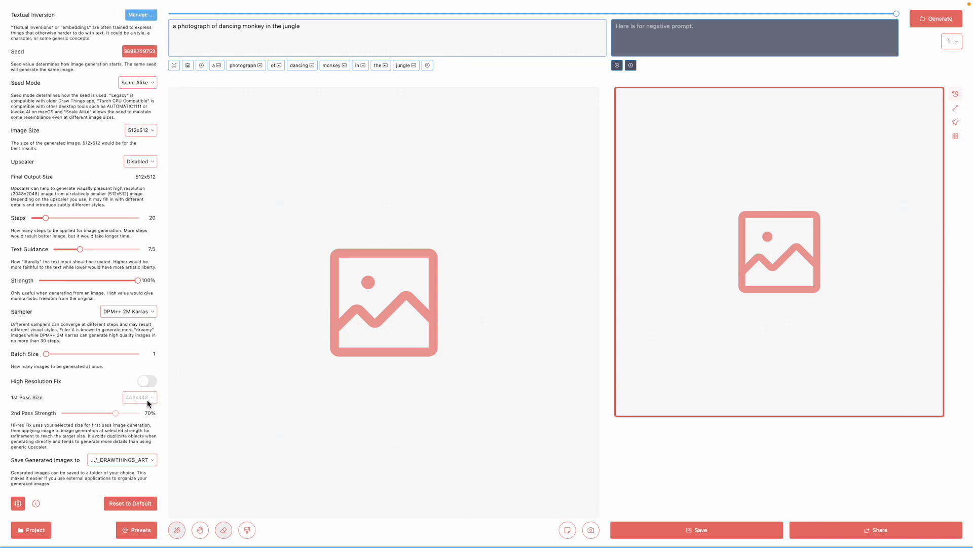
pyautogui.click(19, 501)
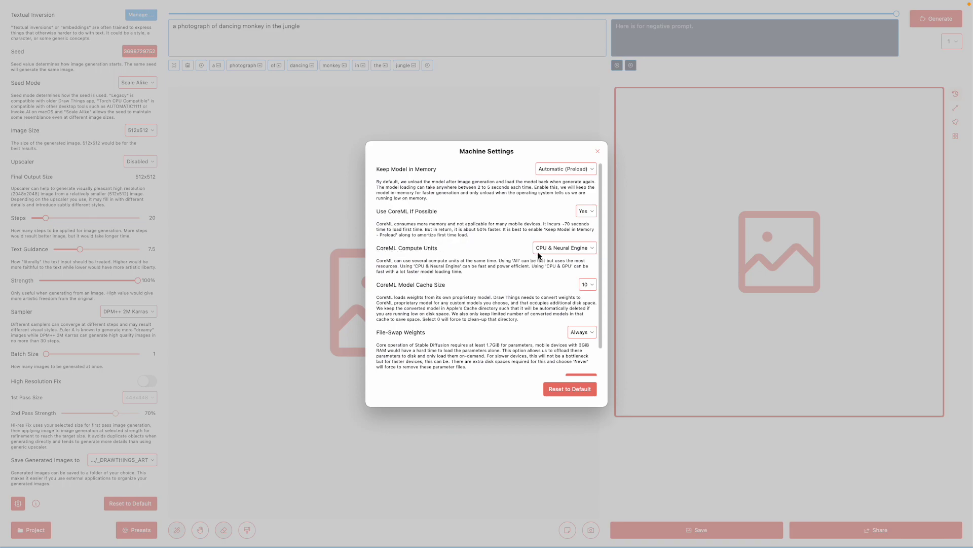
pyautogui.click(553, 249)
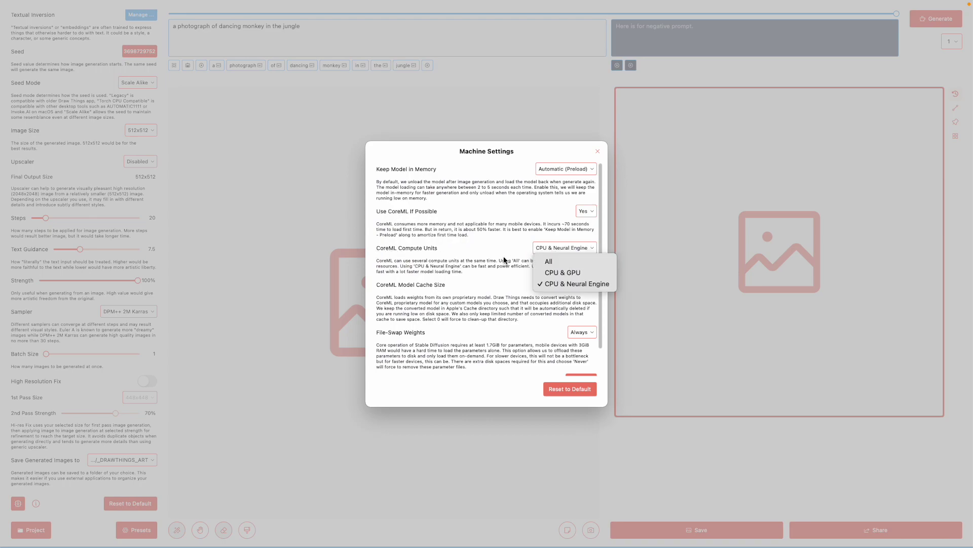
pyautogui.click(598, 154)
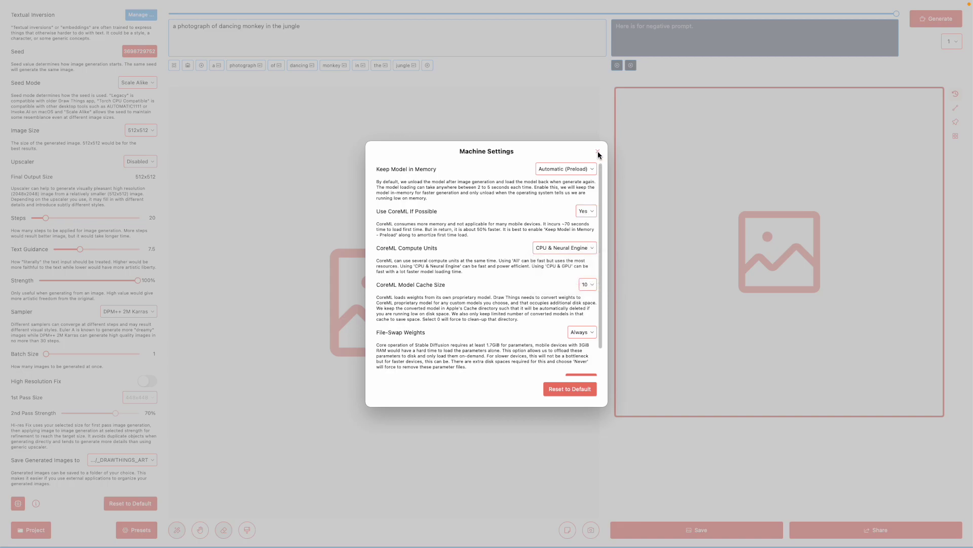
pyautogui.click(598, 154)
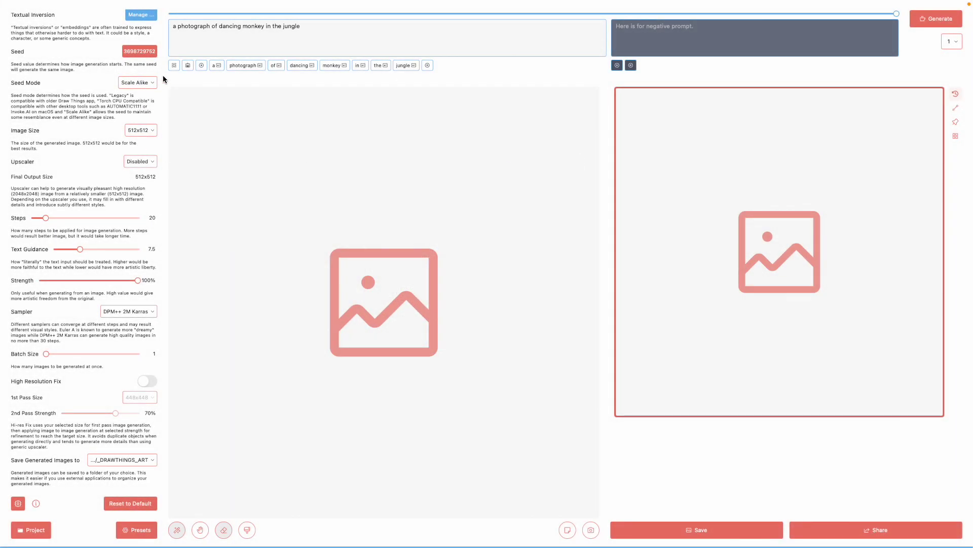
pyautogui.click(948, 43)
# Generate four jungle monkey images, stopping the last early, then change 'monkey' to 'lizard' in the prompt.
pyautogui.click(955, 90)
pyautogui.click(944, 24)
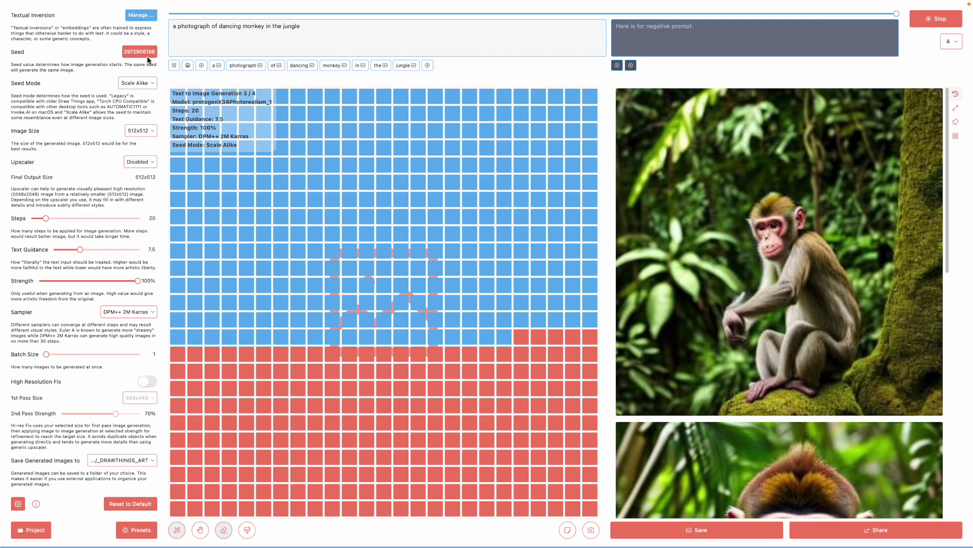
pyautogui.scroll(-3, 707, 245)
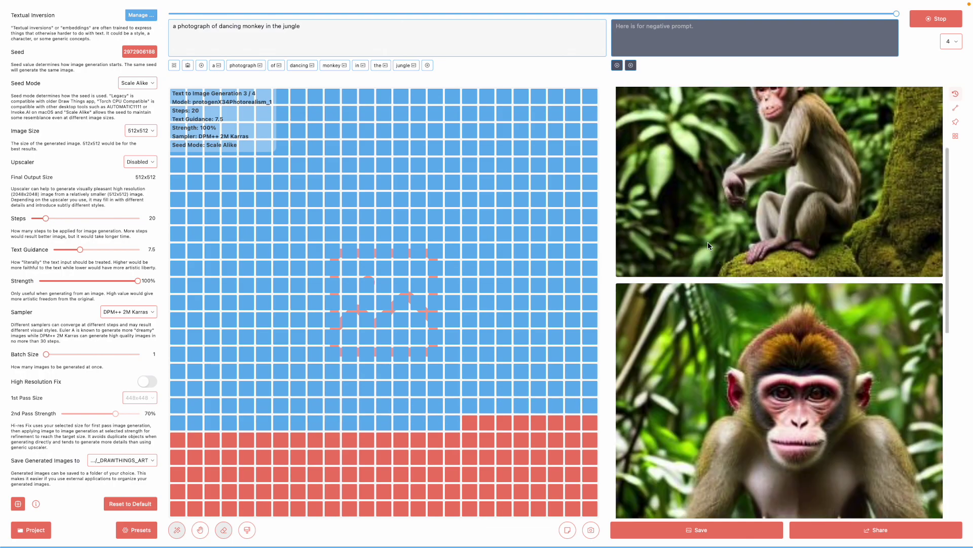
pyautogui.scroll(2, 707, 246)
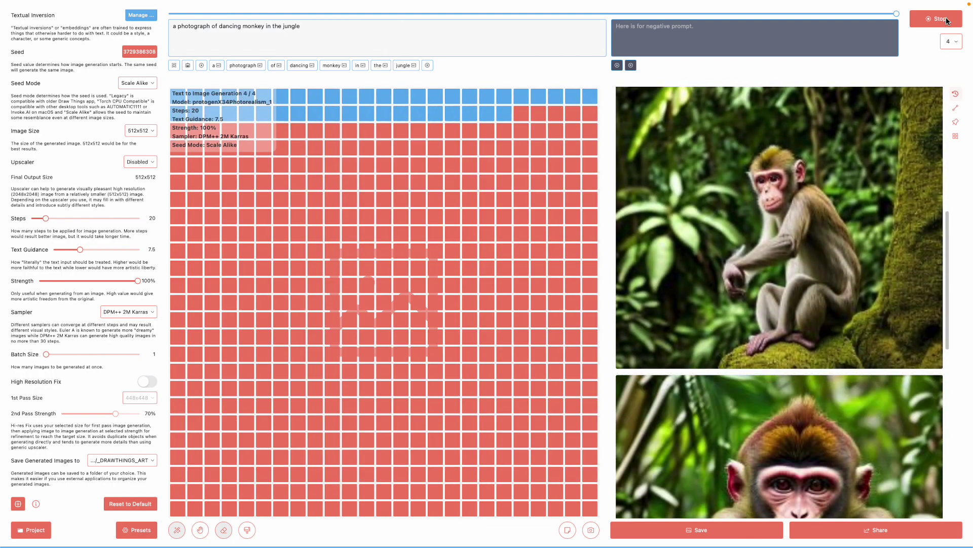
pyautogui.click(944, 19)
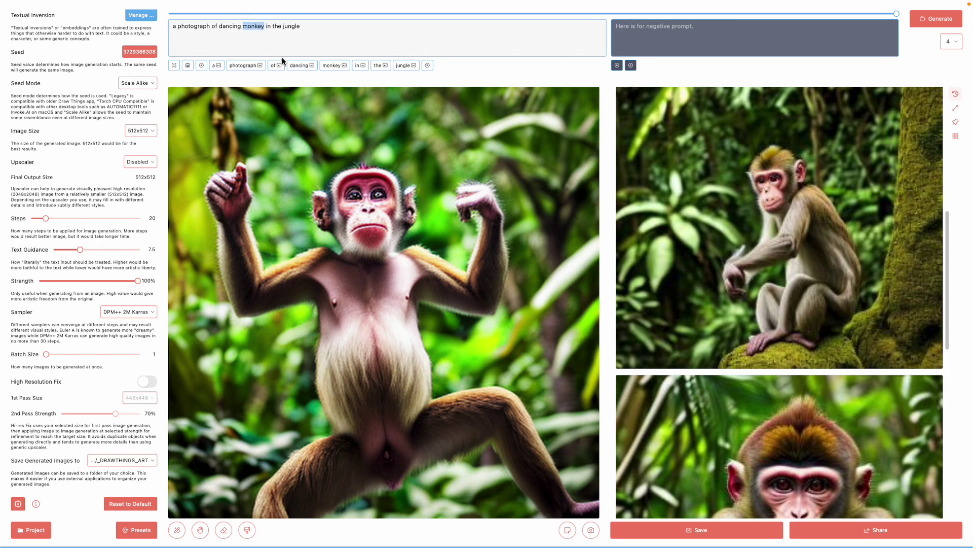
pyautogui.write('t')
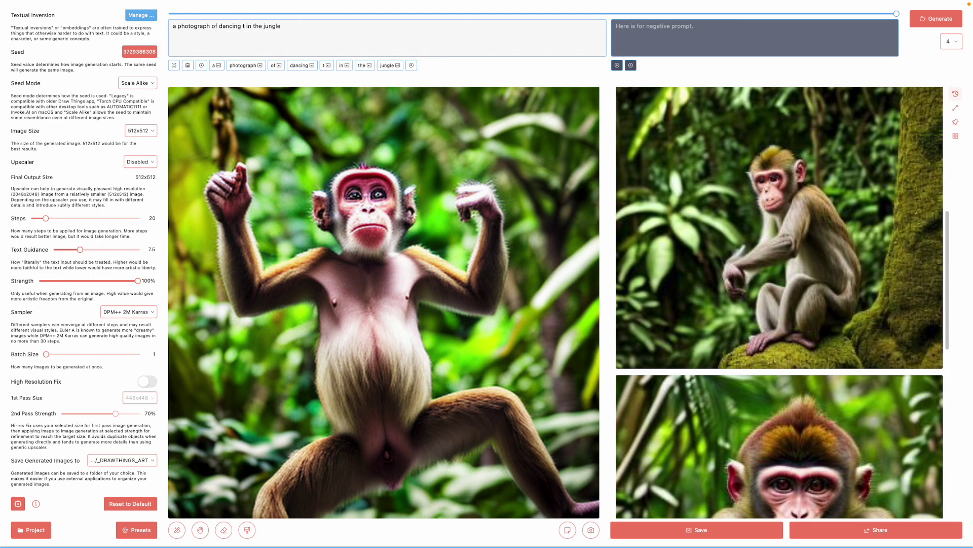
pyautogui.write('lizard')
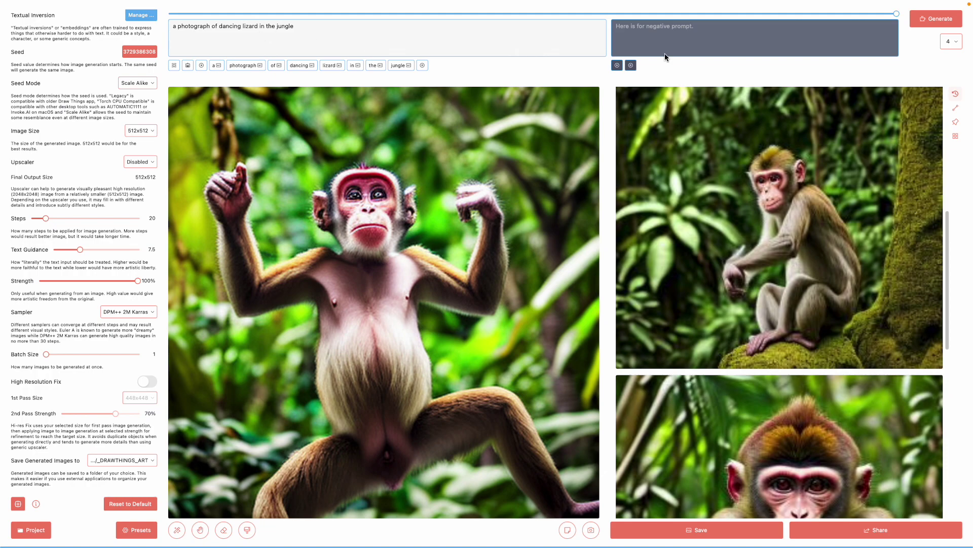
# Generate the dancing-lizard batch, browse the history column, and stop the remaining generation.
pyautogui.click(920, 21)
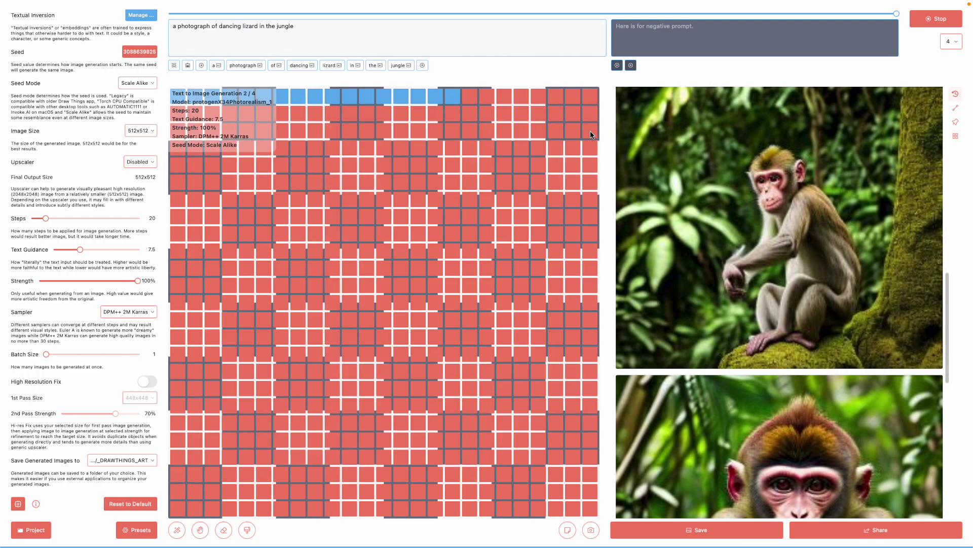
pyautogui.scroll(10, 900, 221)
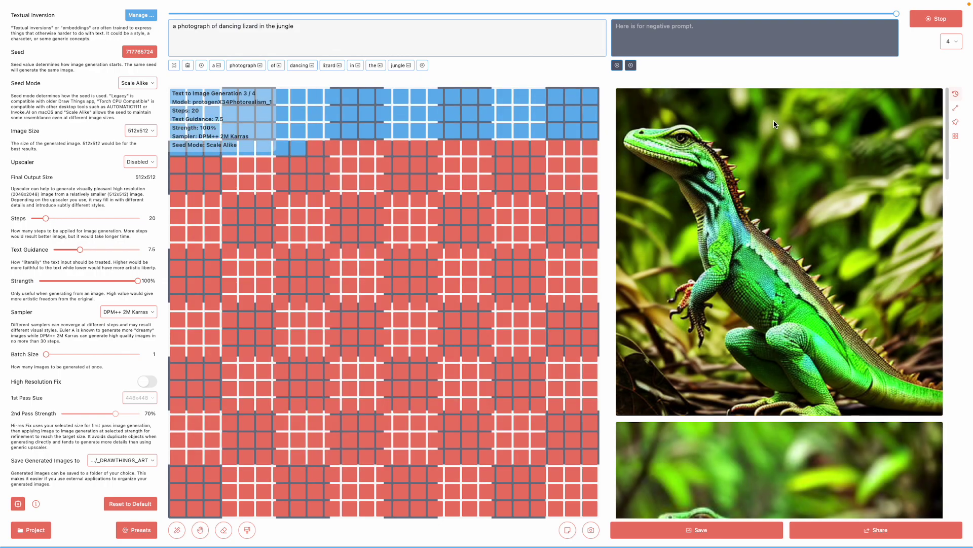
pyautogui.scroll(-3, 872, 284)
pyautogui.scroll(-2, 872, 286)
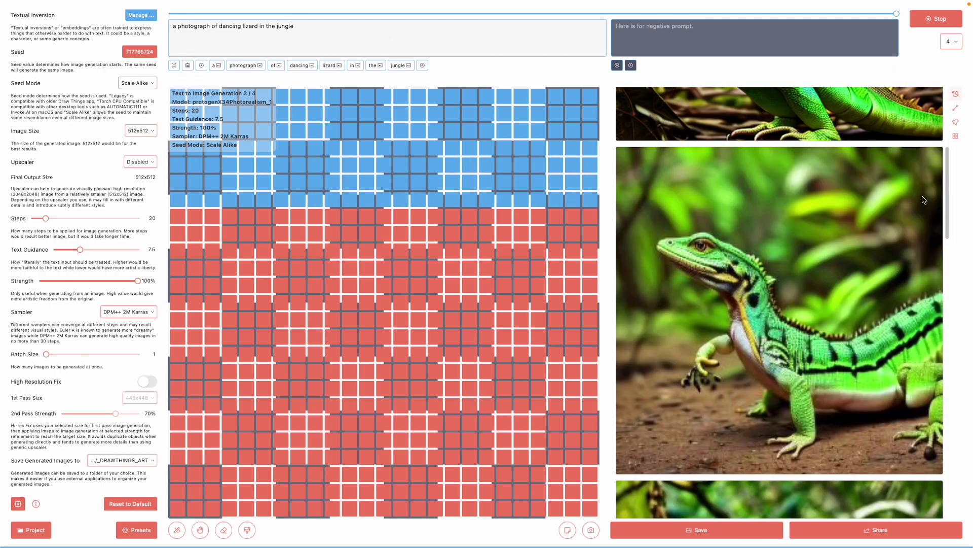
pyautogui.scroll(-5, 945, 188)
pyautogui.scroll(5, 956, 170)
pyautogui.scroll(-5, 956, 170)
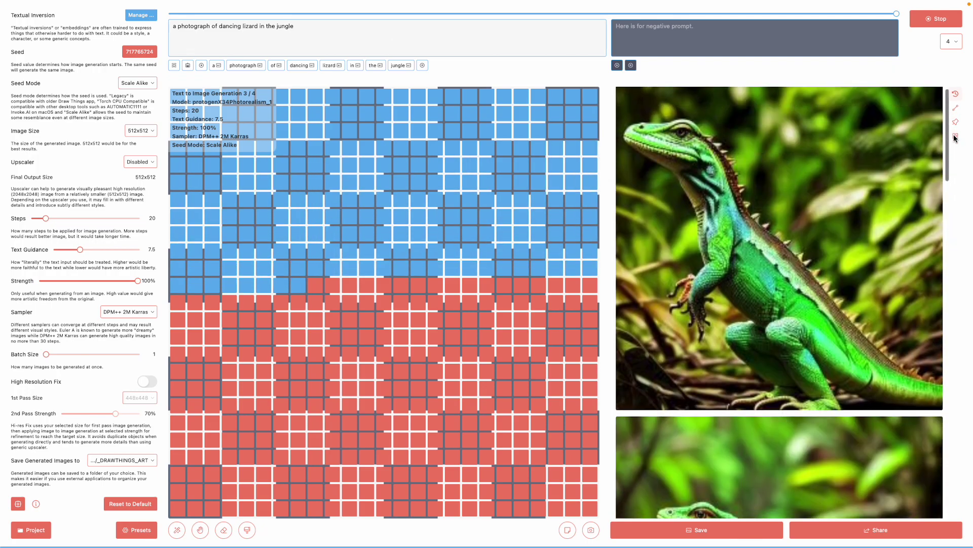
pyautogui.scroll(-5, 963, 246)
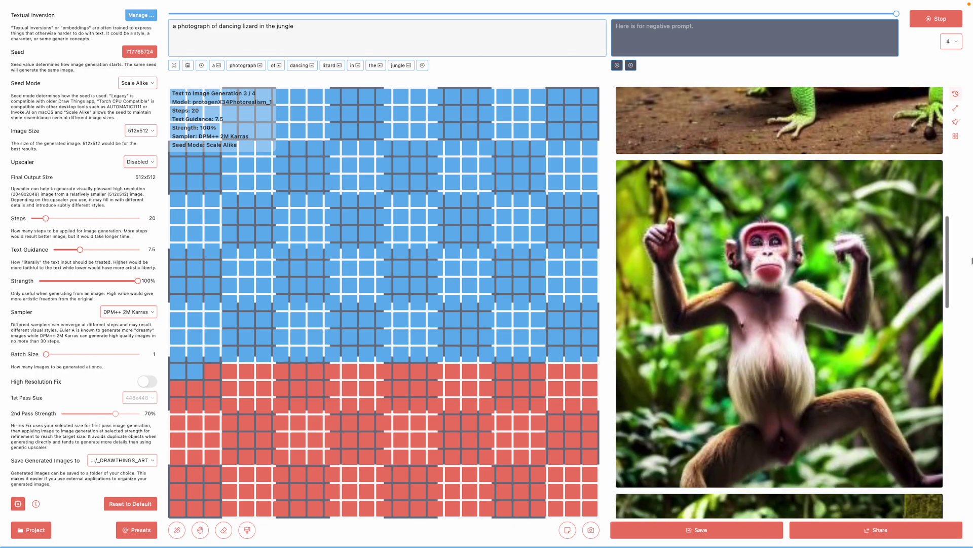
pyautogui.scroll(5, 959, 251)
pyautogui.scroll(-5, 953, 254)
pyautogui.scroll(4, 946, 259)
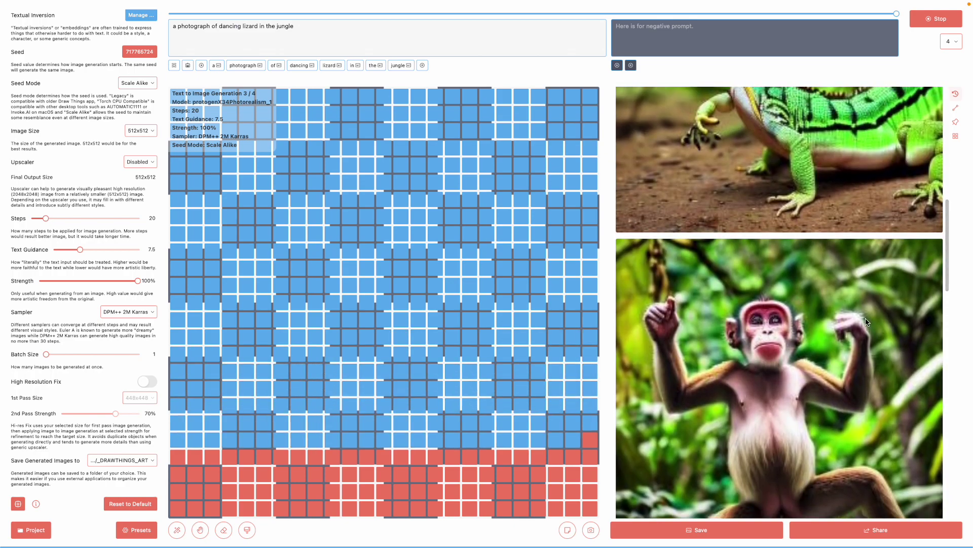
pyautogui.scroll(3, 752, 345)
pyautogui.scroll(10, 827, 250)
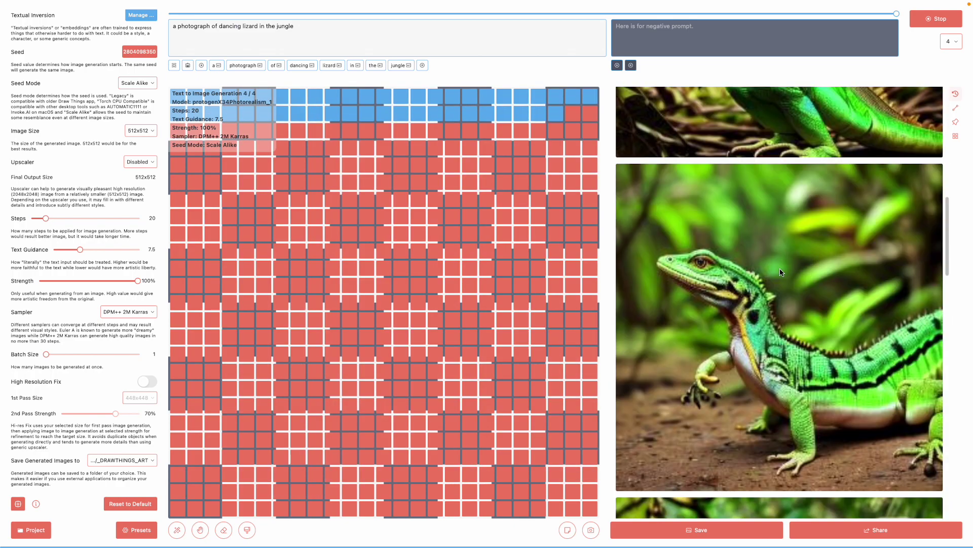
pyautogui.scroll(5, 766, 245)
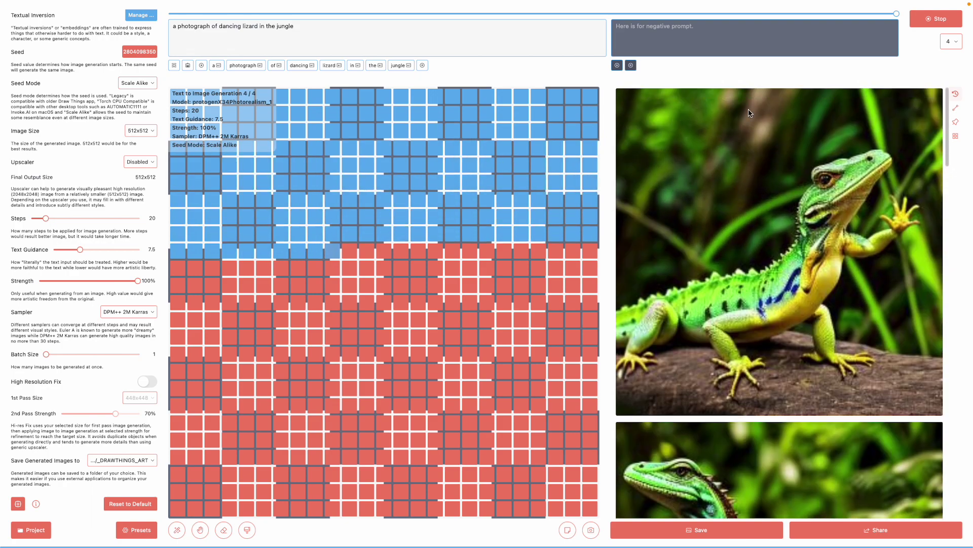
pyautogui.click(932, 20)
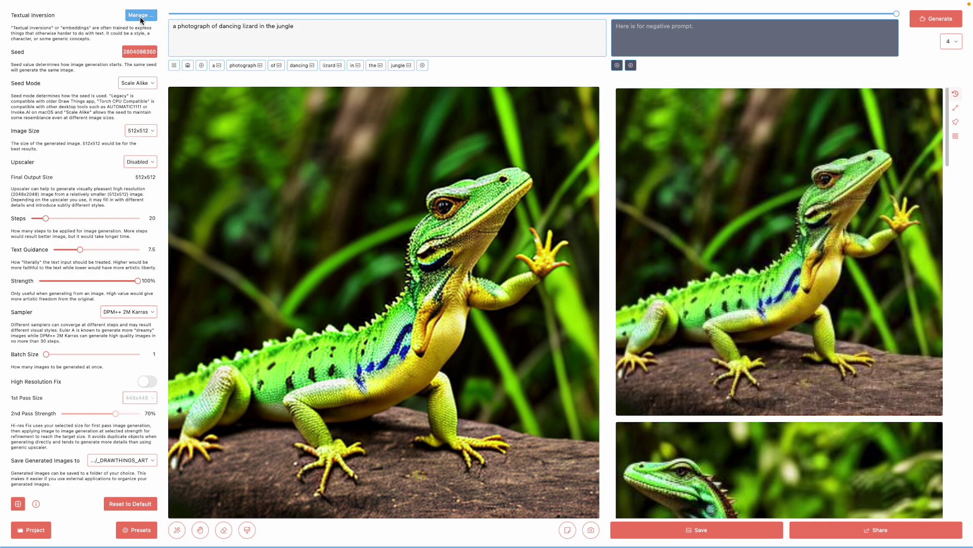
# Switch to Anime (Waifu Diffusion v1.3) and apply the 'Image to Image with 70% Strength' preset.
pyautogui.scroll(2, 138, 31)
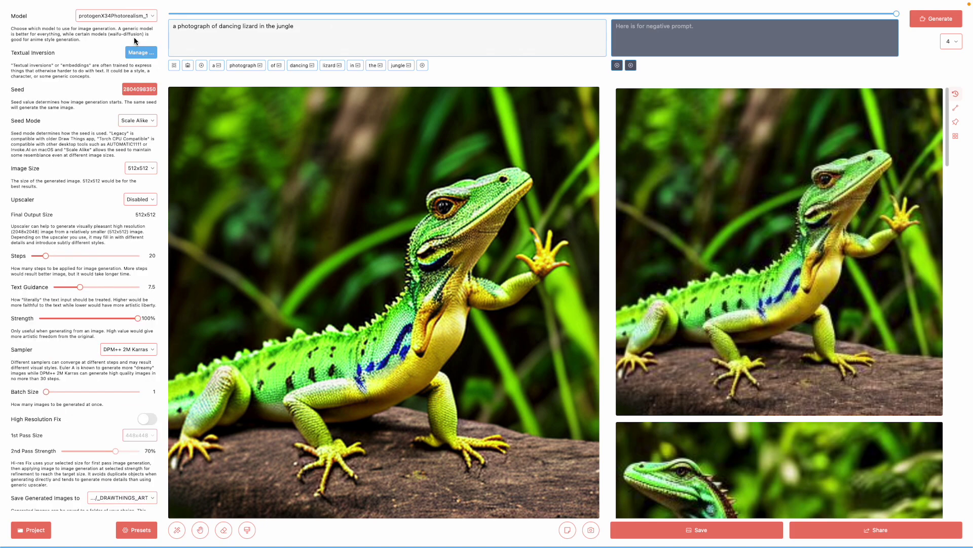
pyautogui.click(120, 14)
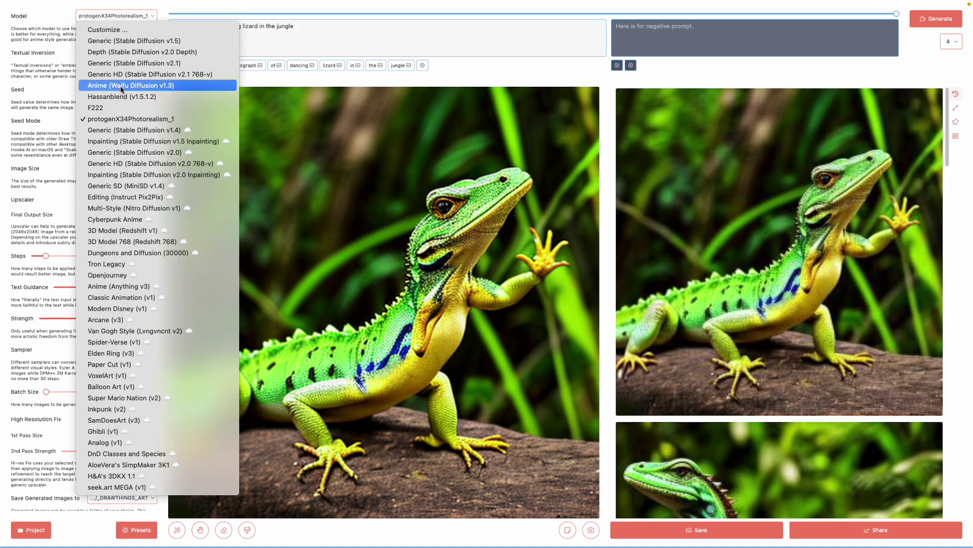
pyautogui.click(126, 86)
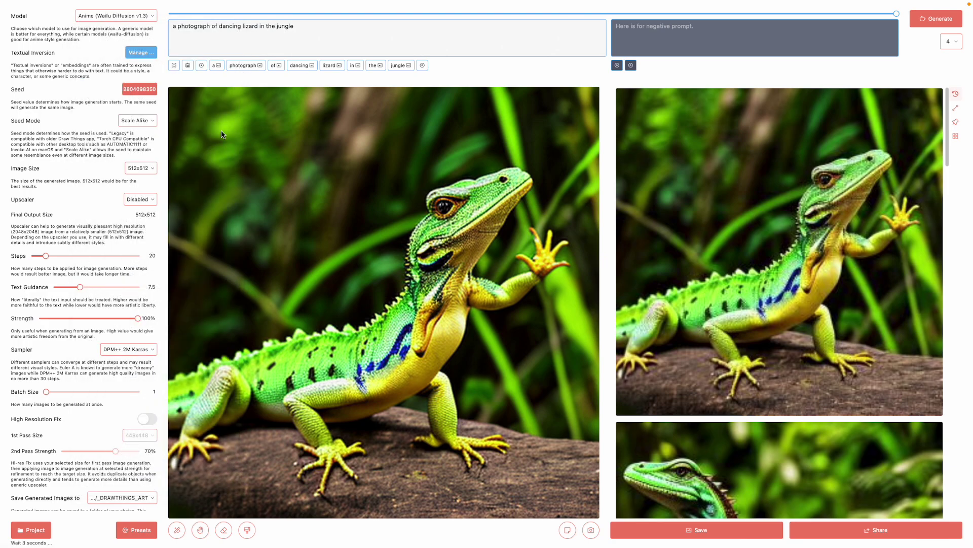
pyautogui.scroll(-2, 128, 490)
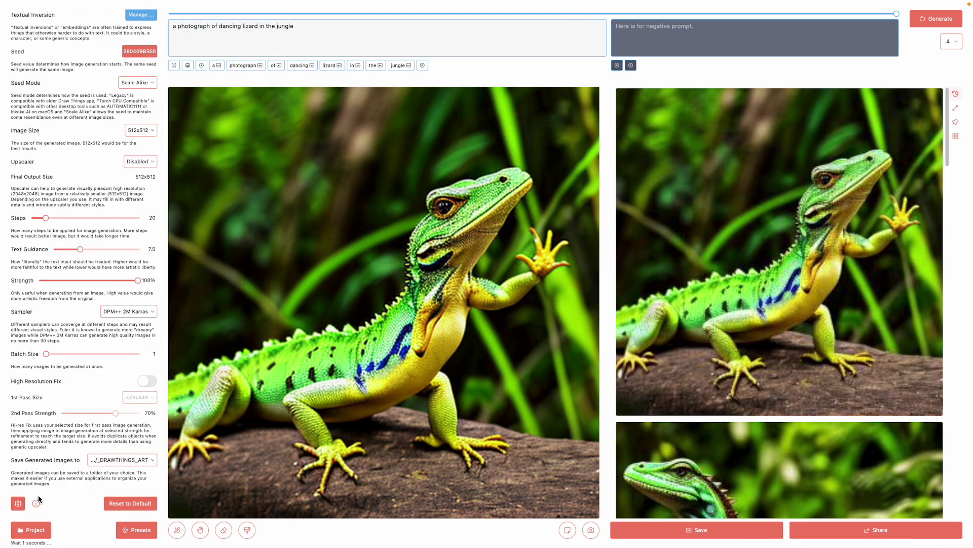
pyautogui.scroll(2, 84, 477)
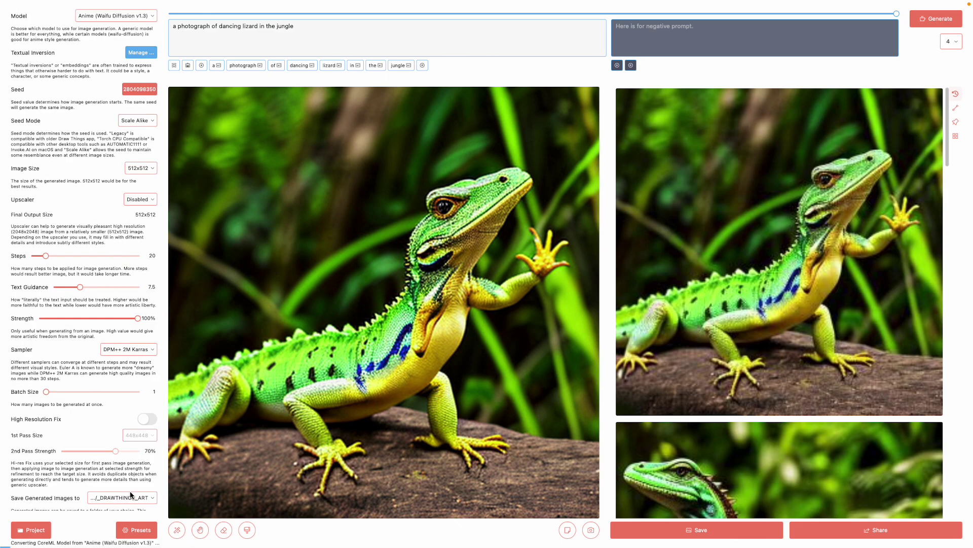
pyautogui.click(152, 527)
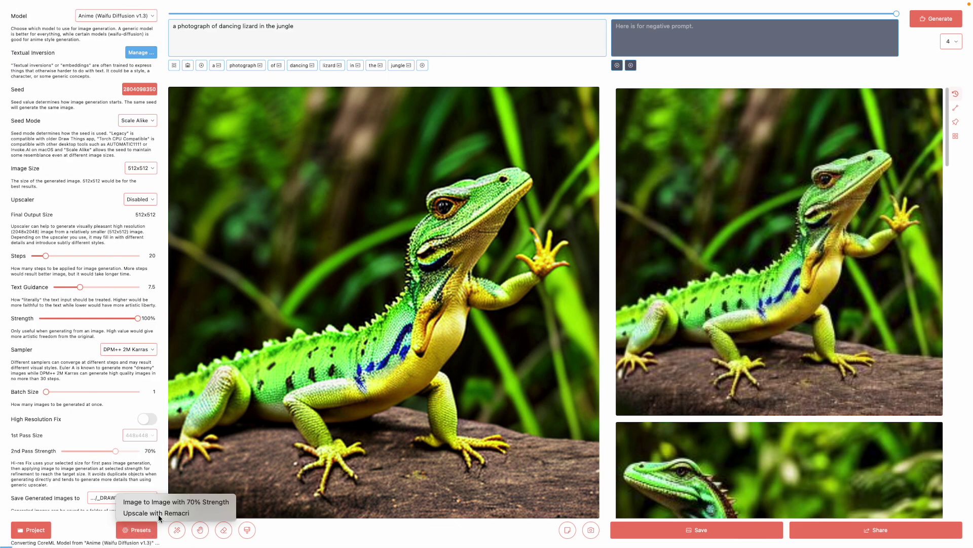
pyautogui.click(211, 502)
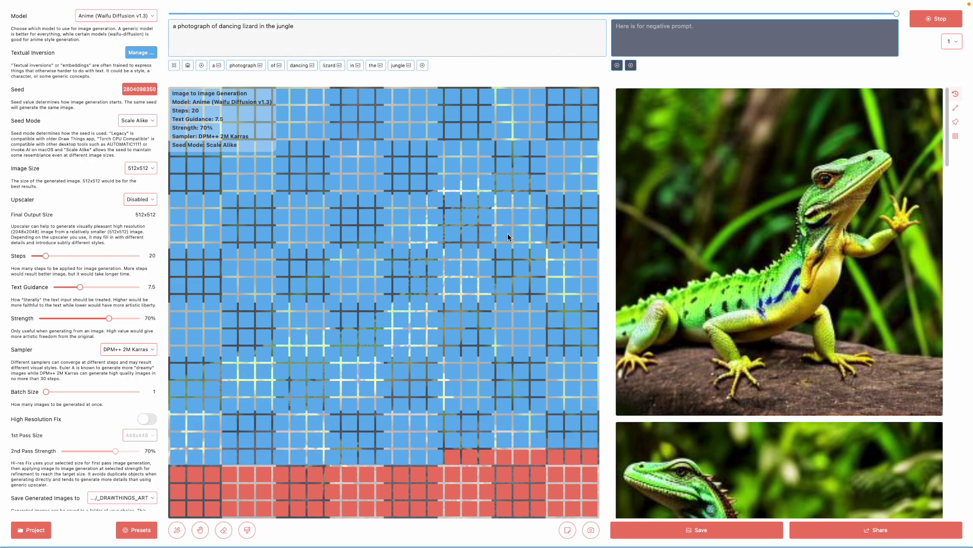
# Append 'by makoto shinkai, WLOP, artgerms' to the prompt and rerun Image to Image at 70% strength.
pyautogui.scroll(-1, 753, 230)
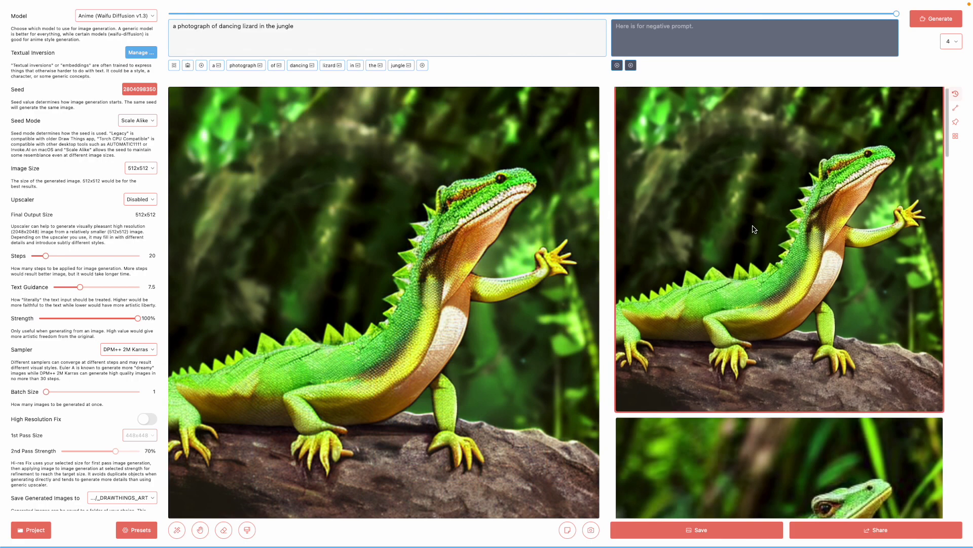
pyautogui.scroll(1, 817, 185)
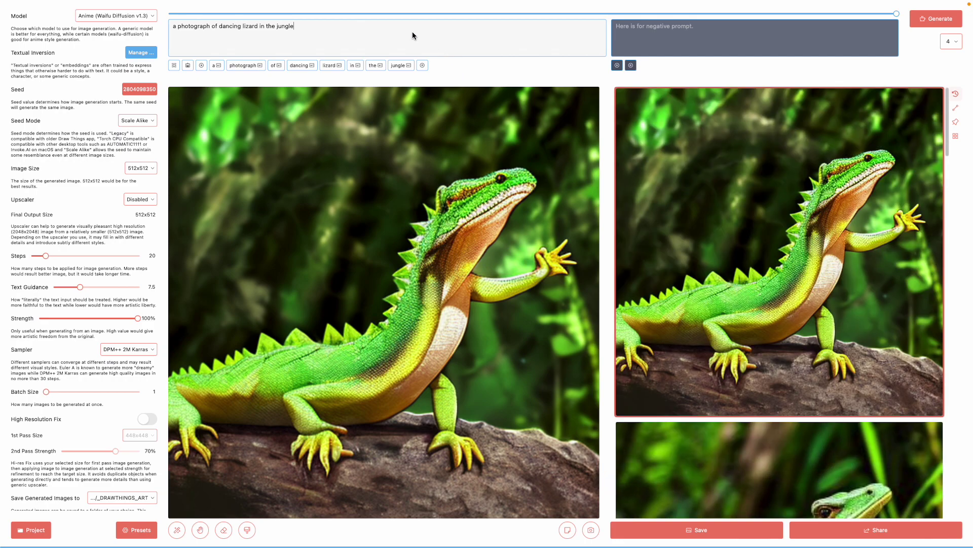
pyautogui.write('by')
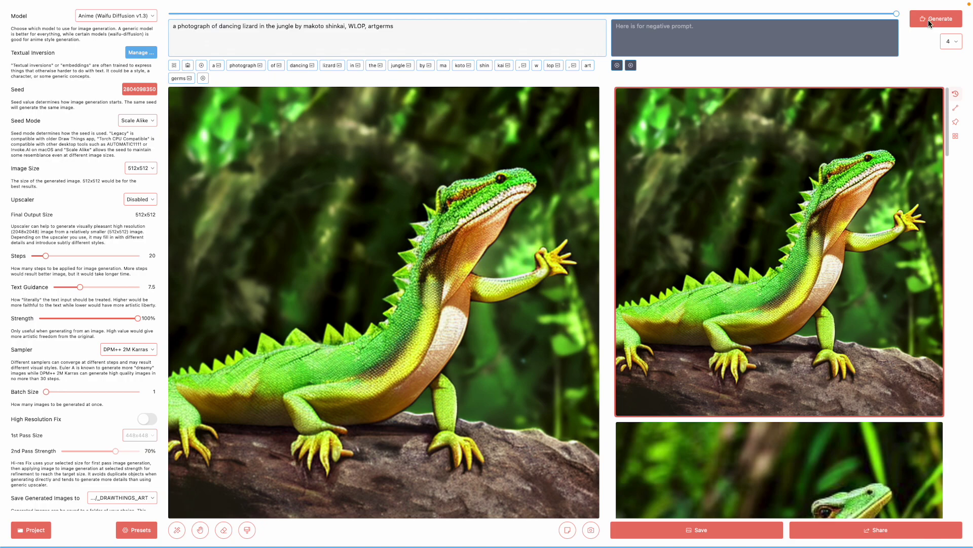
pyautogui.scroll(-5, 837, 329)
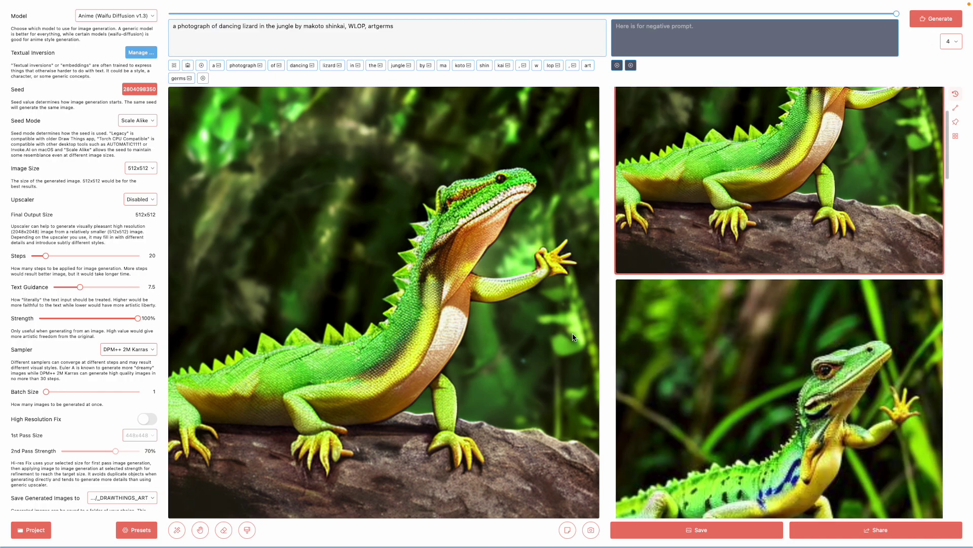
pyautogui.scroll(-2, 684, 369)
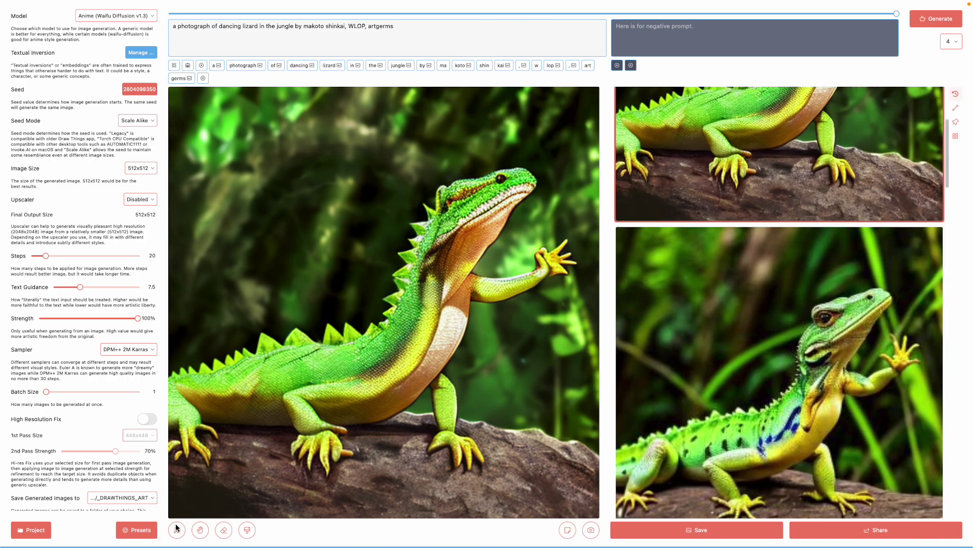
pyautogui.click(148, 529)
pyautogui.click(167, 502)
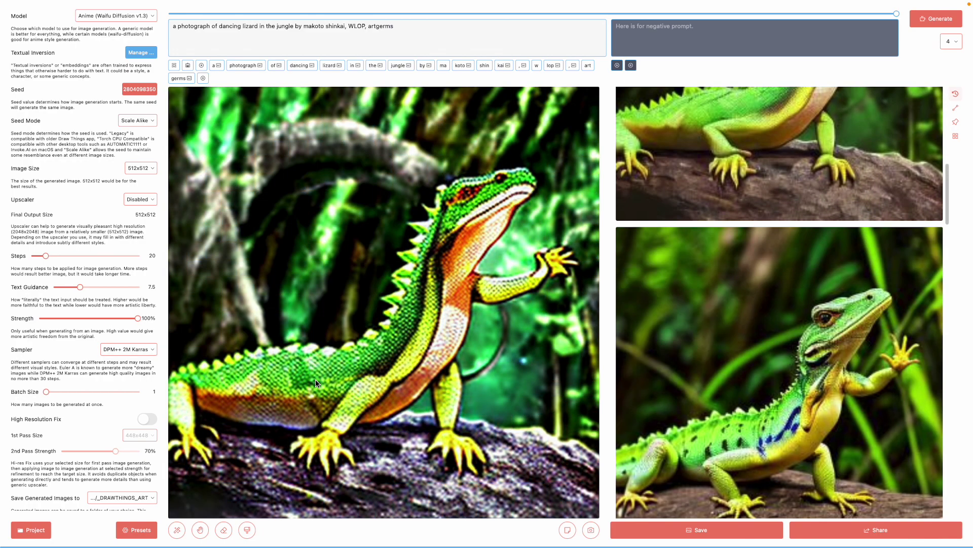
pyautogui.scroll(5, 652, 347)
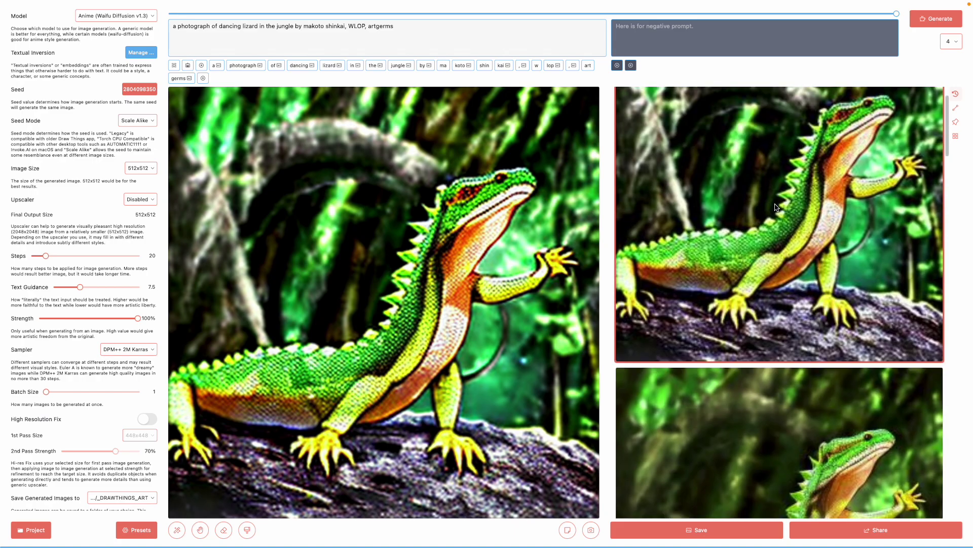
pyautogui.scroll(-1, 775, 207)
pyautogui.scroll(2, 818, 224)
pyautogui.scroll(-3, 844, 268)
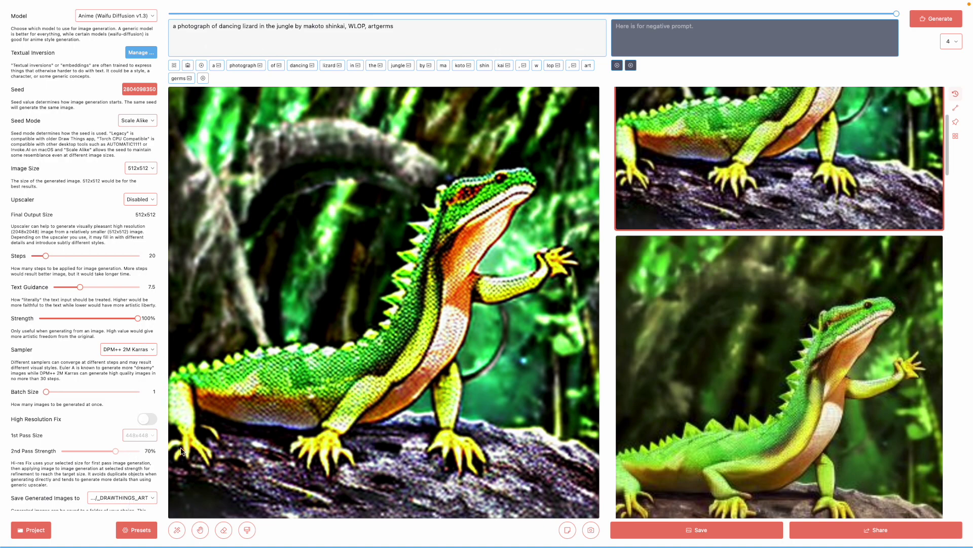
# Start another new project and select the Depth (Stable Diffusion v2.0 Depth) model.
pyautogui.click(47, 530)
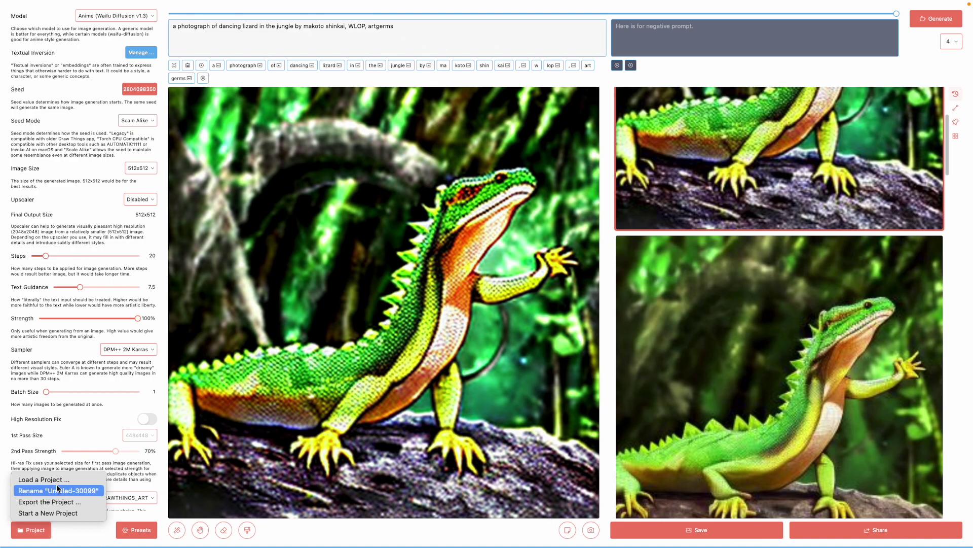
pyautogui.click(48, 513)
pyautogui.click(506, 316)
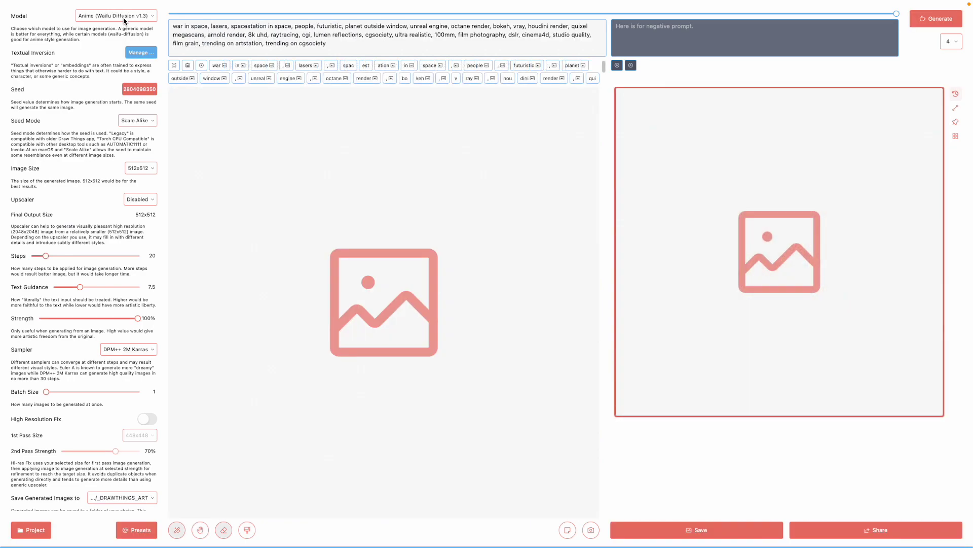
pyautogui.click(128, 18)
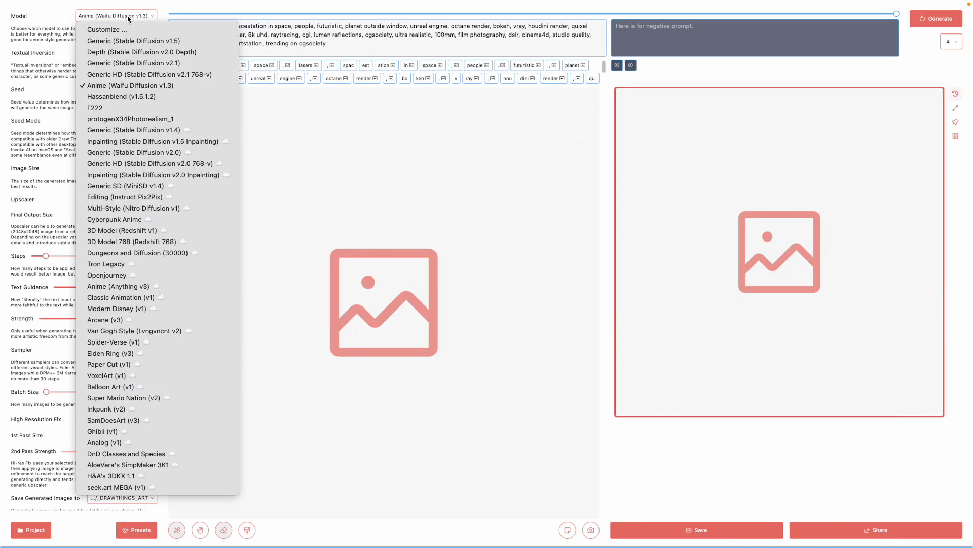
pyautogui.click(132, 52)
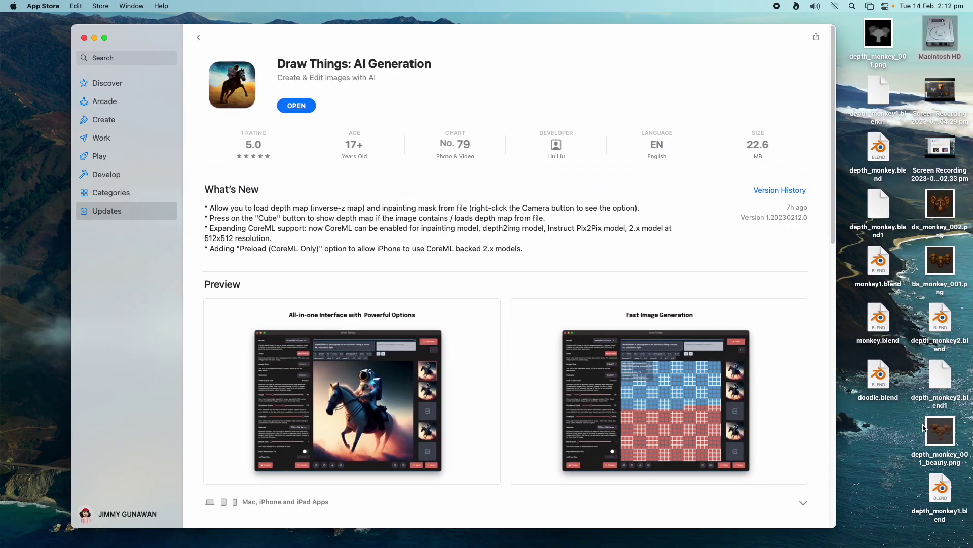
# Preview depth_monkey_001_beauty.png on the desktop and copy it.
pyautogui.click(943, 440)
pyautogui.press('space')
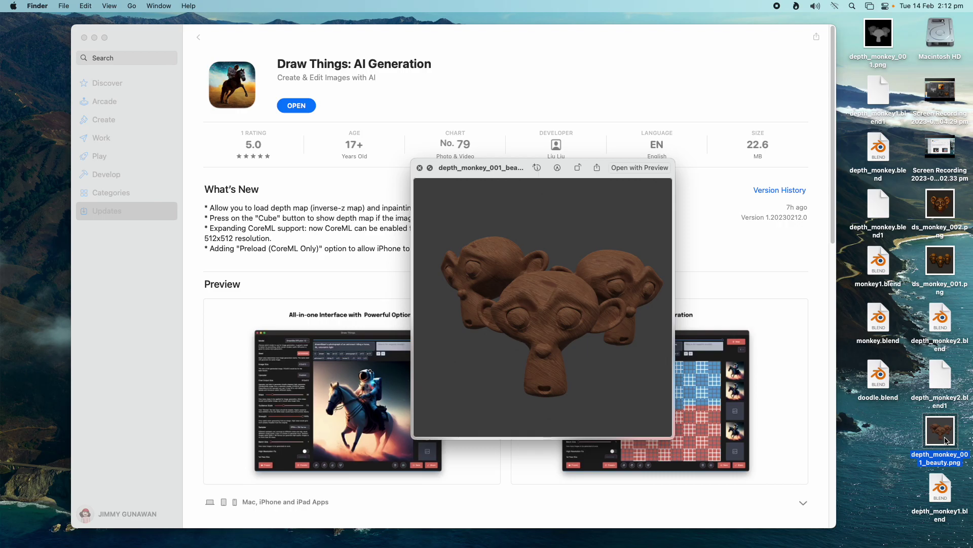
pyautogui.press('space')
pyautogui.rightClick(947, 439)
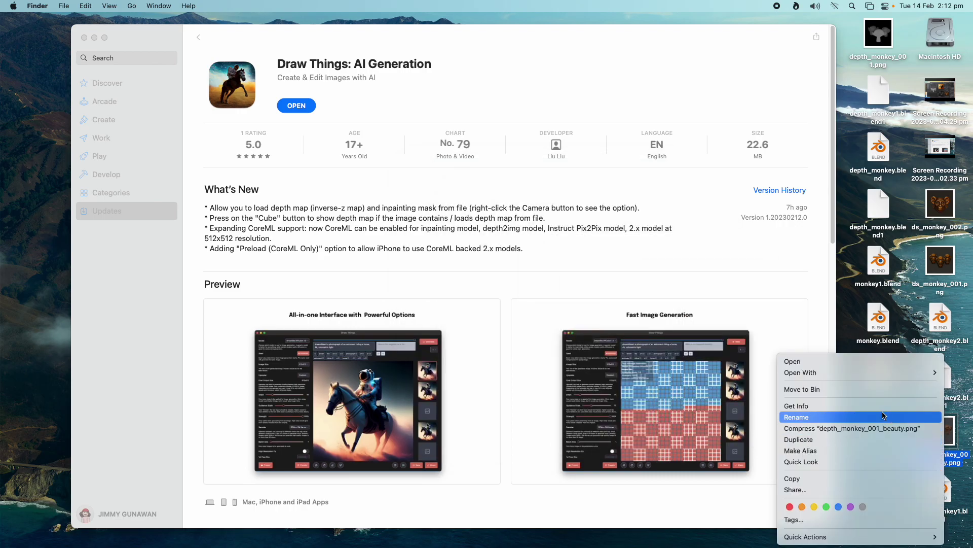
pyautogui.click(816, 478)
# Paste the copied beauty render onto the Draw Things canvas as the starting image.
pyautogui.hotkey('ctrl', 'Right')
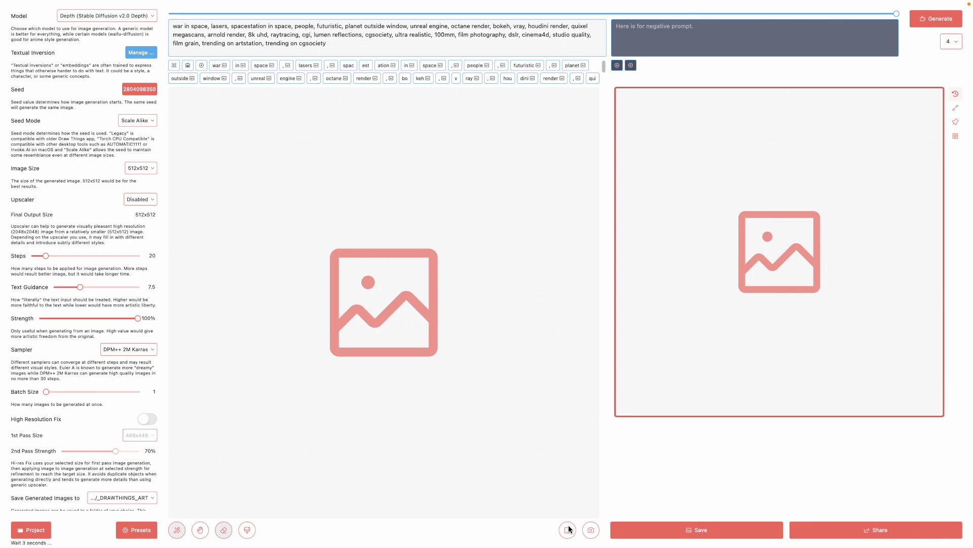
pyautogui.click(591, 531)
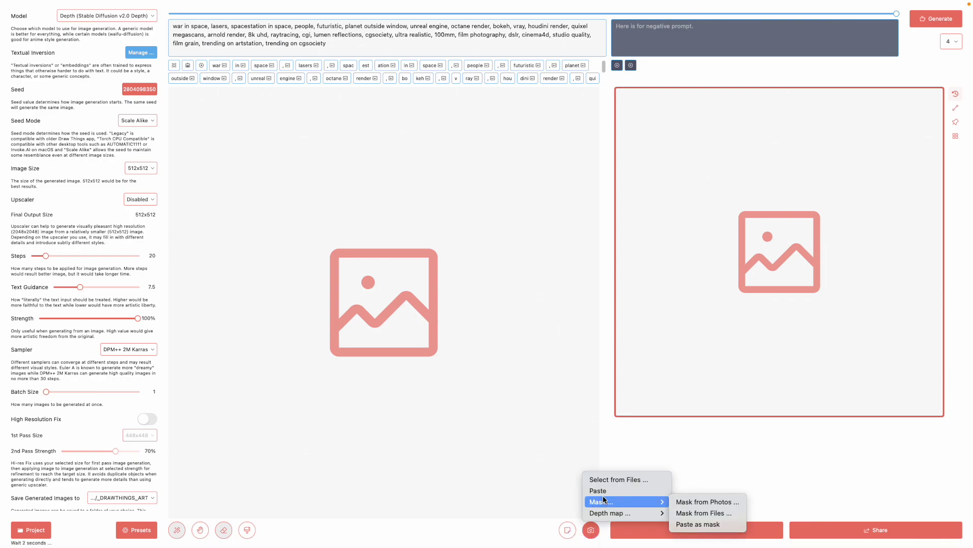
pyautogui.click(632, 489)
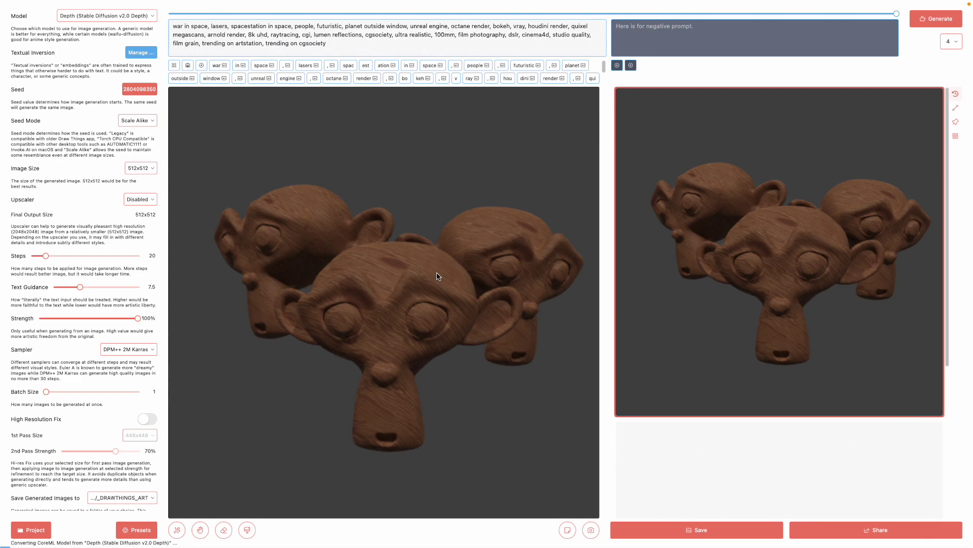
pyautogui.hotkey('ctrl', 'Left')
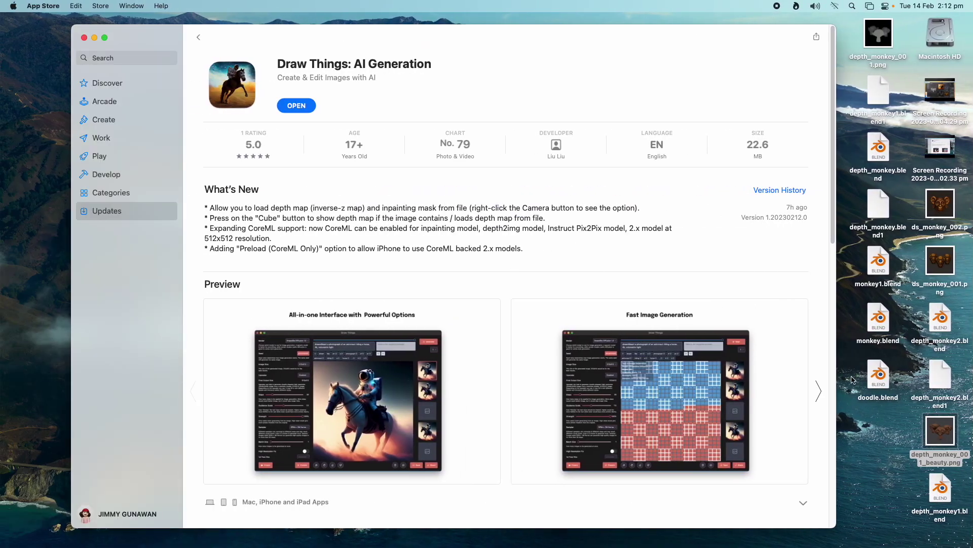
# Preview ds_monkey_001.png, then copy depth_monkey_001.png and return to Draw Things.
pyautogui.click(940, 260)
pyautogui.press('space')
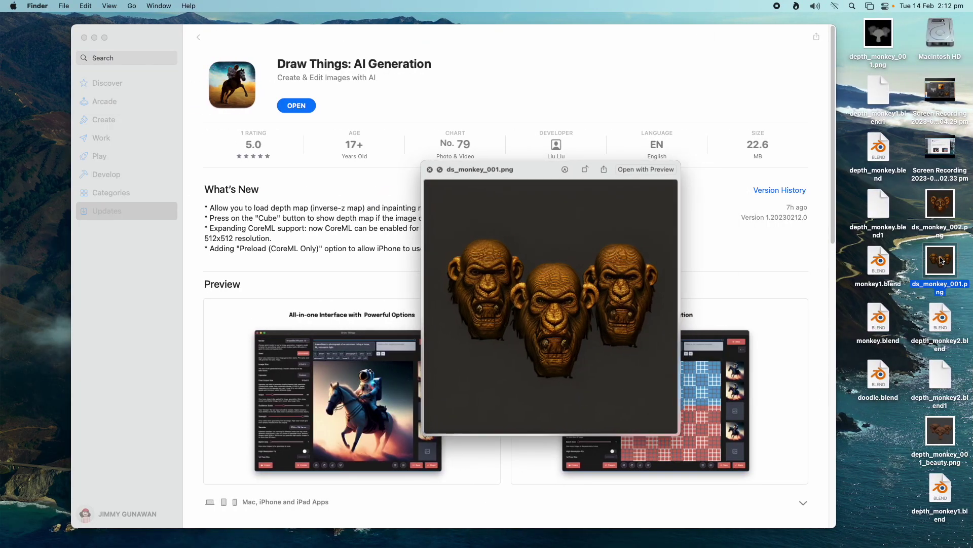
pyautogui.press('space')
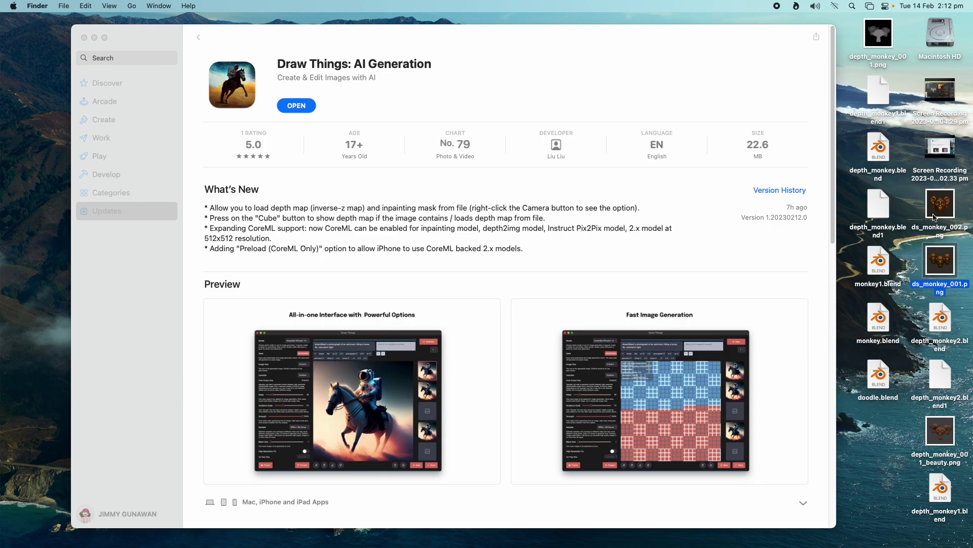
pyautogui.moveTo(935, 104)
pyautogui.rightClick(881, 46)
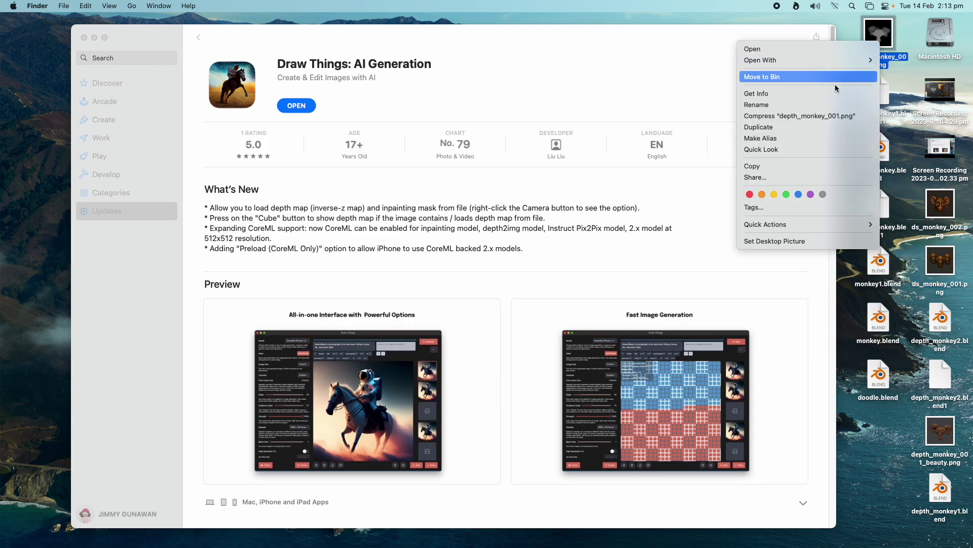
pyautogui.click(790, 160)
pyautogui.hotkey('ctrl', 'Right')
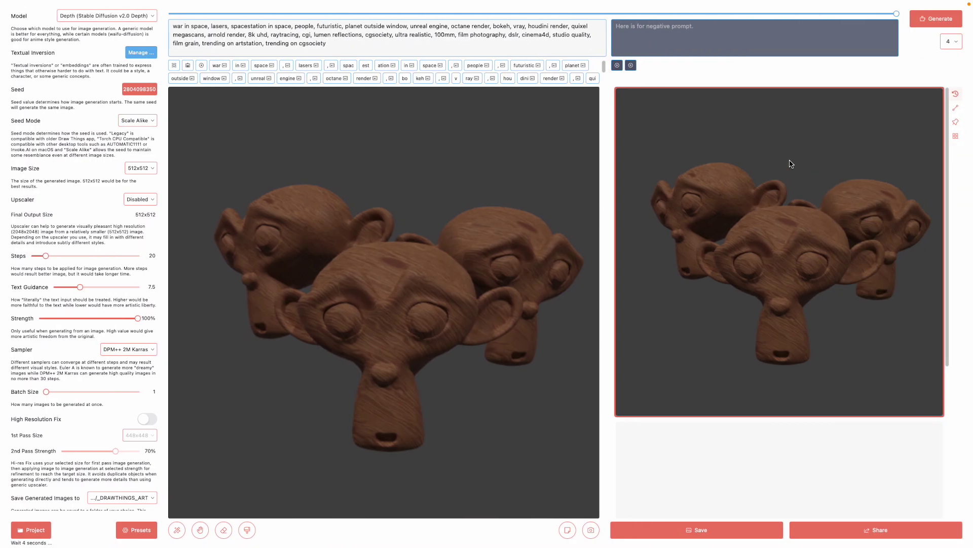
# Load the copied greyscale monkey render with Depth map > Paste as depth map.
pyautogui.click(591, 529)
pyautogui.moveTo(629, 512)
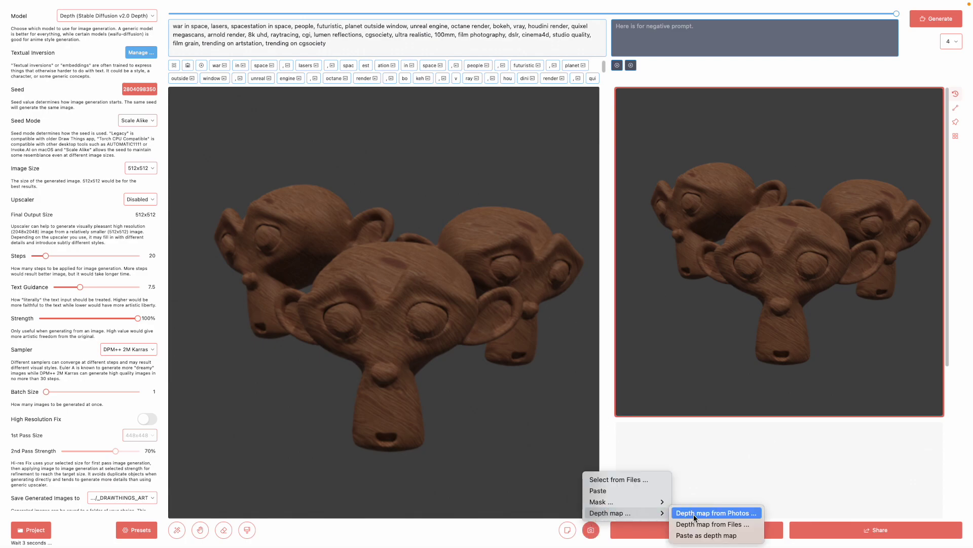
pyautogui.click(722, 535)
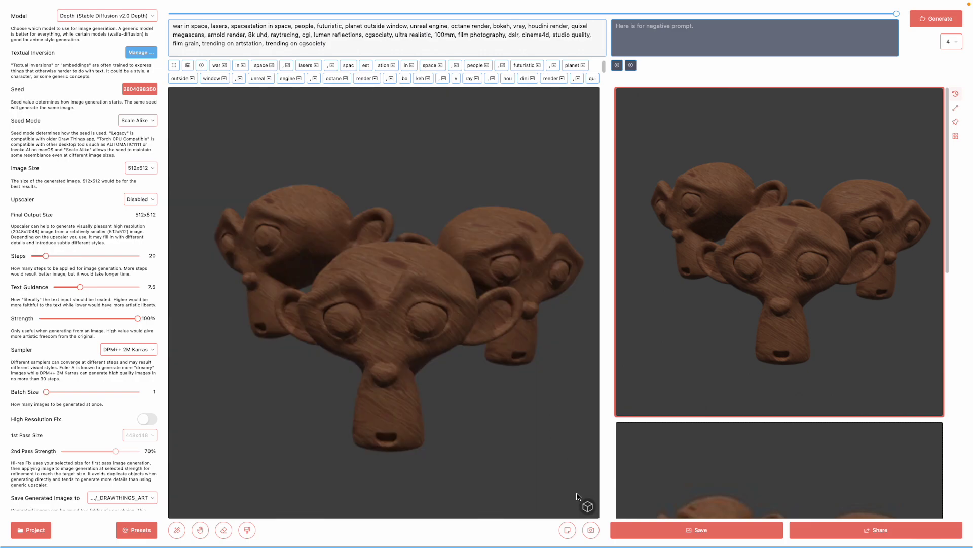
pyautogui.moveTo(587, 507)
# Generate a batch of 4 depth-guided images from the space-war prompt.
pyautogui.click(950, 42)
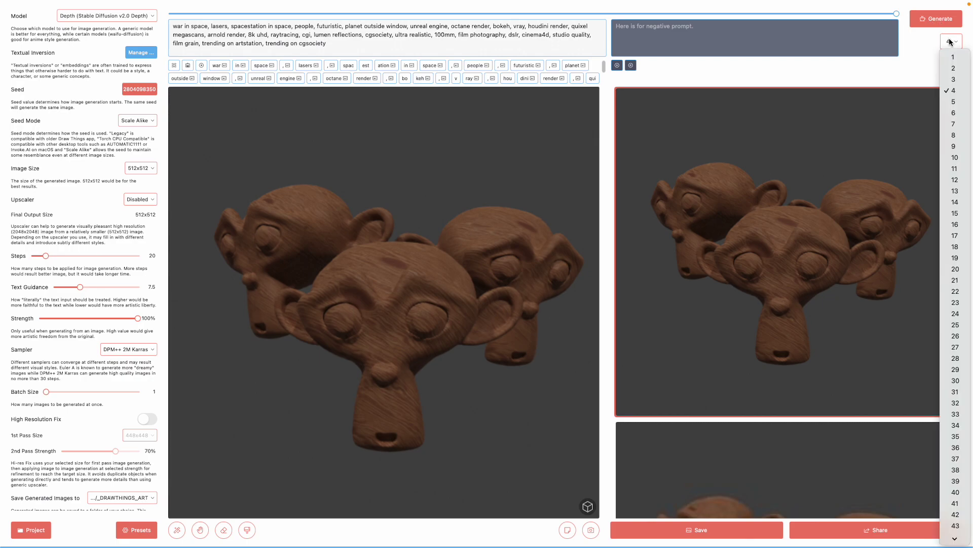
pyautogui.click(955, 89)
pyautogui.click(936, 19)
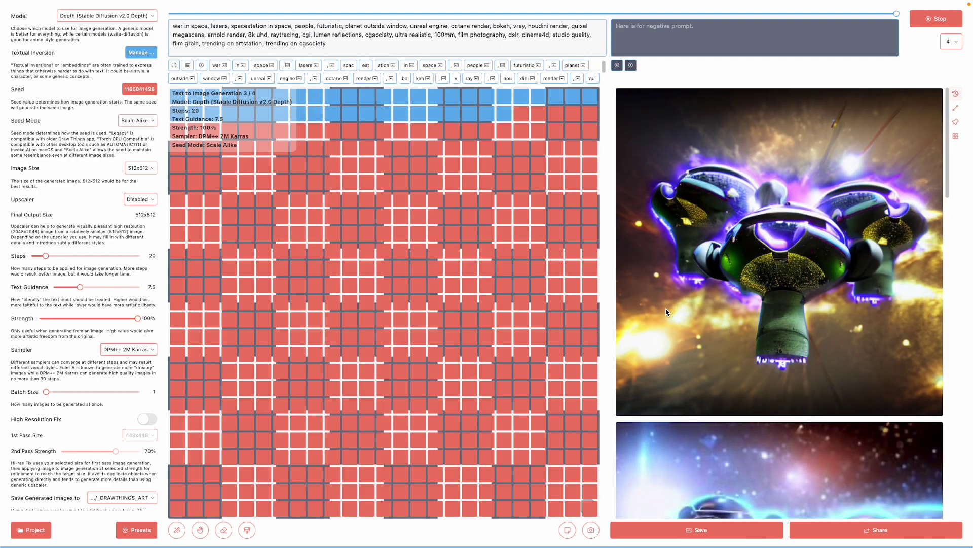
pyautogui.scroll(-5, 735, 311)
pyautogui.scroll(-3, 799, 317)
pyautogui.scroll(6, 793, 299)
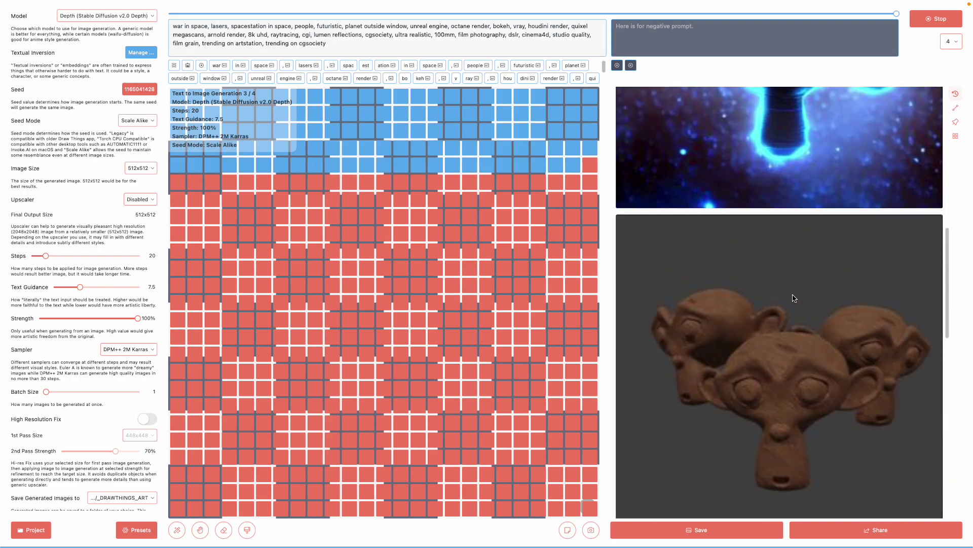
pyautogui.scroll(2, 782, 287)
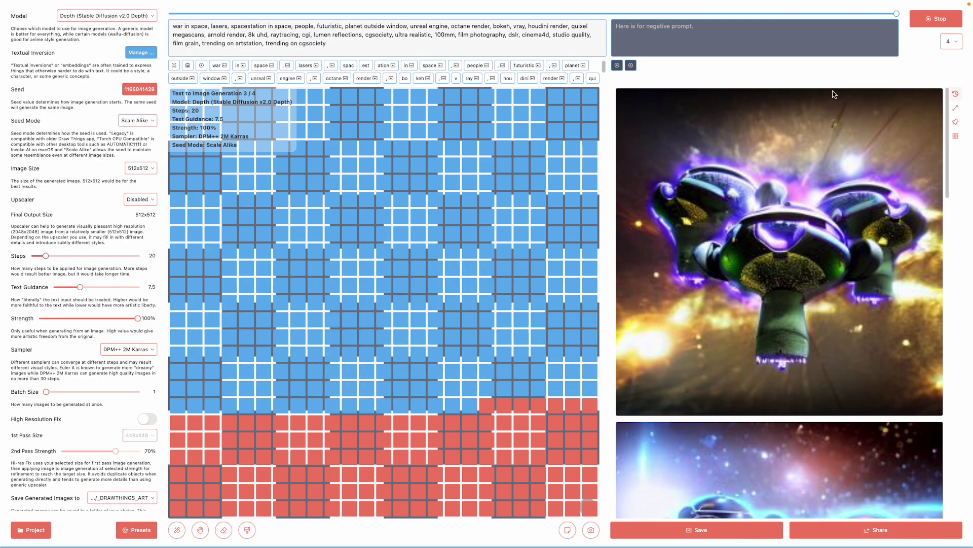
# Stop the generation and reload the monkey render onto the canvas.
pyautogui.click(932, 20)
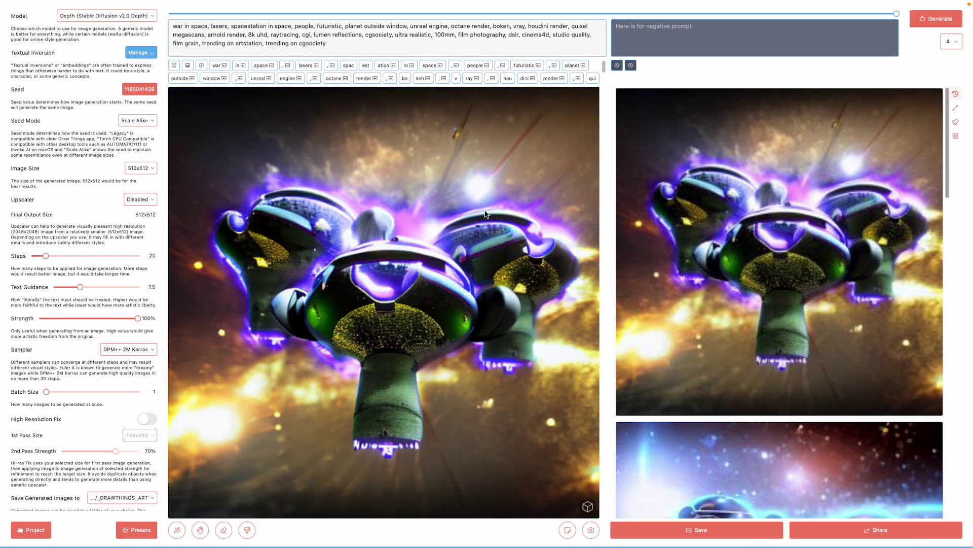
pyautogui.scroll(-5, 944, 129)
pyautogui.scroll(5, 944, 128)
pyautogui.scroll(-10, 945, 124)
pyautogui.click(852, 280)
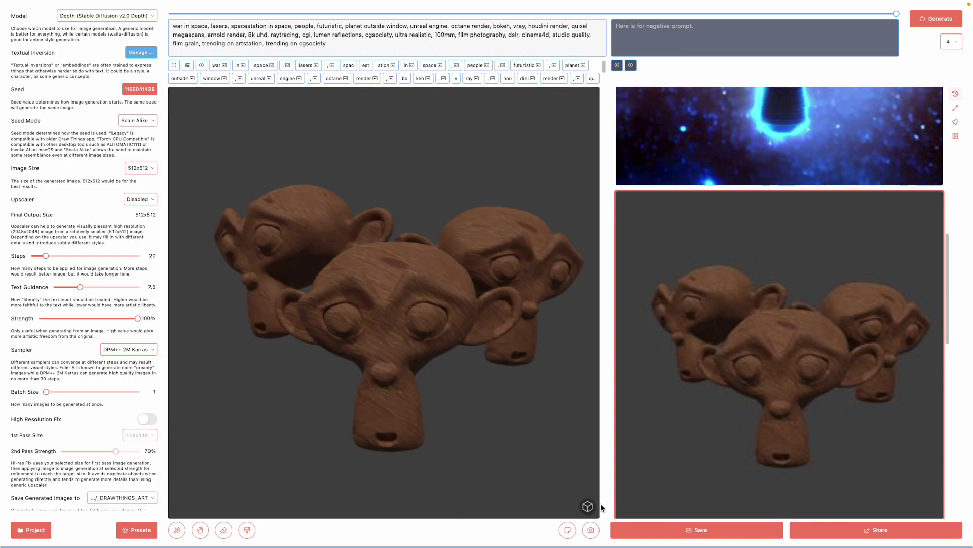
pyautogui.tripleClick(312, 38)
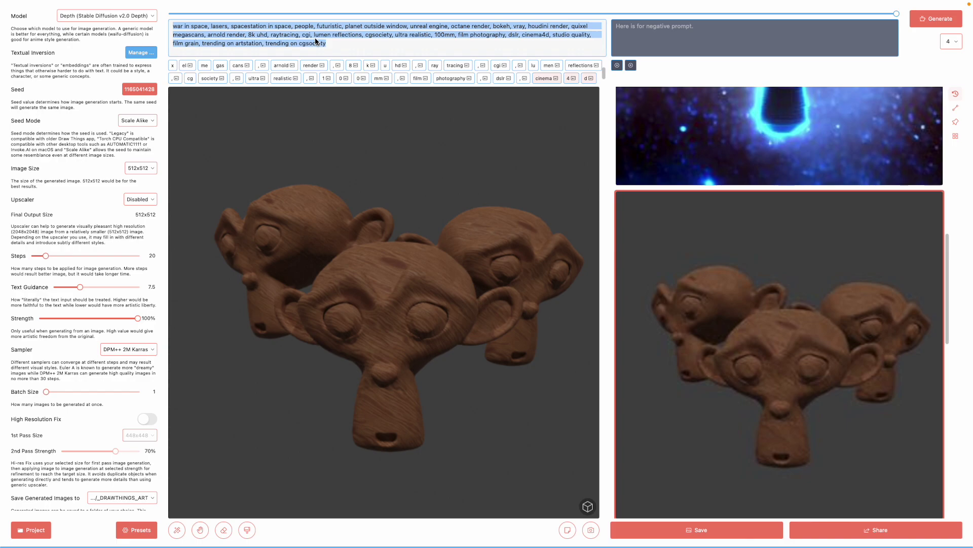
# Generate one image from the prompt 'masterpiece sculpture of monkeys made of stones'.
pyautogui.write('maste')
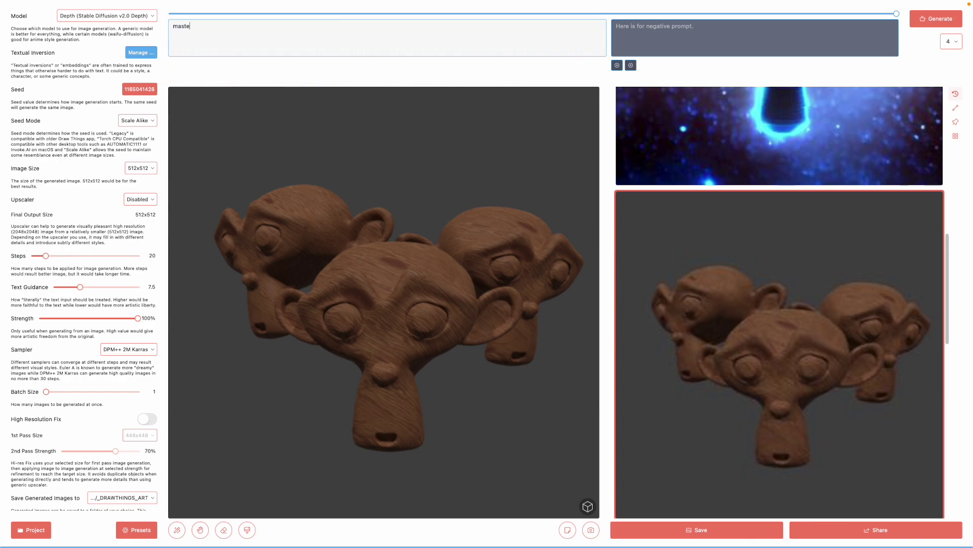
pyautogui.write('rpiece sculpture of monkeys made of stones')
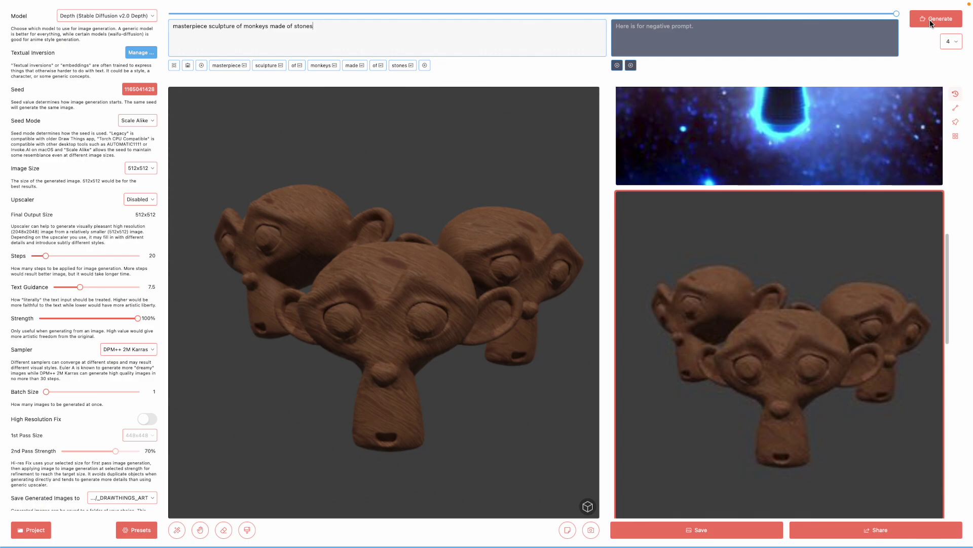
pyautogui.click(952, 45)
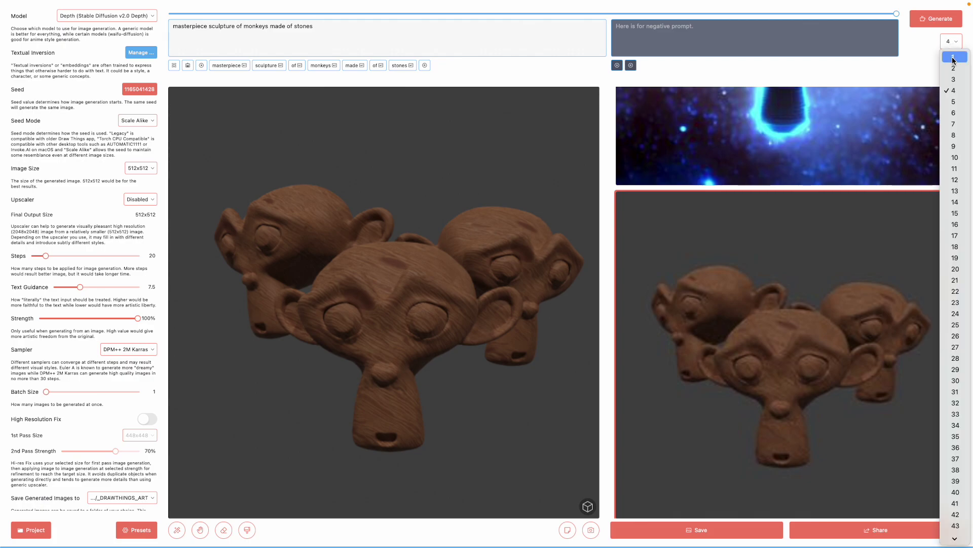
pyautogui.click(954, 57)
pyautogui.click(925, 23)
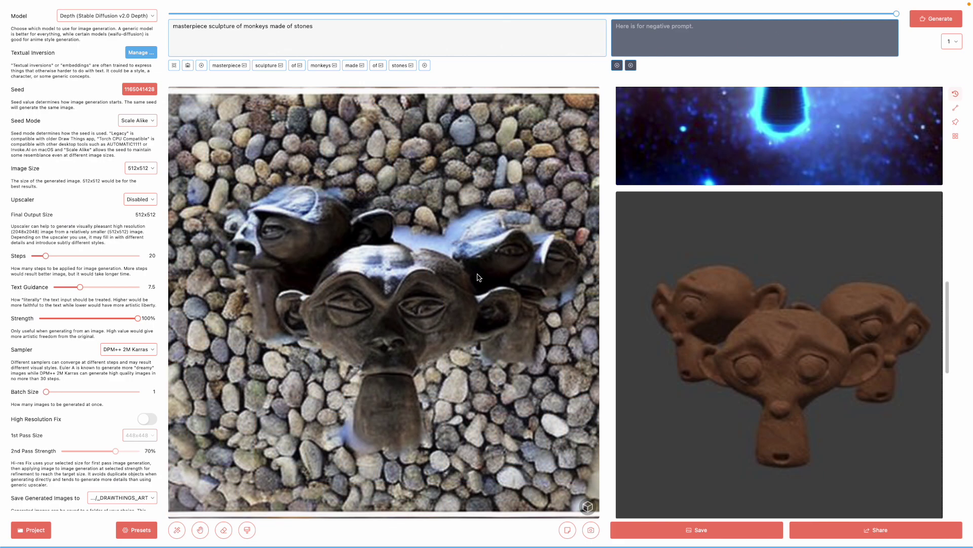
# Reload the clay monkeys depth render from the history onto the canvas.
pyautogui.scroll(-5, 778, 276)
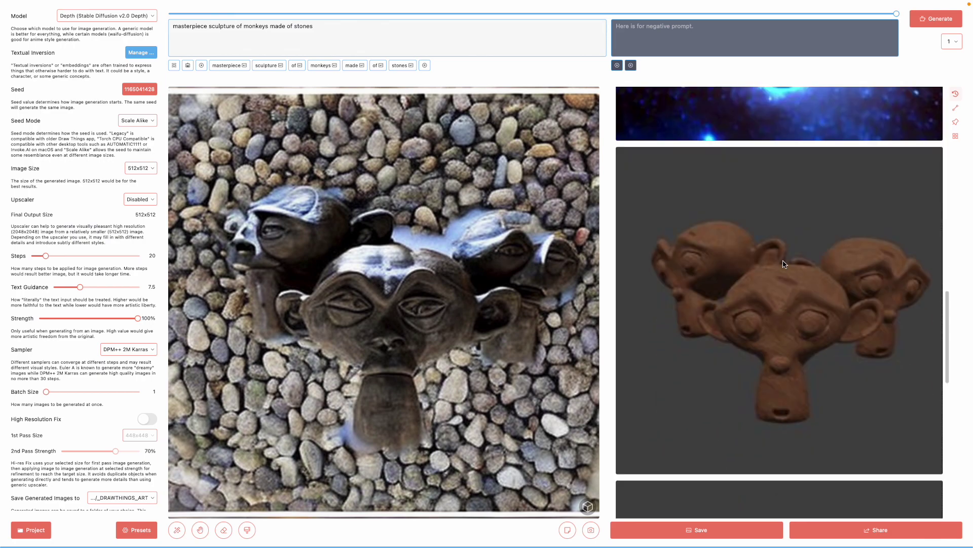
pyautogui.scroll(3, 765, 348)
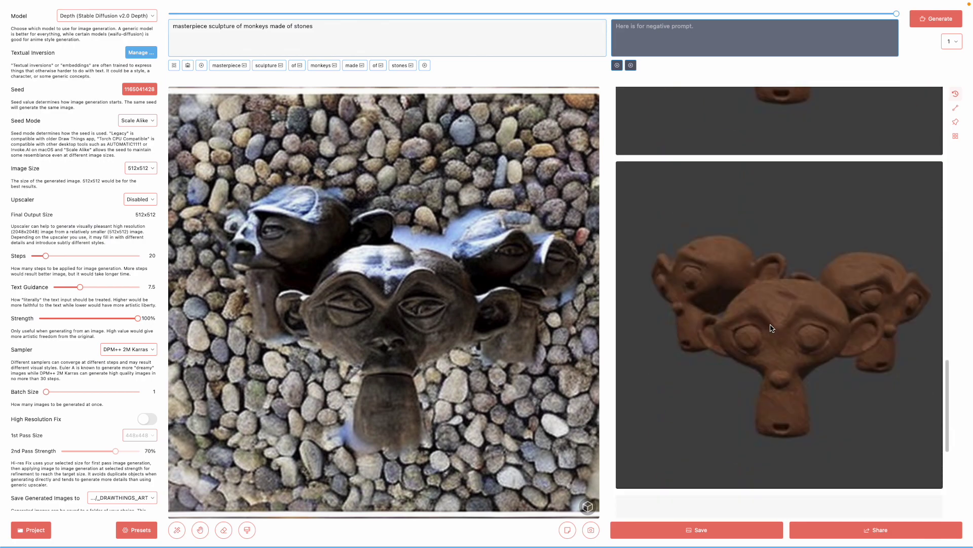
pyautogui.scroll(-3, 765, 348)
pyautogui.click(689, 339)
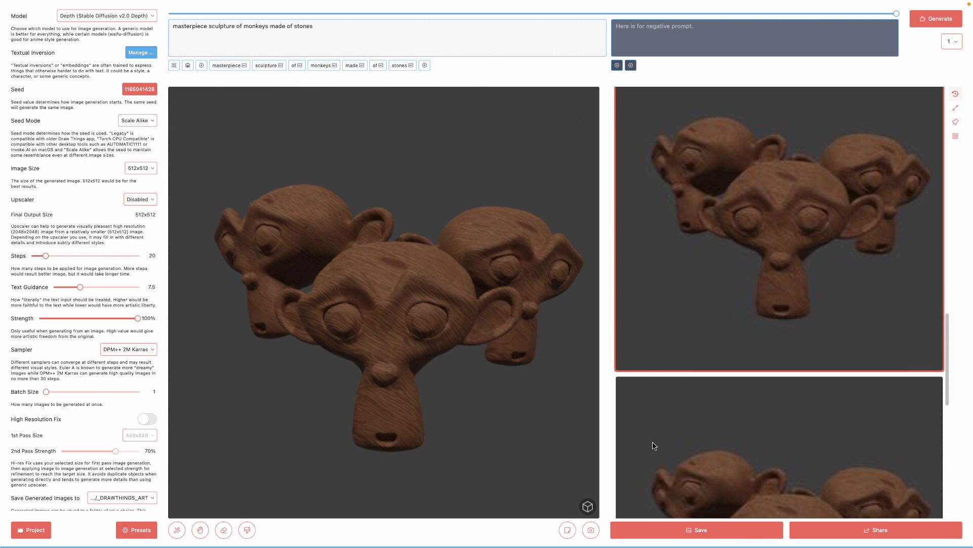
pyautogui.scroll(15, 708, 324)
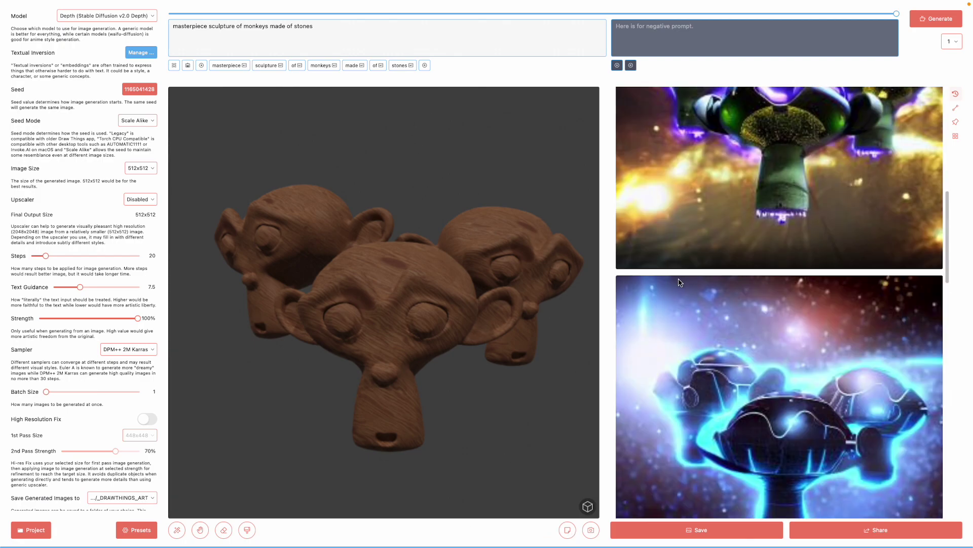
pyautogui.scroll(3, 702, 281)
pyautogui.scroll(-12, 725, 291)
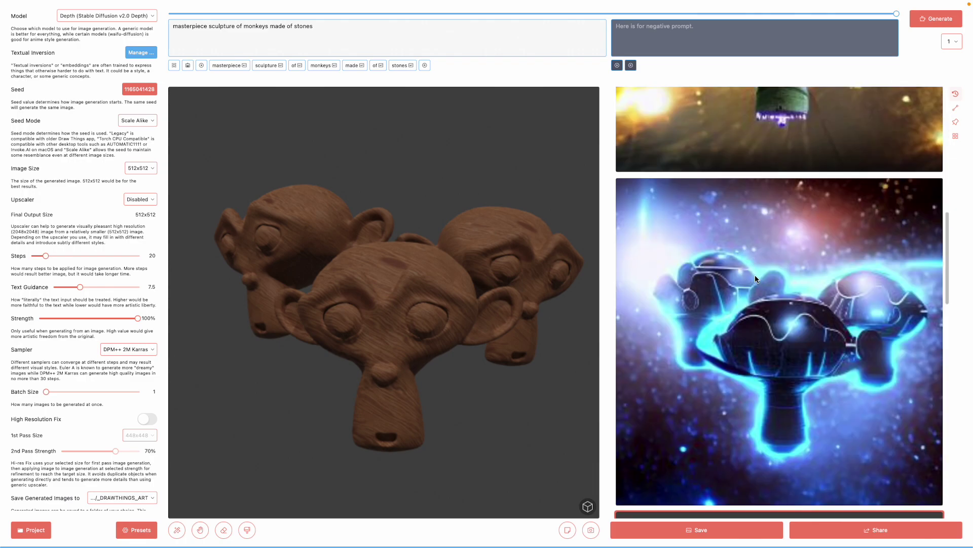
pyautogui.scroll(-4, 748, 301)
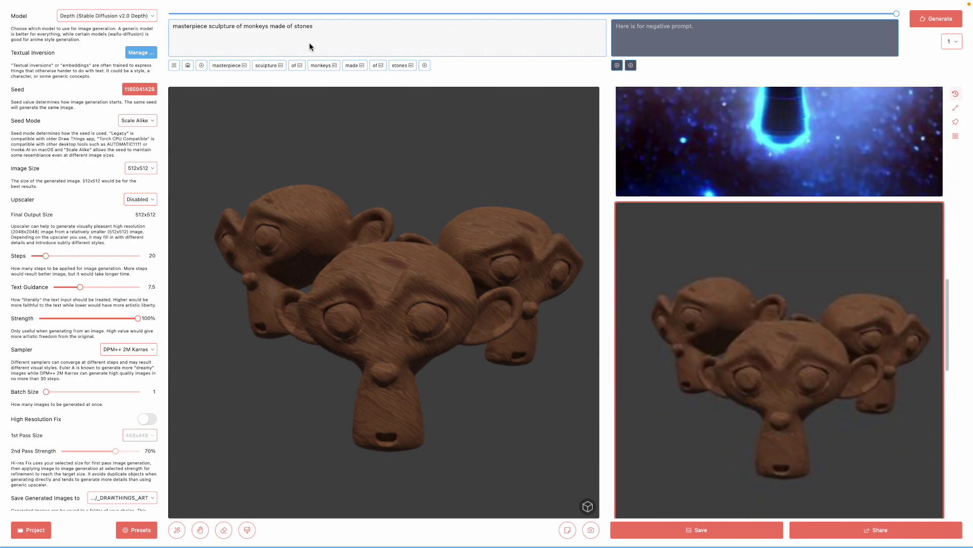
# Edit the prompt to end with 'nature elements, high detailed, intricate, 4K'.
pyautogui.tripleClick(336, 37)
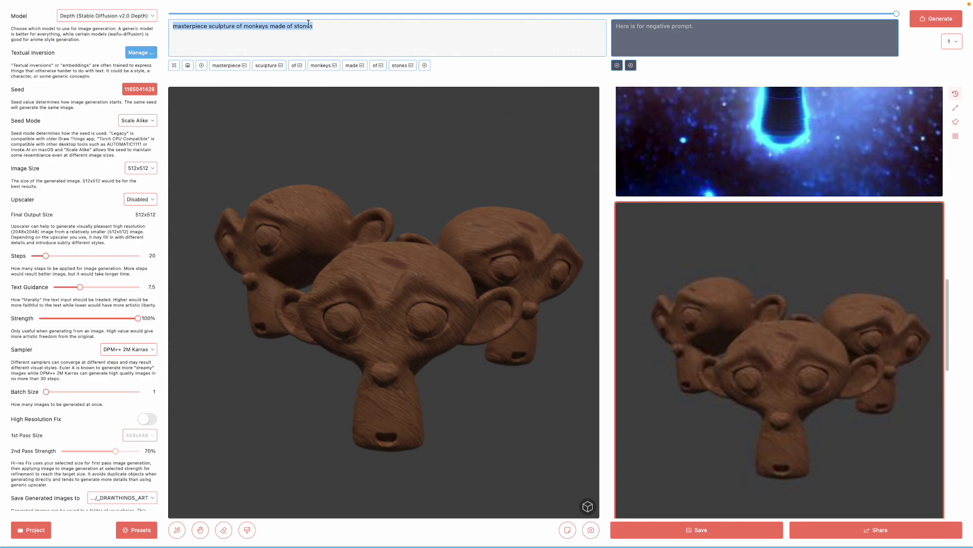
pyautogui.doubleClick(329, 26)
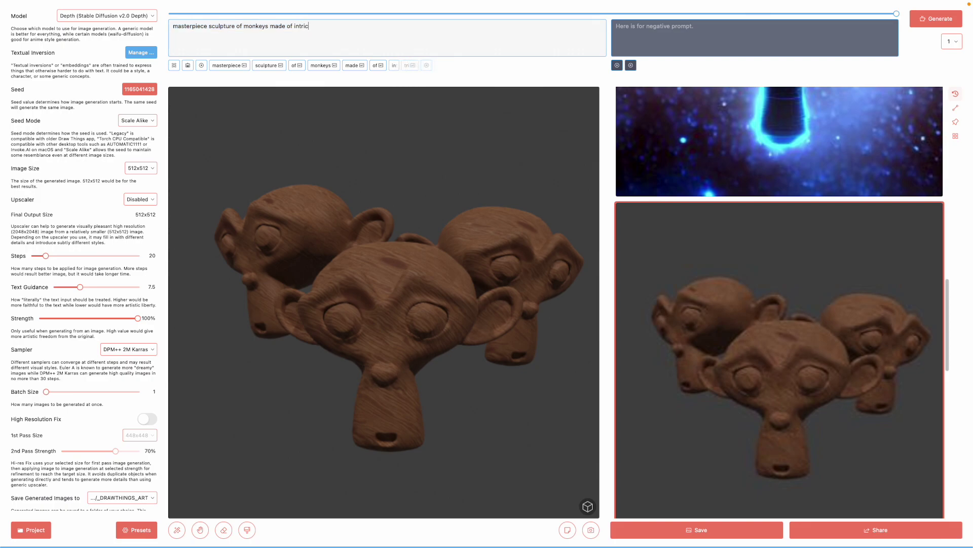
pyautogui.press('BackSpace')
pyautogui.press('BackSpace')
pyautogui.press('BackSpace')
pyautogui.press('BackSpace')
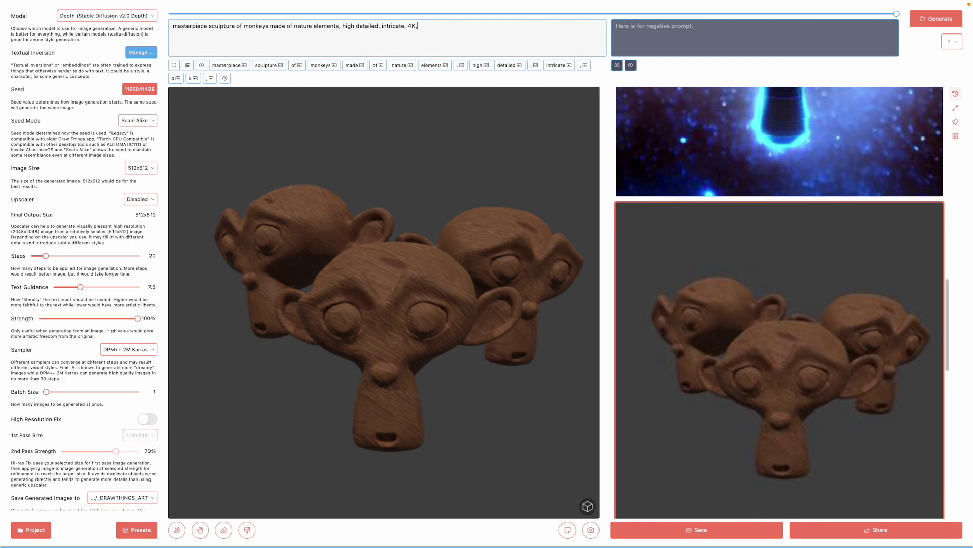
pyautogui.press('BackSpace')
pyautogui.press('super+a')
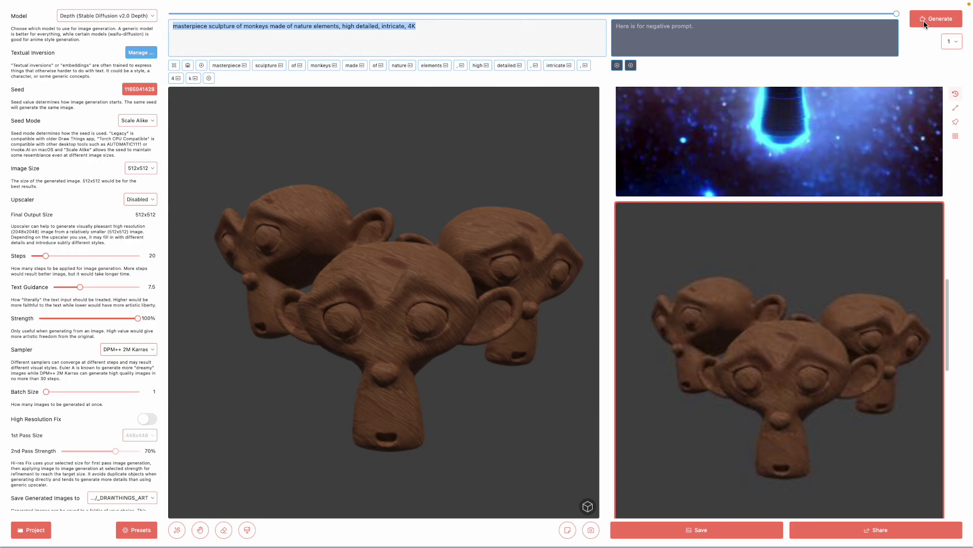
# Add the negative prompt 'ugly, watermark, blurry, cartoony' and generate a batch of 10.
pyautogui.click(869, 29)
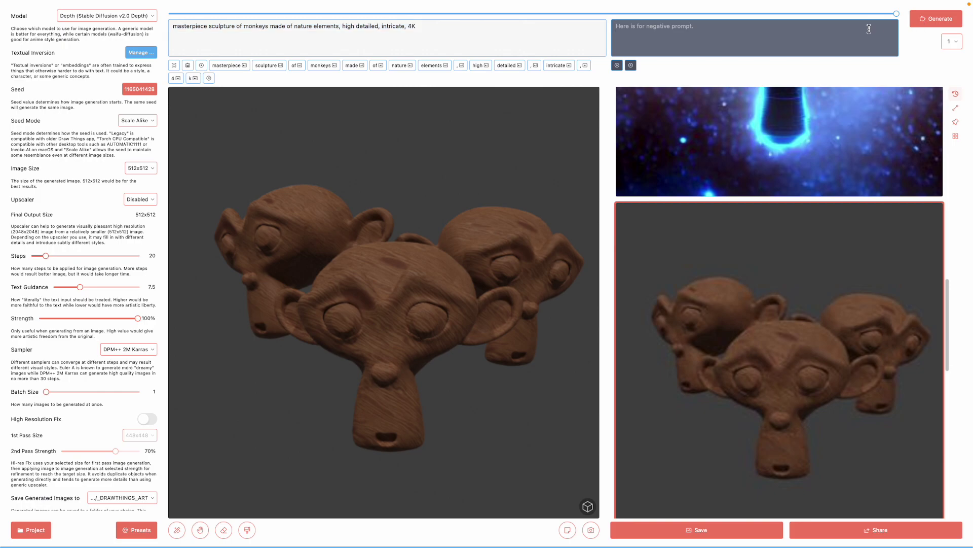
pyautogui.write('ugly, ')
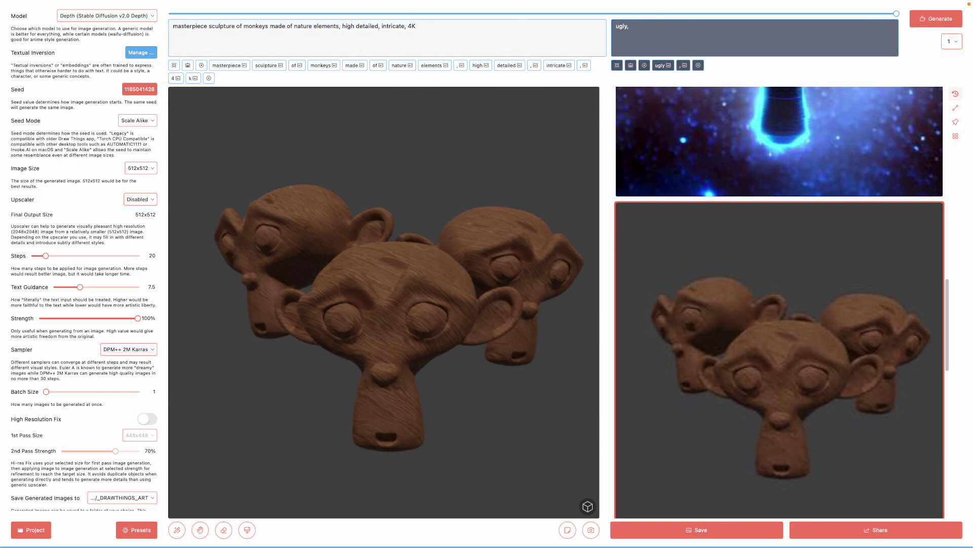
pyautogui.write('watermark, ')
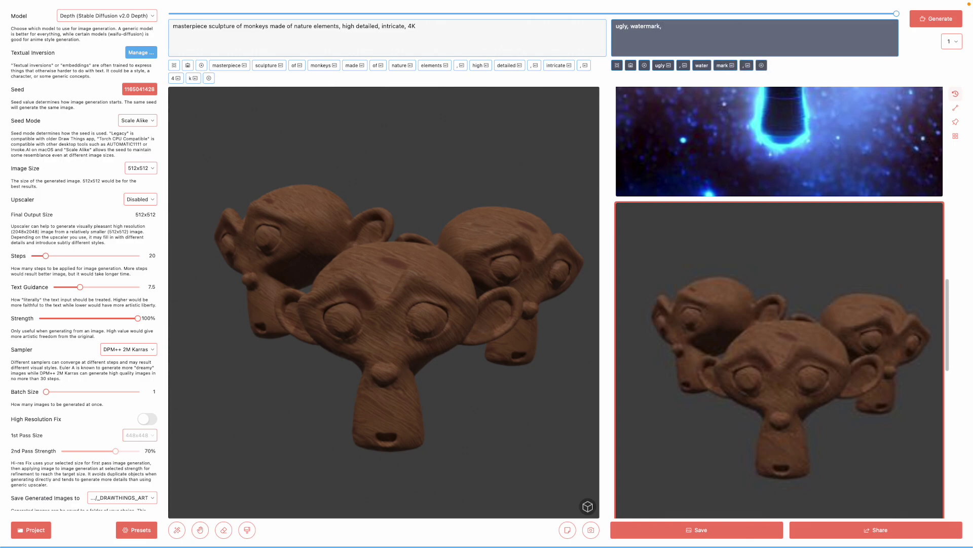
pyautogui.write('blurry, ')
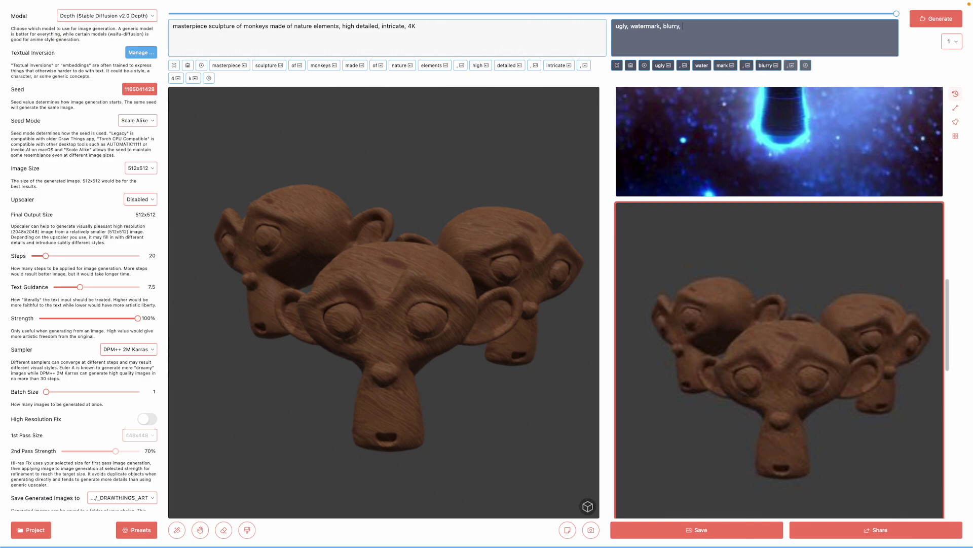
pyautogui.write('cartoony')
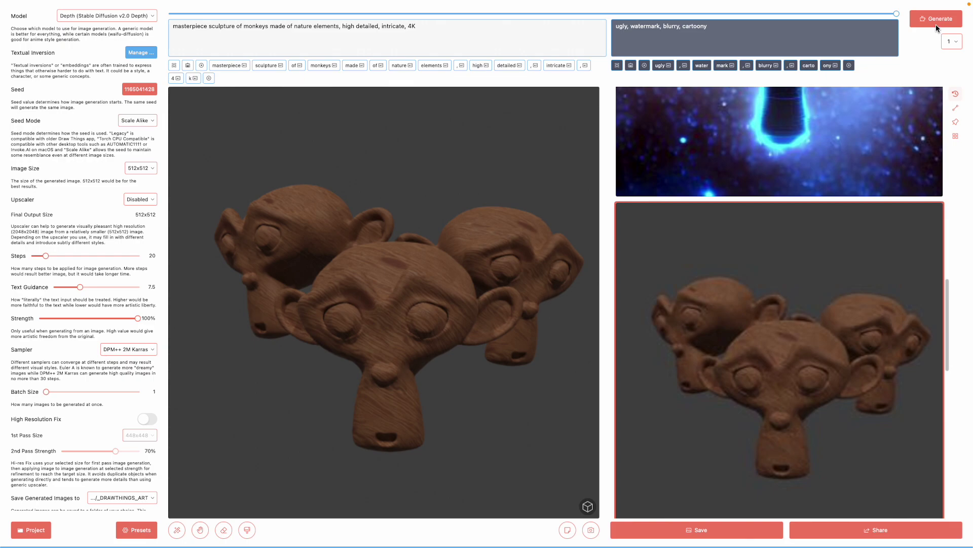
pyautogui.click(957, 43)
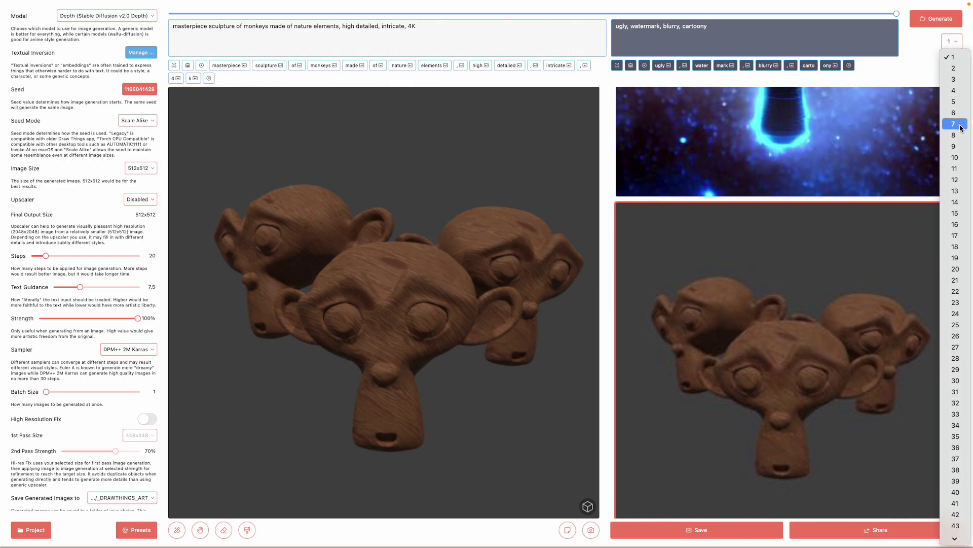
pyautogui.click(939, 32)
pyautogui.click(939, 24)
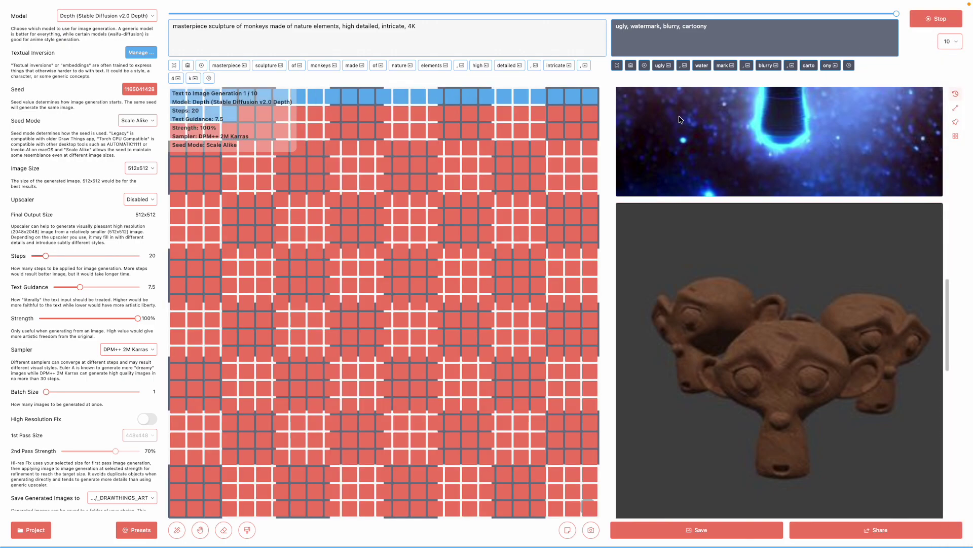
pyautogui.hotkey('ctrl', 'Right')
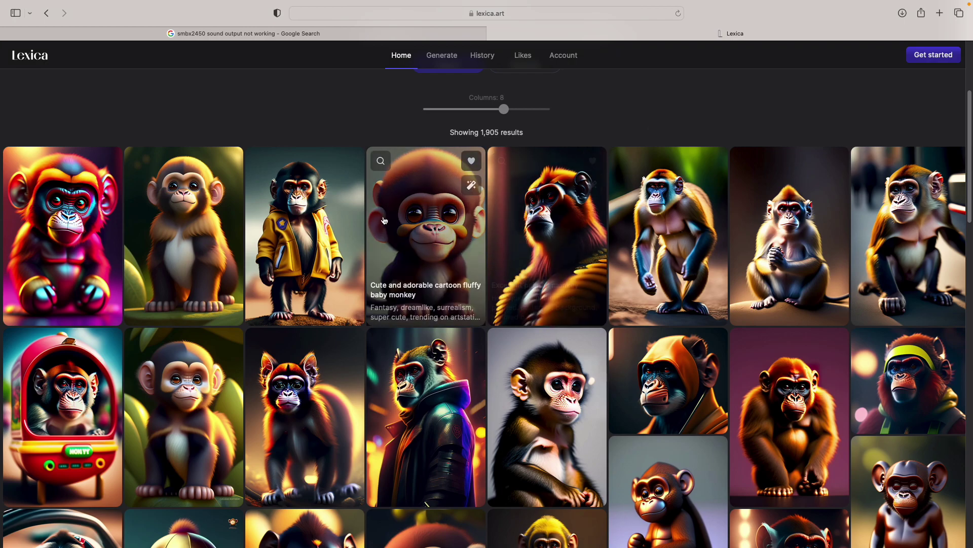
# Search Lexica for 'cyberpunk machine' and open a result to read its prompt.
pyautogui.scroll(-20, 198, 272)
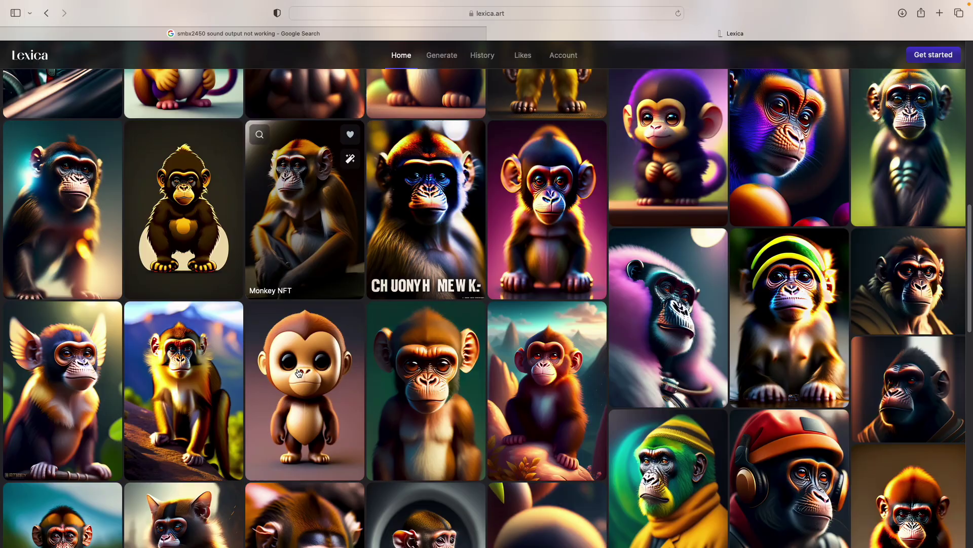
pyautogui.scroll(20, 427, 390)
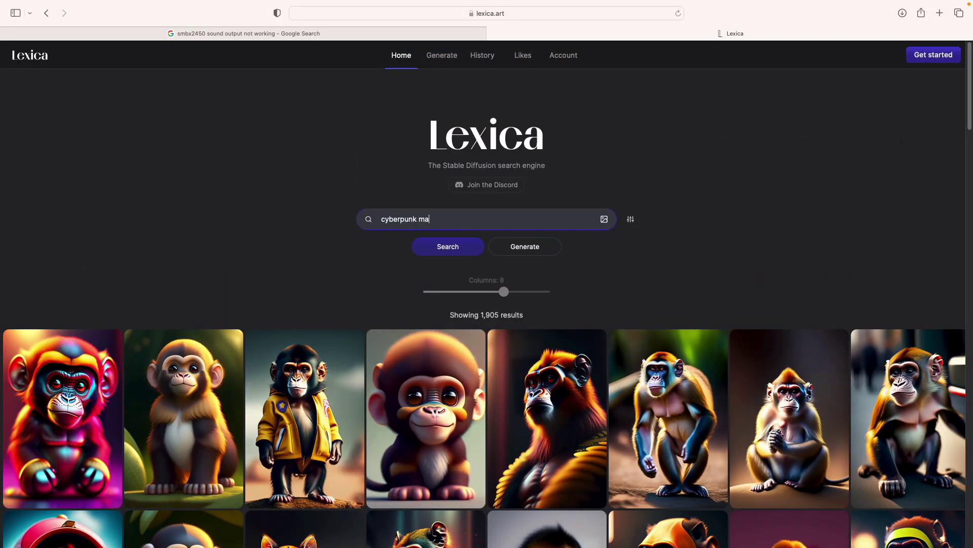
pyautogui.write('chine')
pyautogui.press('Return')
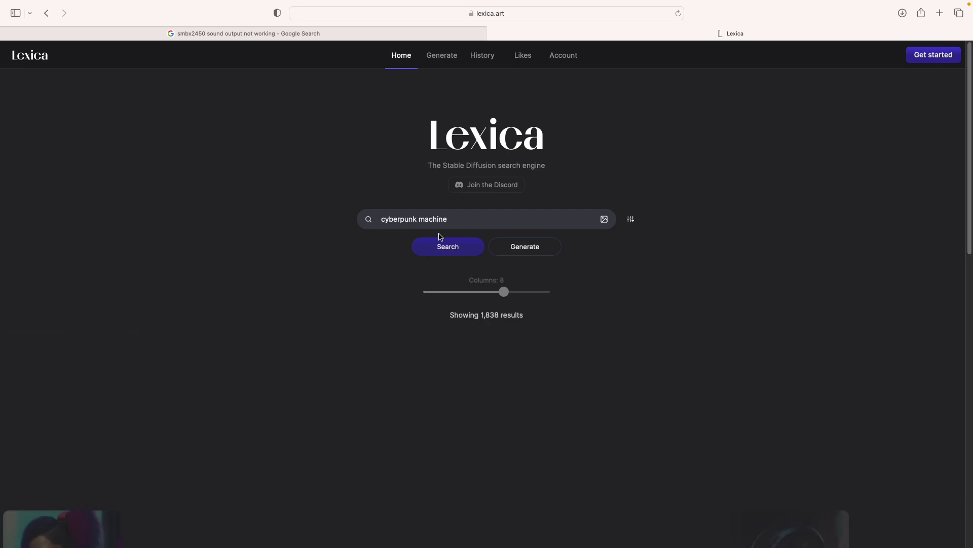
pyautogui.moveTo(389, 400)
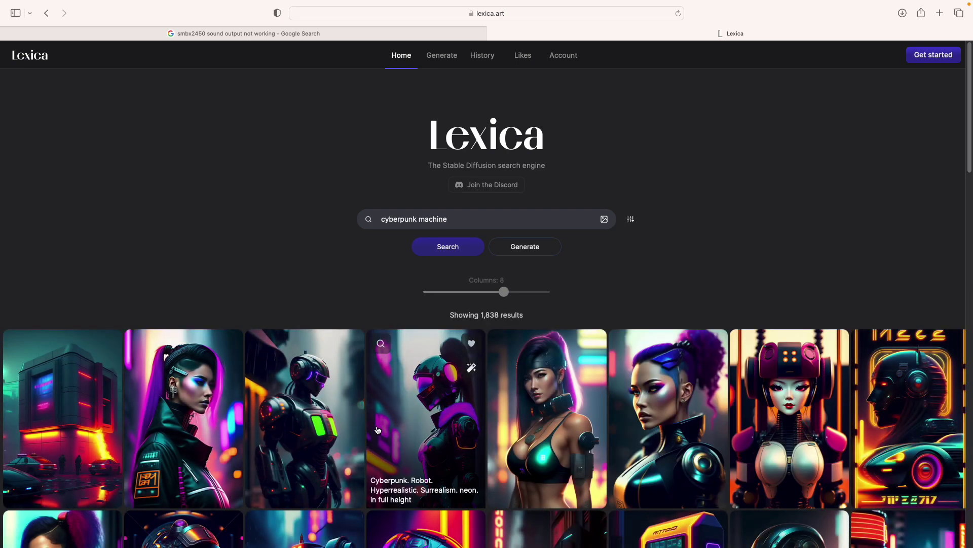
pyautogui.scroll(-5, 378, 429)
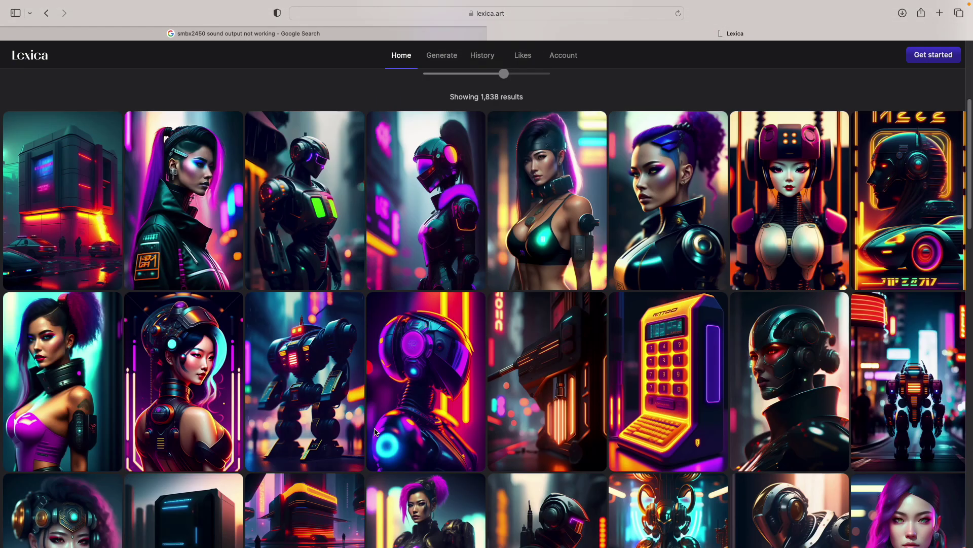
pyautogui.click(187, 374)
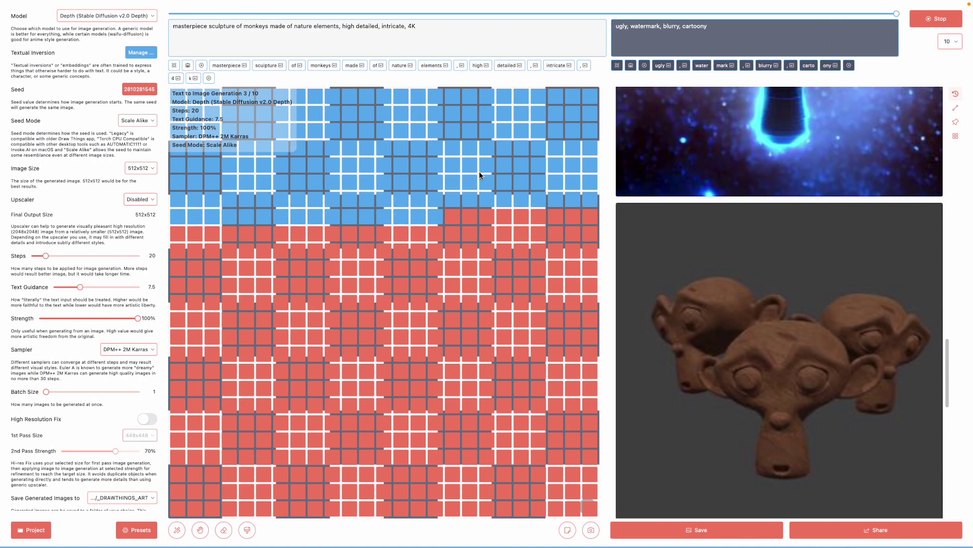
# Browse the history thumbnails and stop the 10-image monkey batch.
pyautogui.scroll(5, 945, 321)
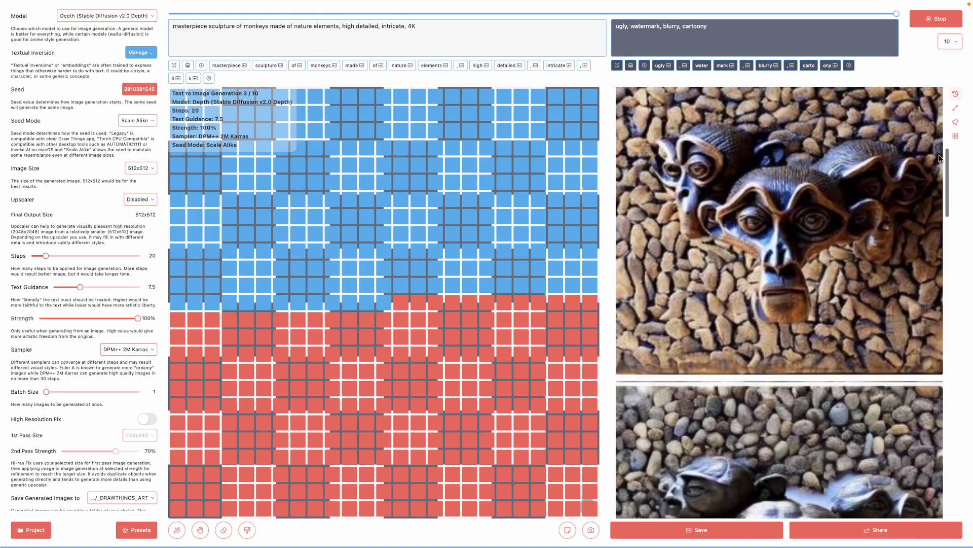
pyautogui.scroll(5, 938, 147)
pyautogui.scroll(3, 816, 312)
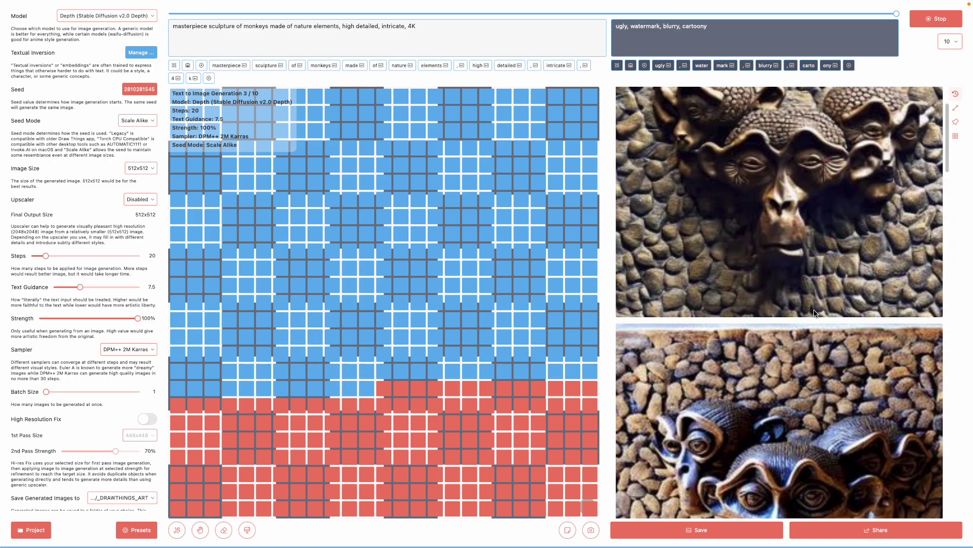
pyautogui.scroll(-8, 822, 310)
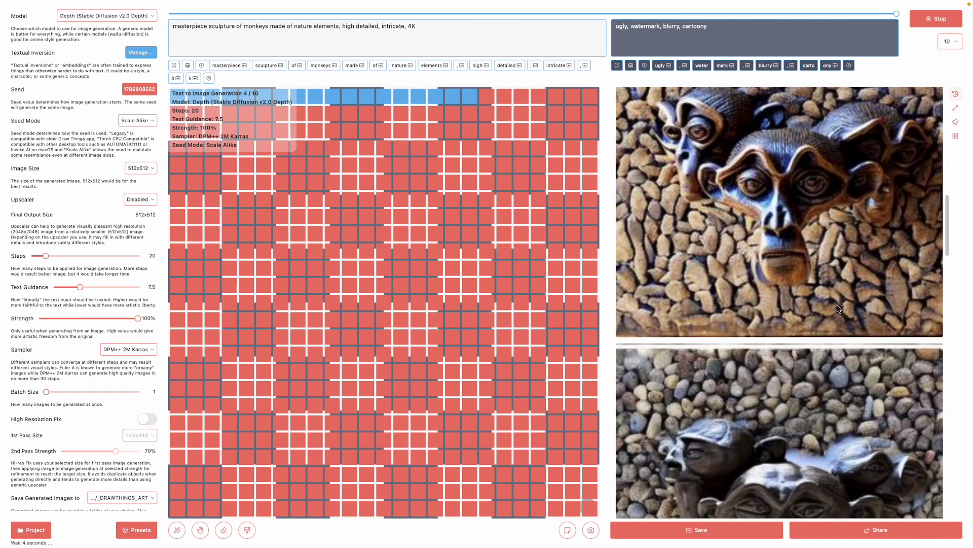
pyautogui.scroll(-3, 839, 309)
pyautogui.scroll(4, 837, 304)
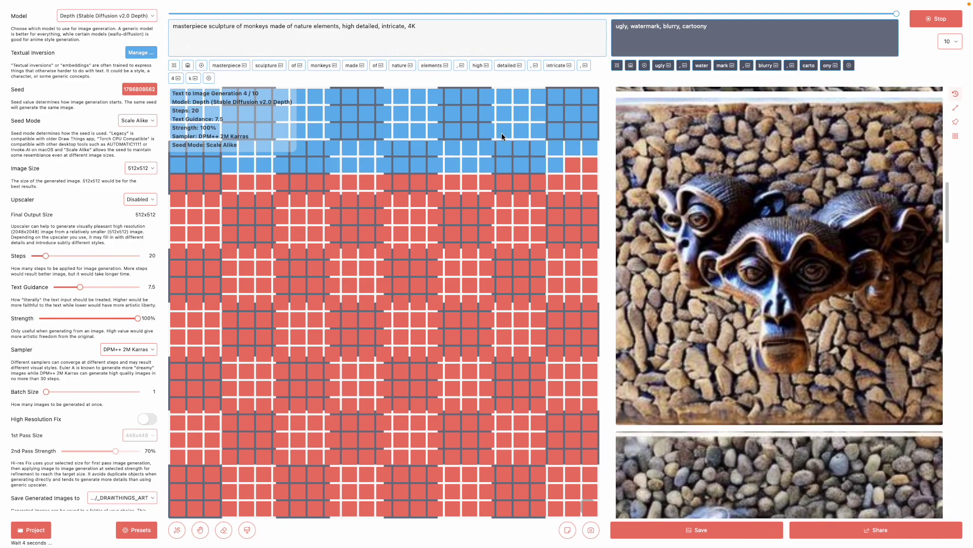
pyautogui.scroll(5, 693, 256)
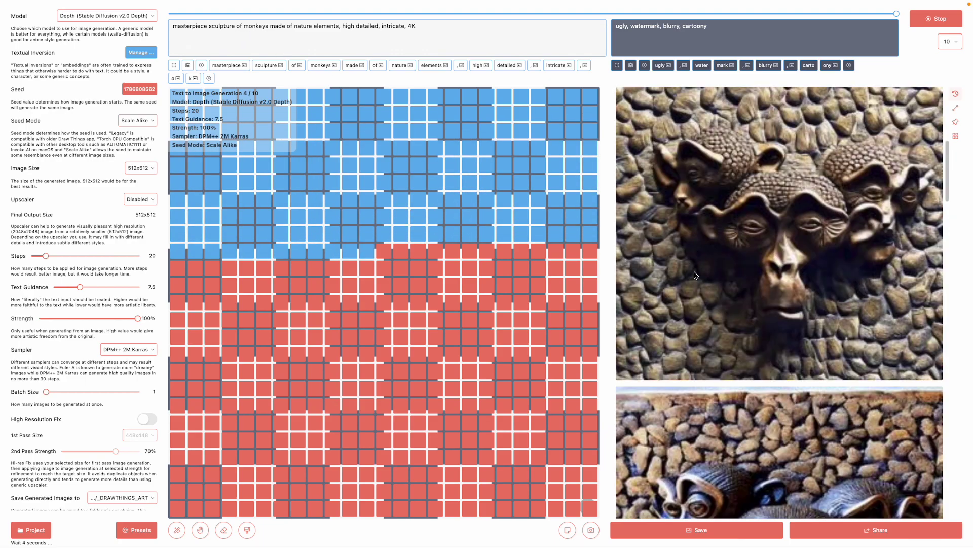
pyautogui.scroll(3, 695, 275)
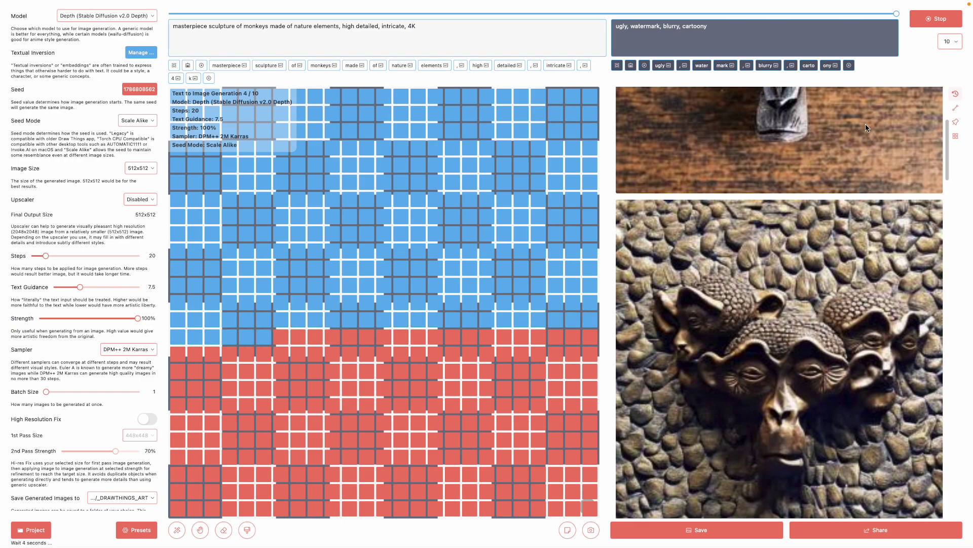
pyautogui.moveTo(948, 155); pyautogui.dragTo(945, 126)
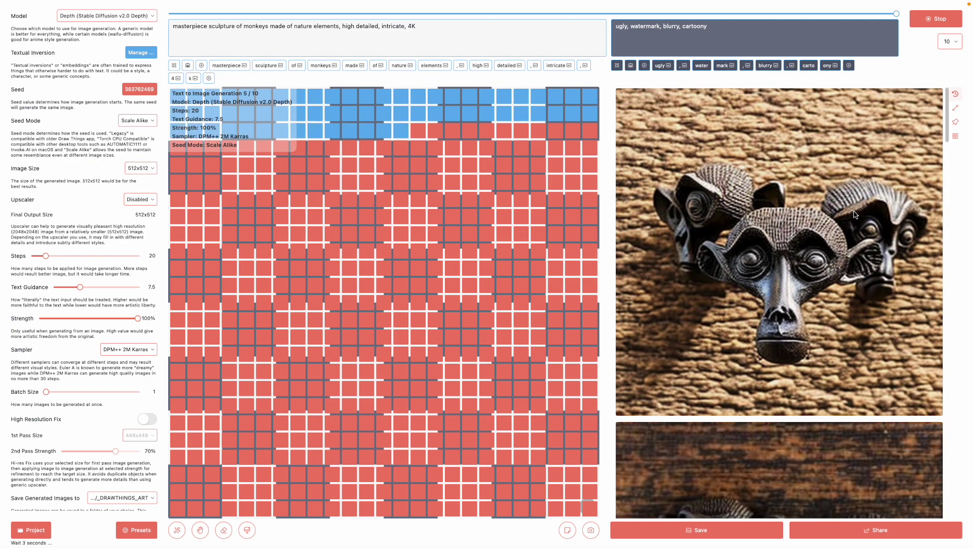
pyautogui.click(923, 22)
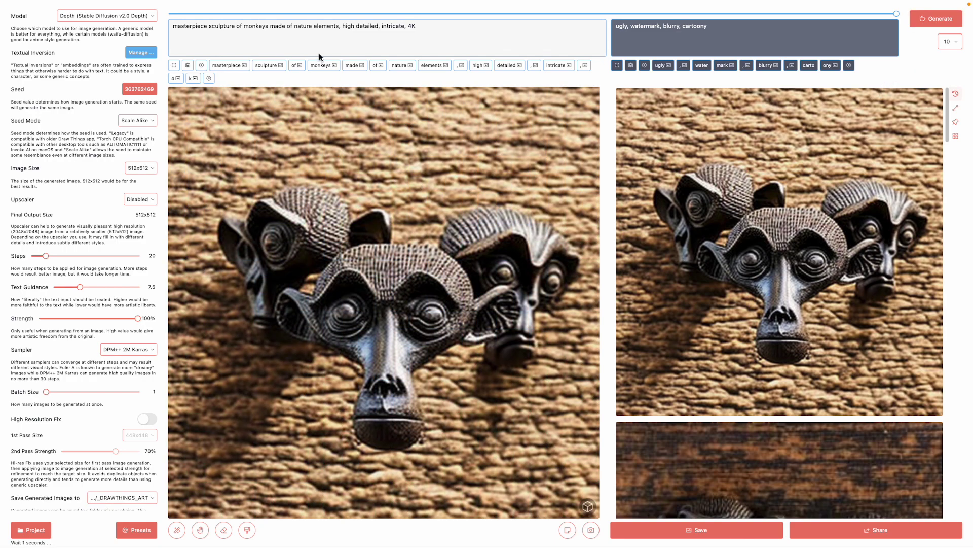
pyautogui.click(436, 30)
# Append the copied cyberpunk description after '4K' and reload the brown clay monkey render.
pyautogui.press('super+v')
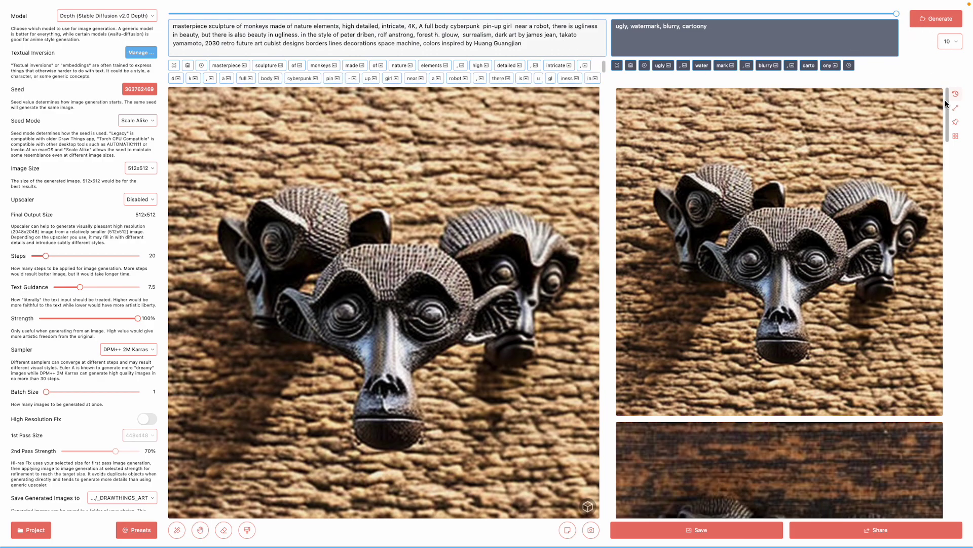
pyautogui.scroll(-10, 925, 285)
pyautogui.click(831, 266)
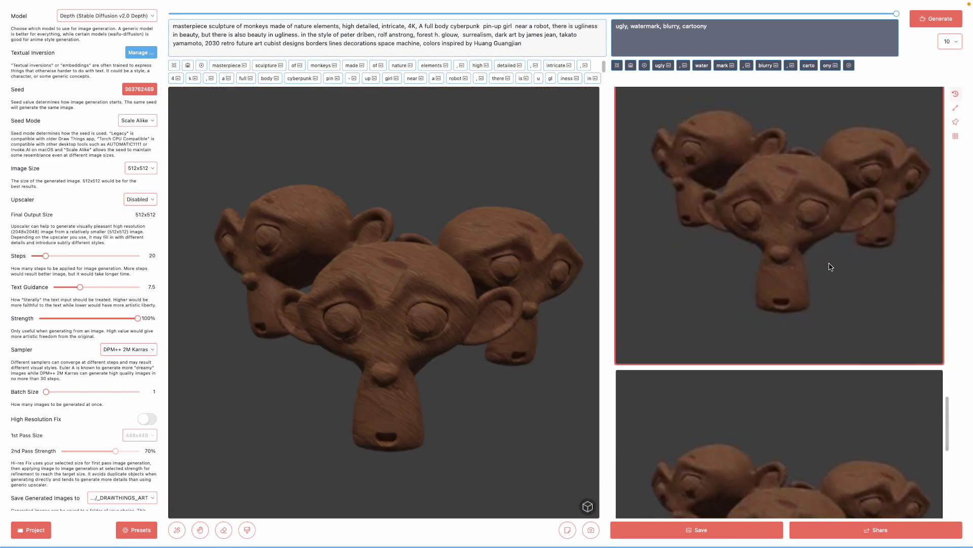
# Generate with the cyberpunk prompt, then stop the run after a few images.
pyautogui.click(958, 15)
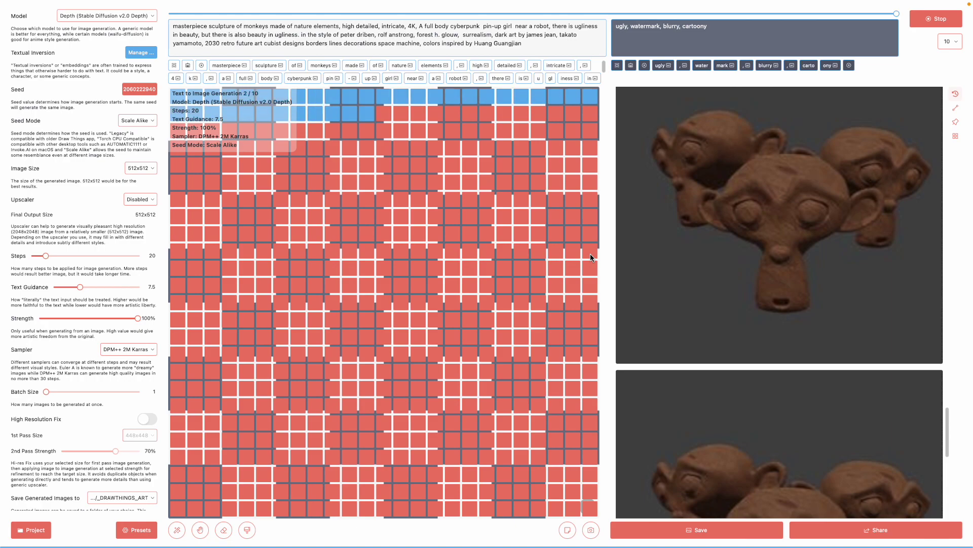
pyautogui.scroll(15, 961, 228)
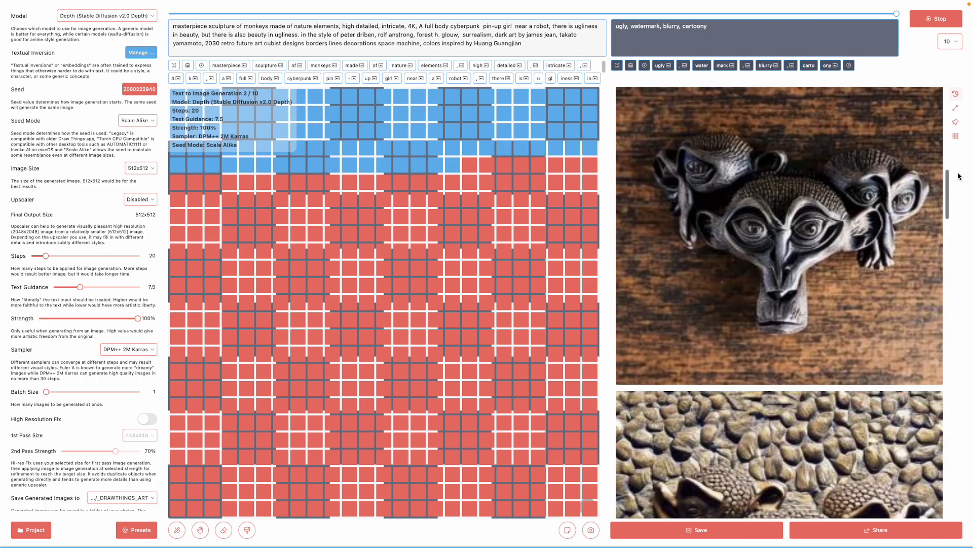
pyautogui.scroll(5, 958, 146)
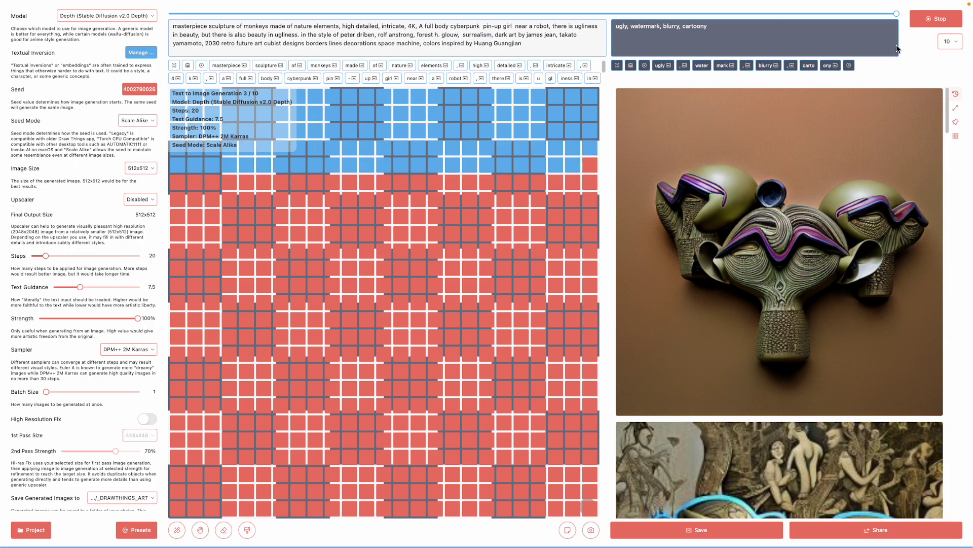
pyautogui.click(932, 21)
pyautogui.scroll(-2, 945, 172)
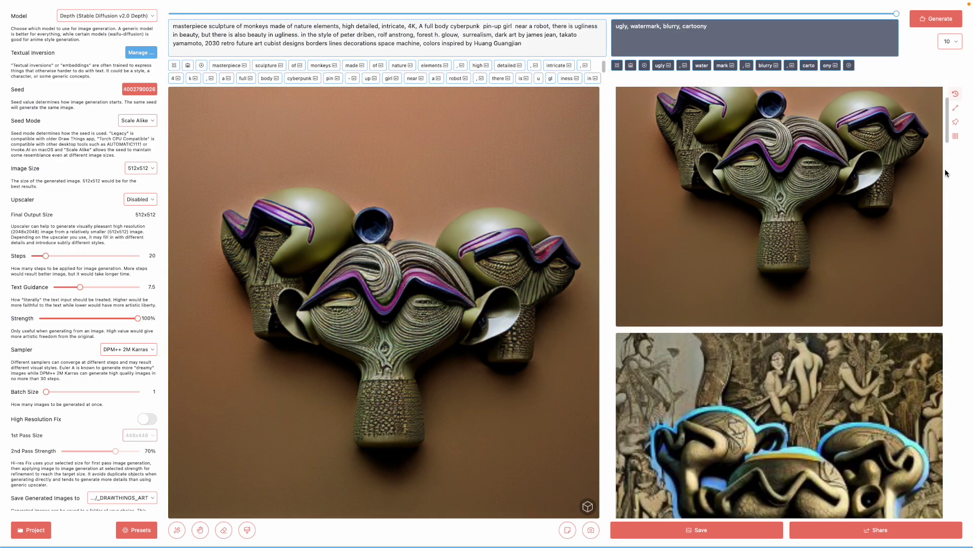
pyautogui.scroll(-3, 948, 136)
# Reload the silver monkey result and switch the model to protogenX34Photorealism_1 after trying Hassanblend.
pyautogui.click(819, 225)
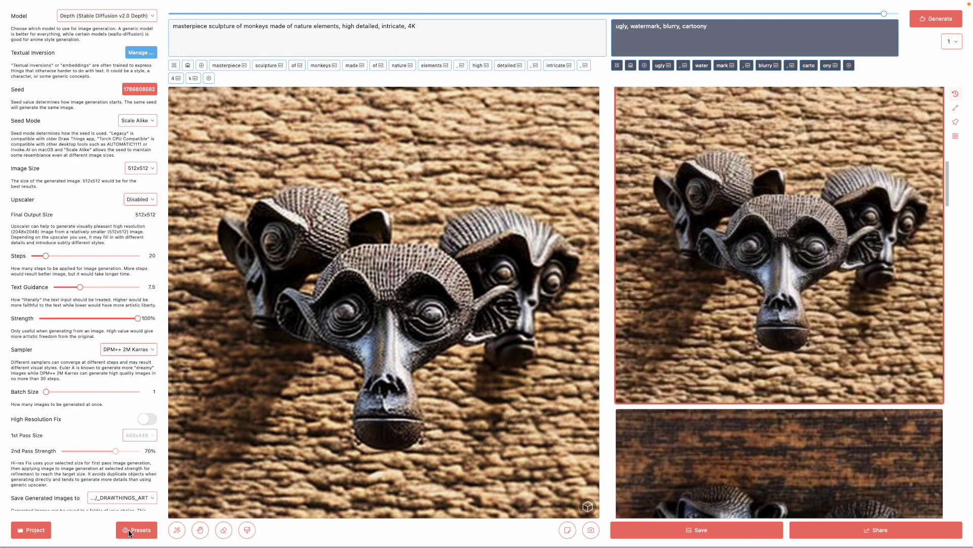
pyautogui.click(121, 19)
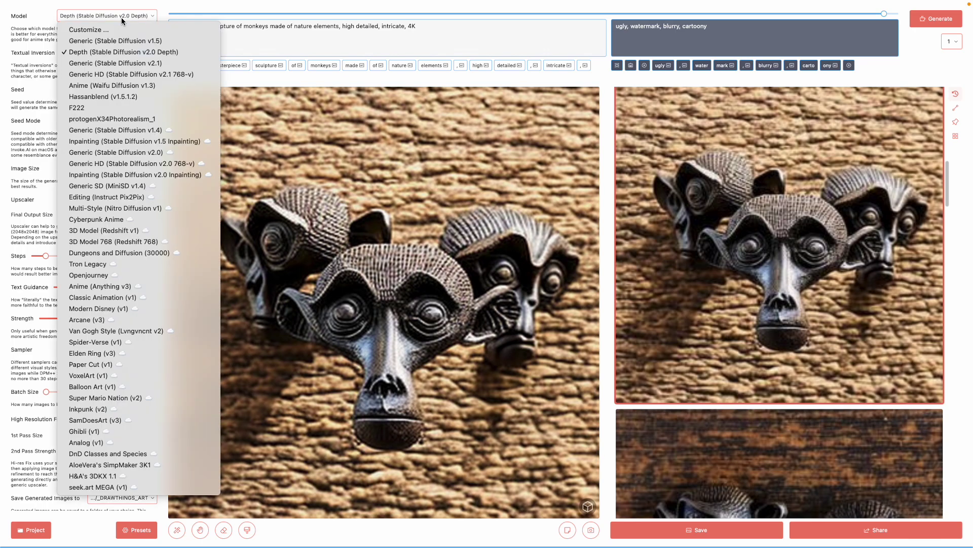
pyautogui.click(124, 96)
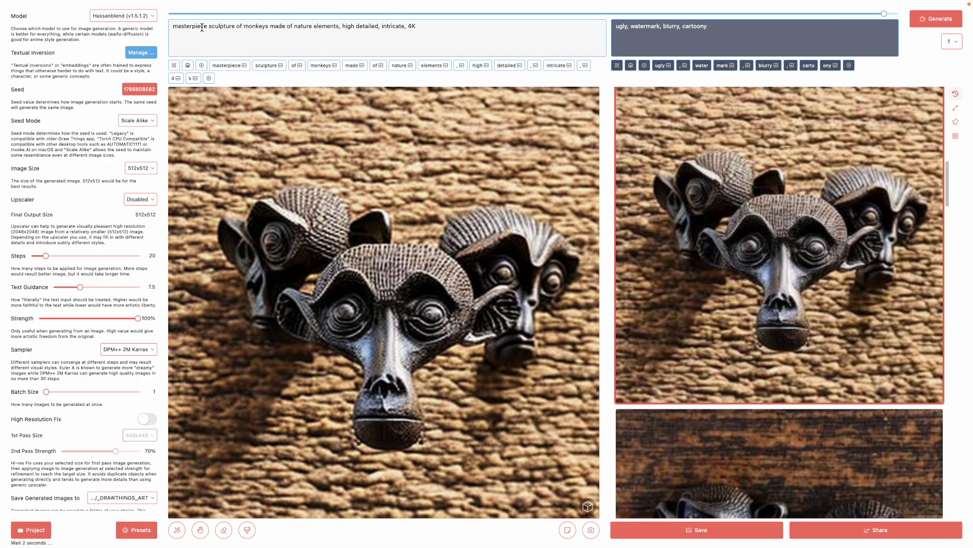
pyautogui.click(150, 16)
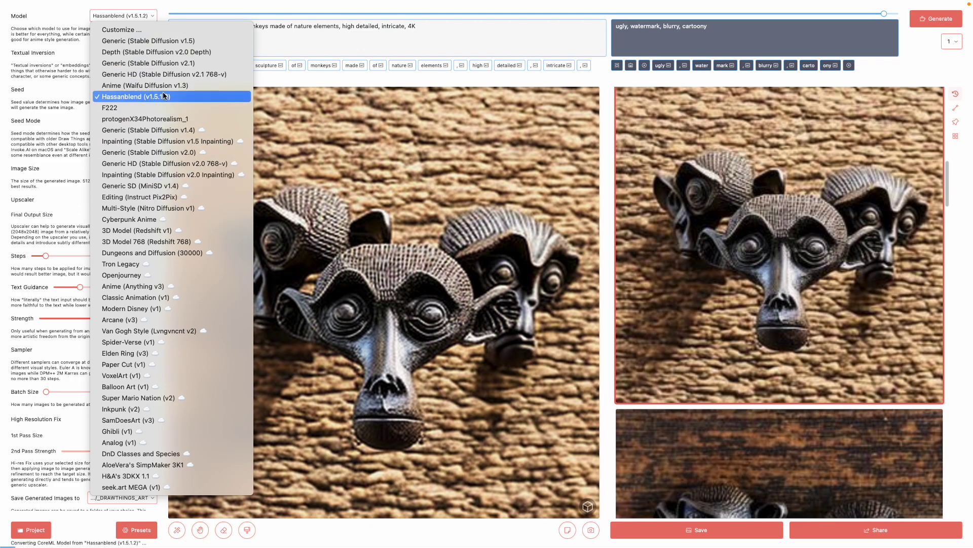
pyautogui.click(160, 119)
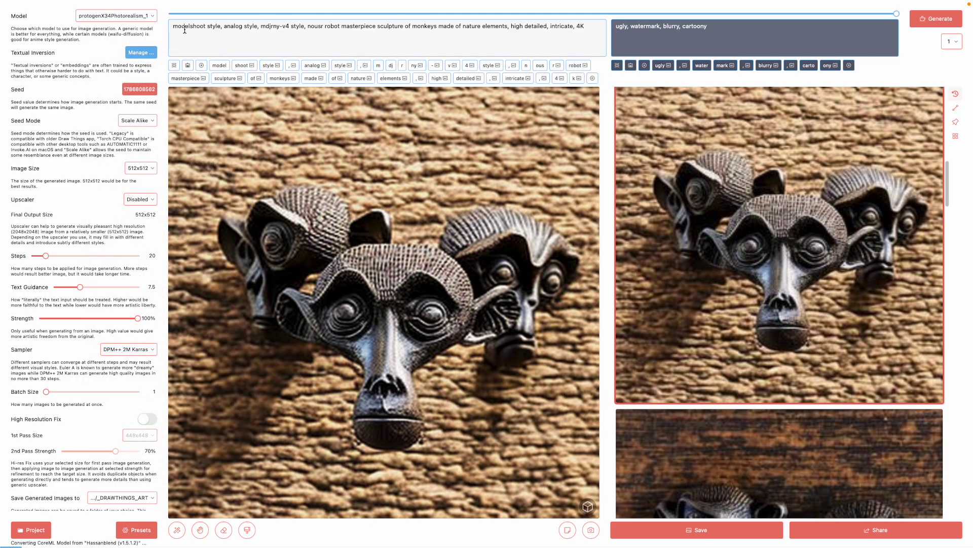
# Replace the leading style keywords with the Lexica cyberpunk pin-up prompt, changing 'girl' to 'monkey'.
pyautogui.tripleClick(311, 24)
pyautogui.moveTo(308, 29); pyautogui.dragTo(229, 21)
pyautogui.click(265, 28)
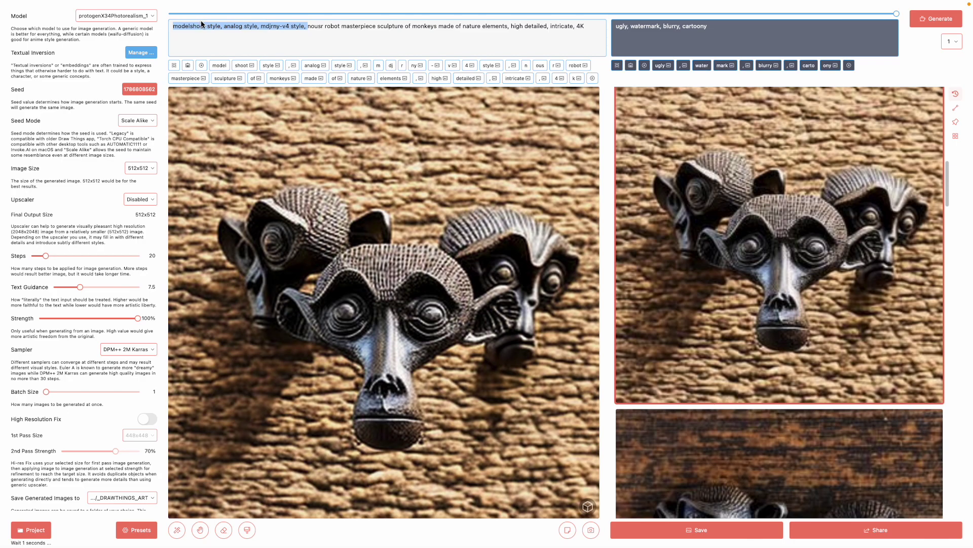
pyautogui.write('A full body cyberpunk  pin-up girl  near a robot, there is ugliness in beauty, but there is also beauty in ugliness. in the style of peter driben, rolf anstrong, forest h. glouw,  surrealism, dark art by james jean, takato yamamoto, 2030 retro future art cubist designs borders lines decorations space machine, colors inspired by Huang Guangjian')
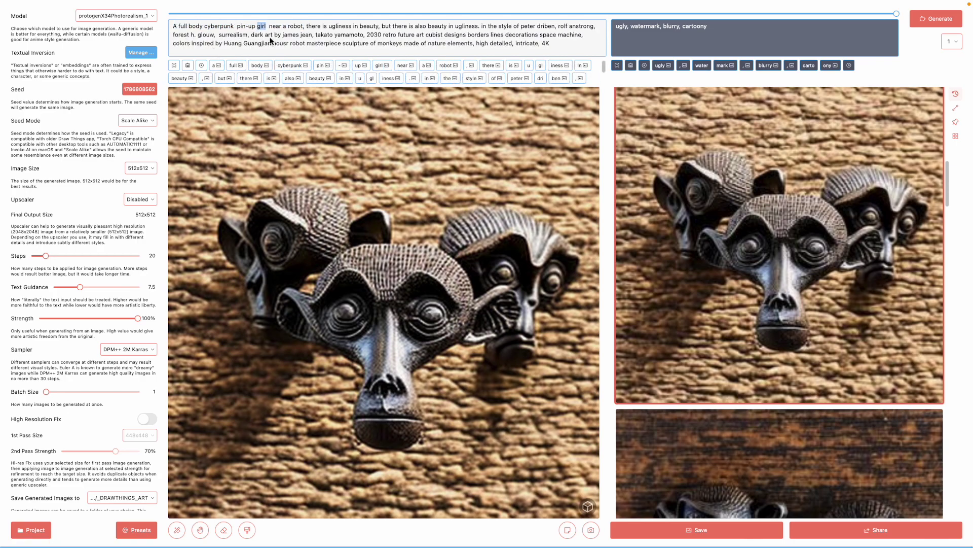
pyautogui.write('monkey')
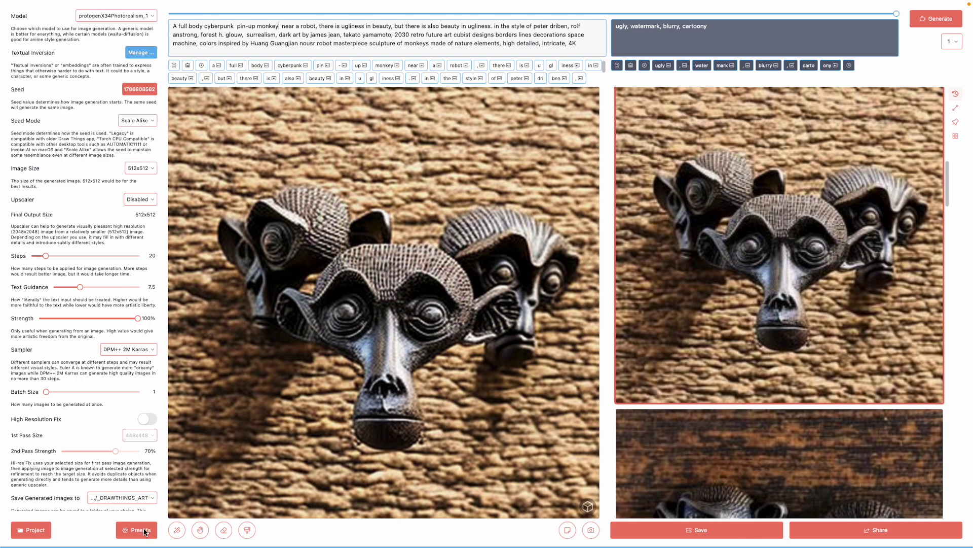
pyautogui.doubleClick(206, 43)
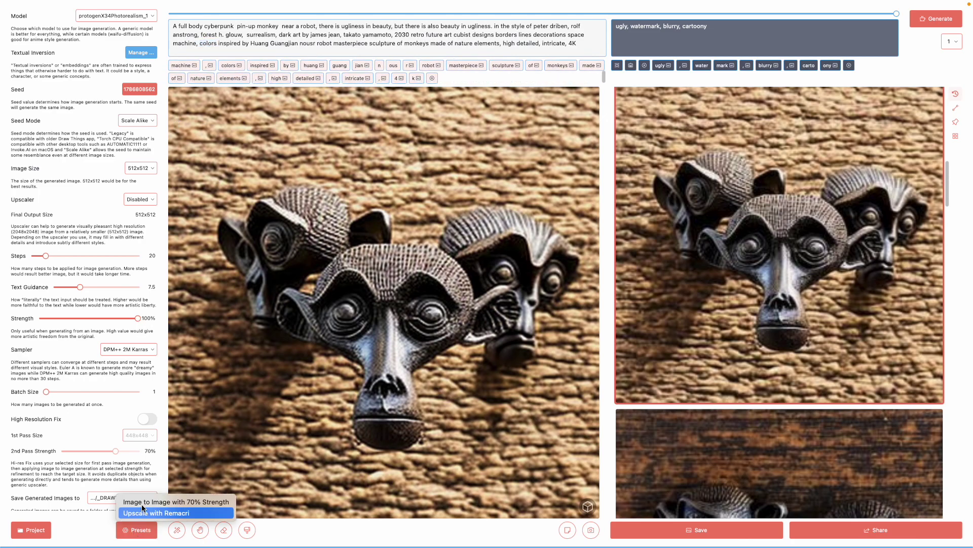
# Generate from the cyberpunk monkey prompt, then reload the pewter monkey result from history.
pyautogui.press('super+Return')
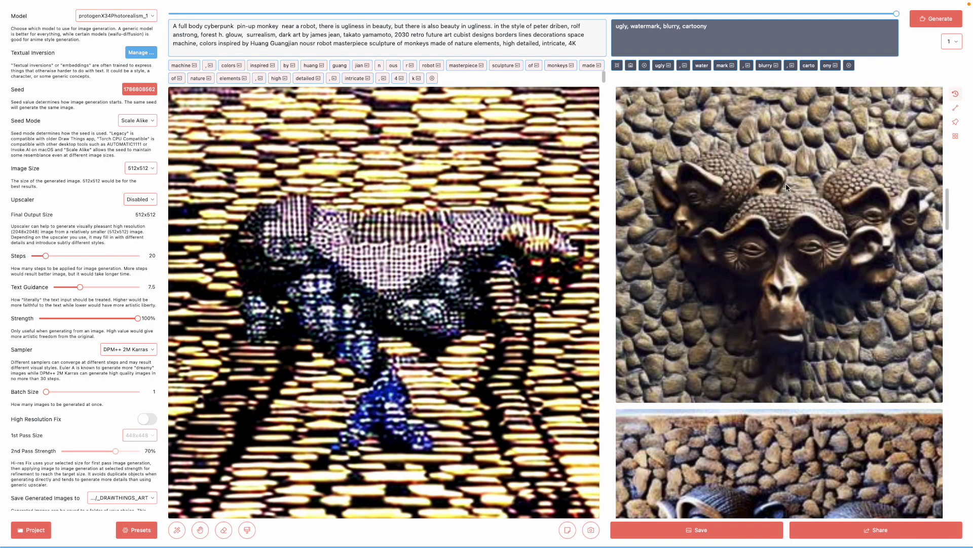
pyautogui.scroll(10, 799, 250)
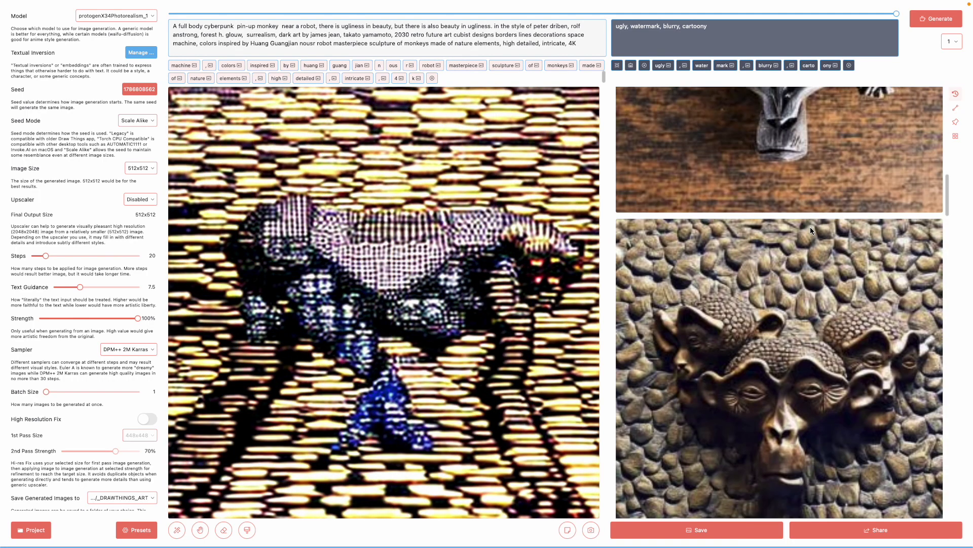
pyautogui.moveTo(942, 174); pyautogui.dragTo(955, 111)
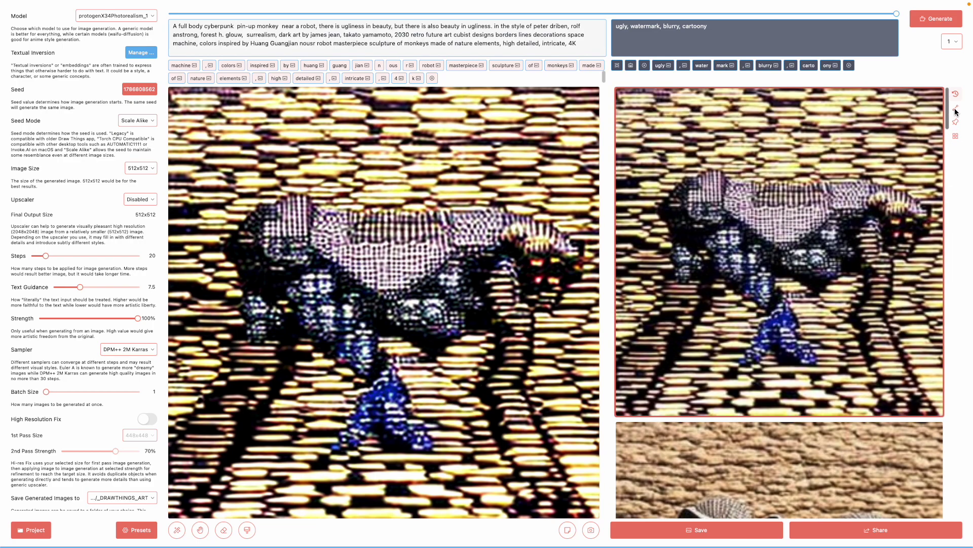
pyautogui.scroll(-6, 864, 212)
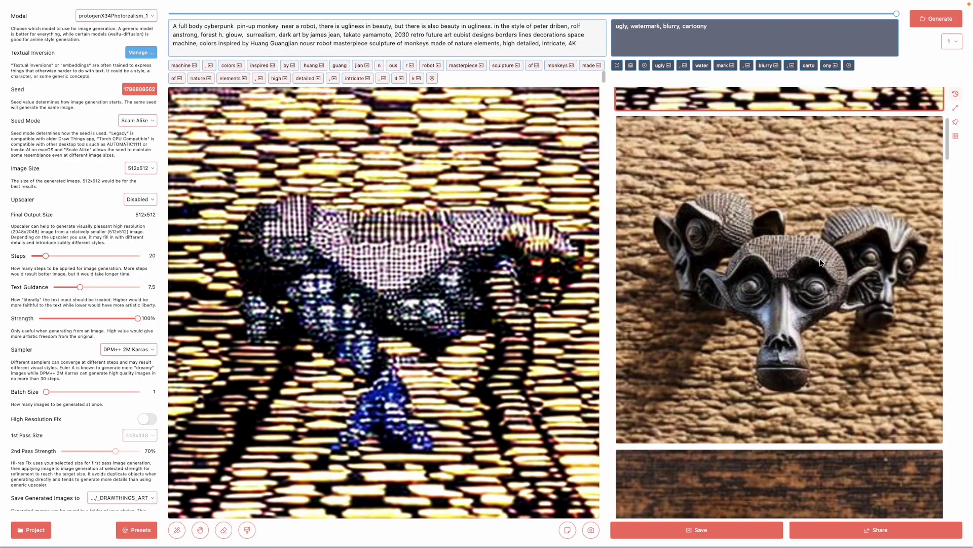
pyautogui.click(813, 276)
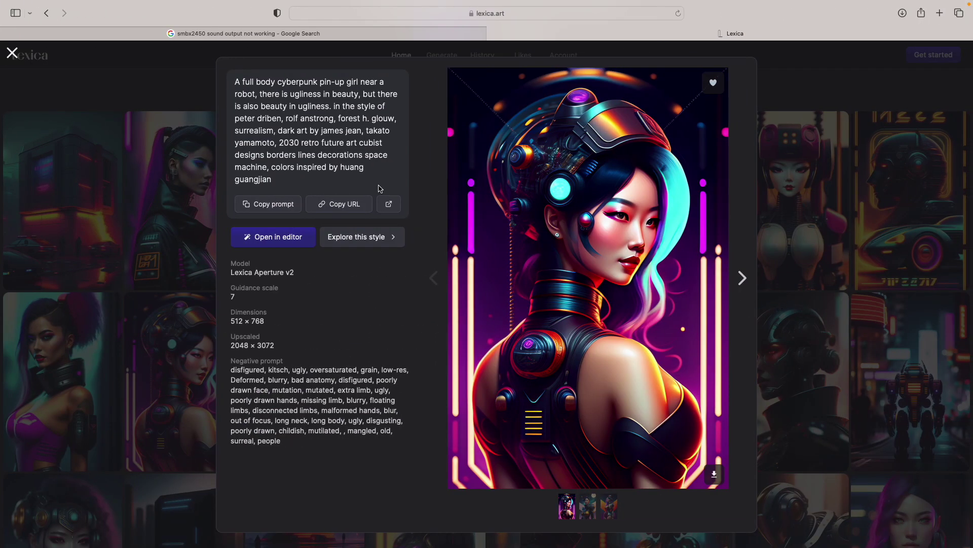
# Copy the 'portrait of a robot' prompt from Lexica and return to Draw Things.
pyautogui.click(785, 282)
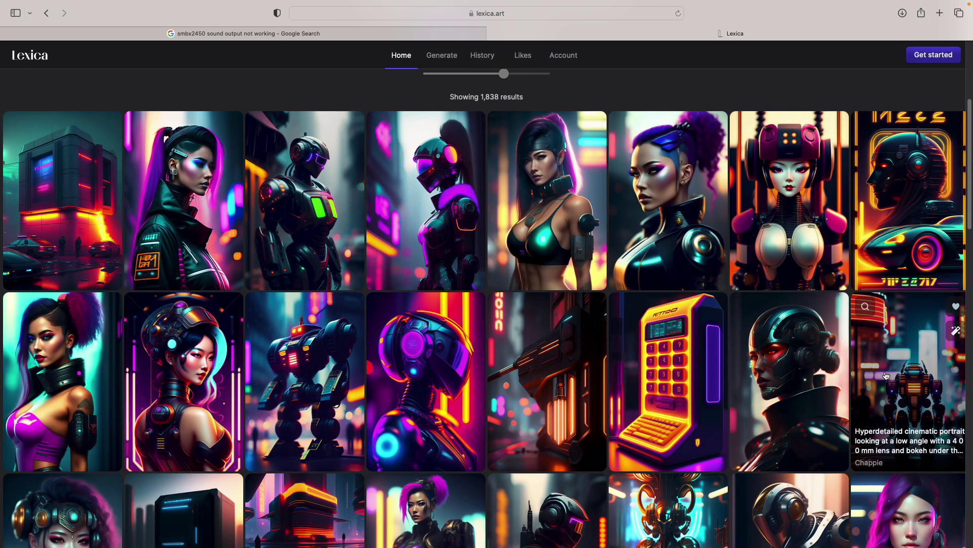
pyautogui.click(791, 375)
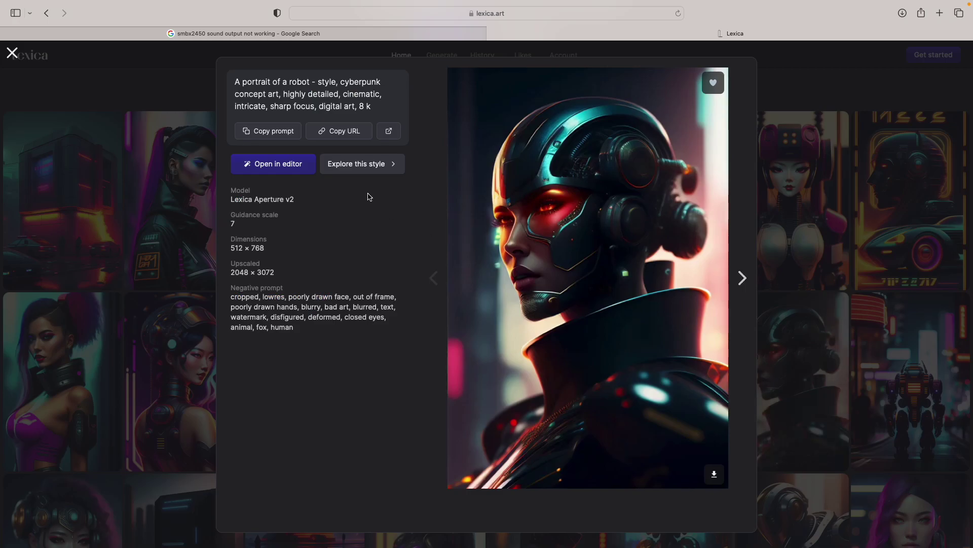
pyautogui.click(289, 131)
pyautogui.hotkey('ctrl', 'Left')
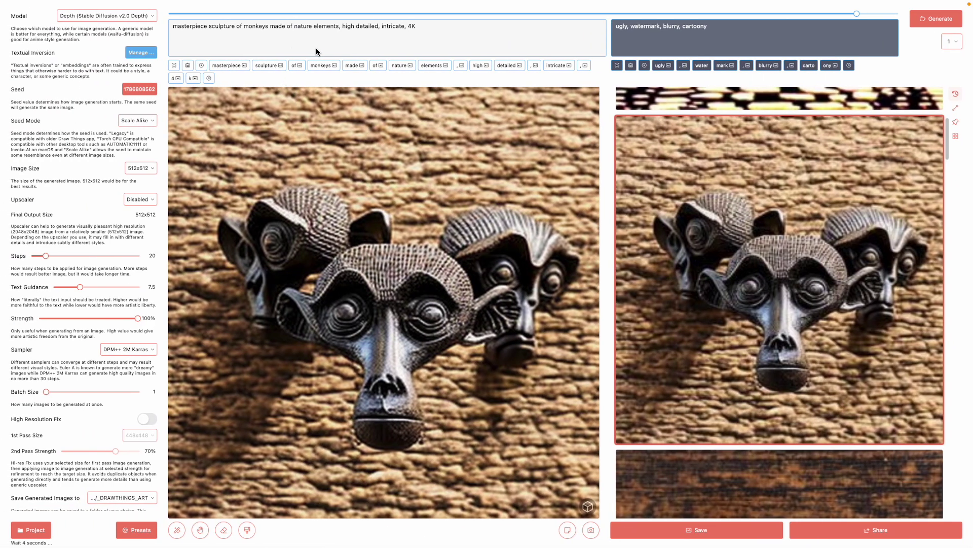
# Replace the prompt with the robot portrait prompt and switch the model to protogenX34Photorealism_1.
pyautogui.press('super+a')
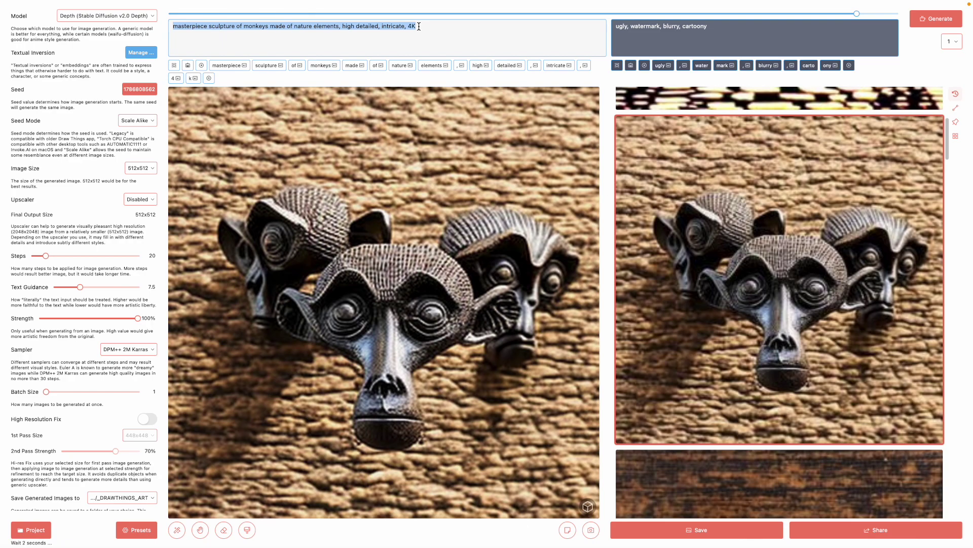
pyautogui.press('super+v')
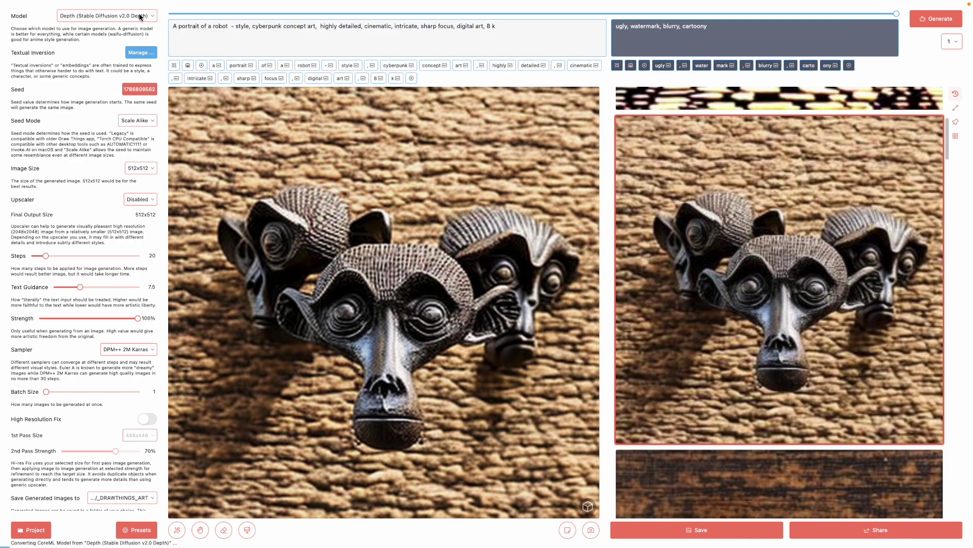
pyautogui.click(141, 16)
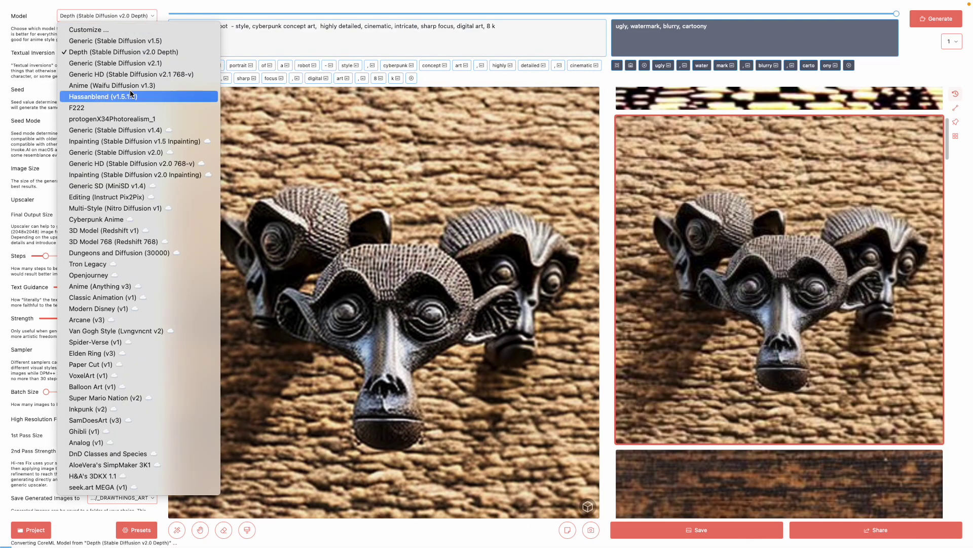
pyautogui.click(132, 120)
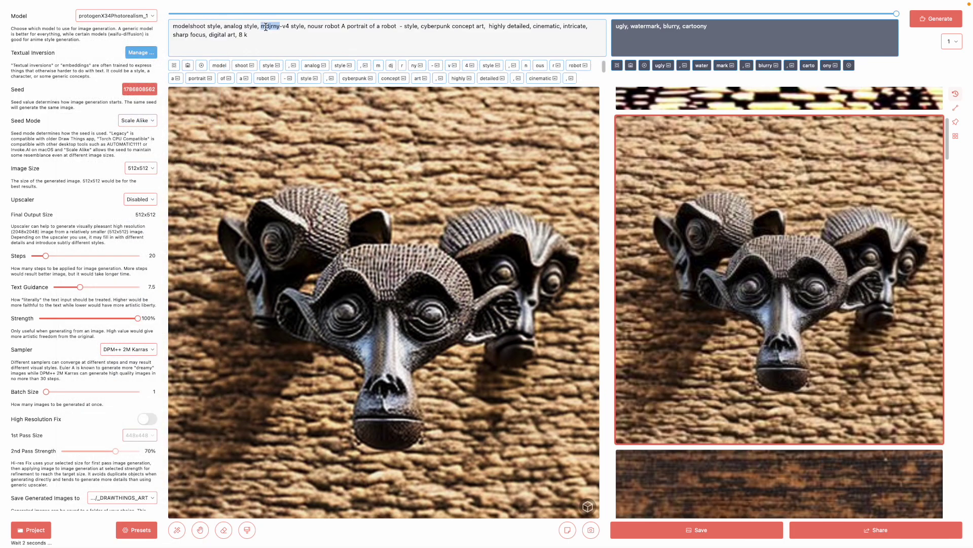
# Append ', monkey heads' to the end of the prompt.
pyautogui.click(327, 49)
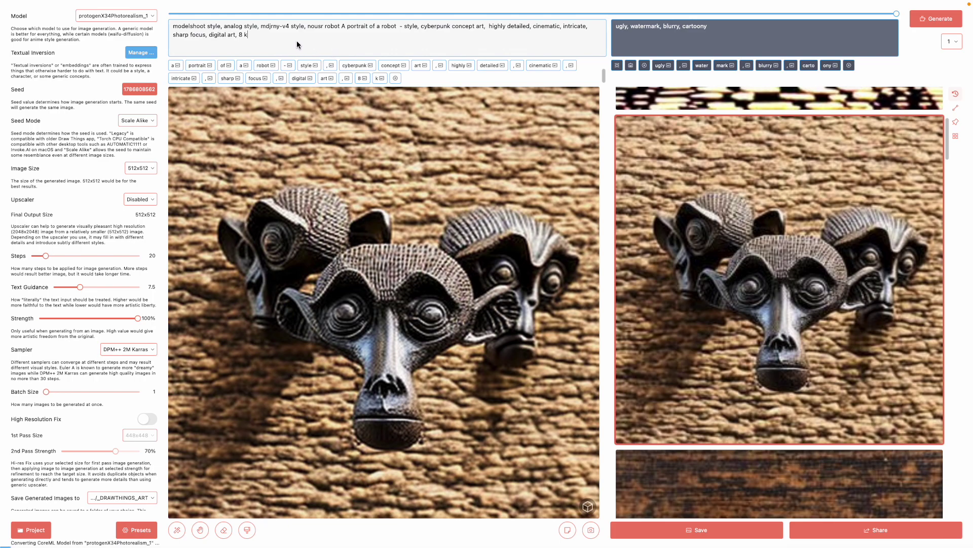
pyautogui.write(', monkey heads')
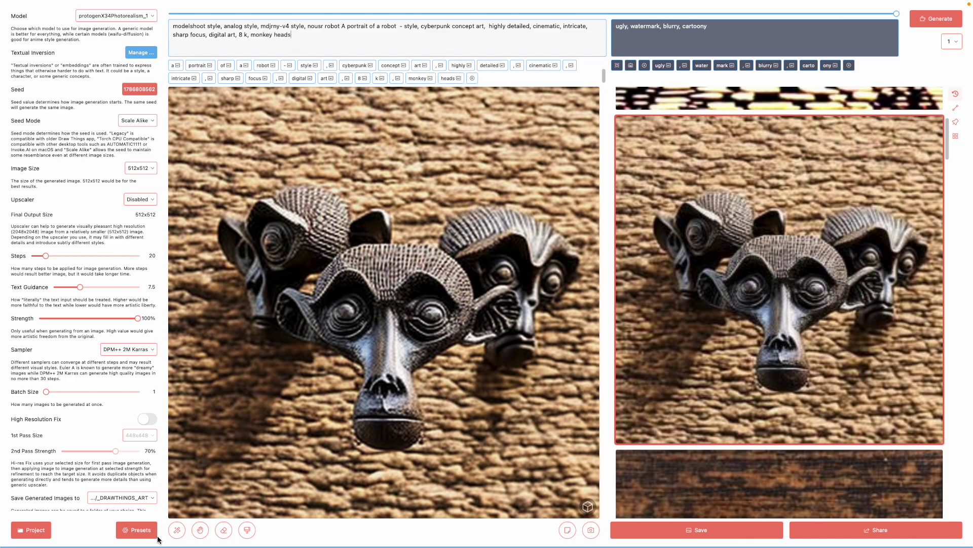
pyautogui.click(141, 530)
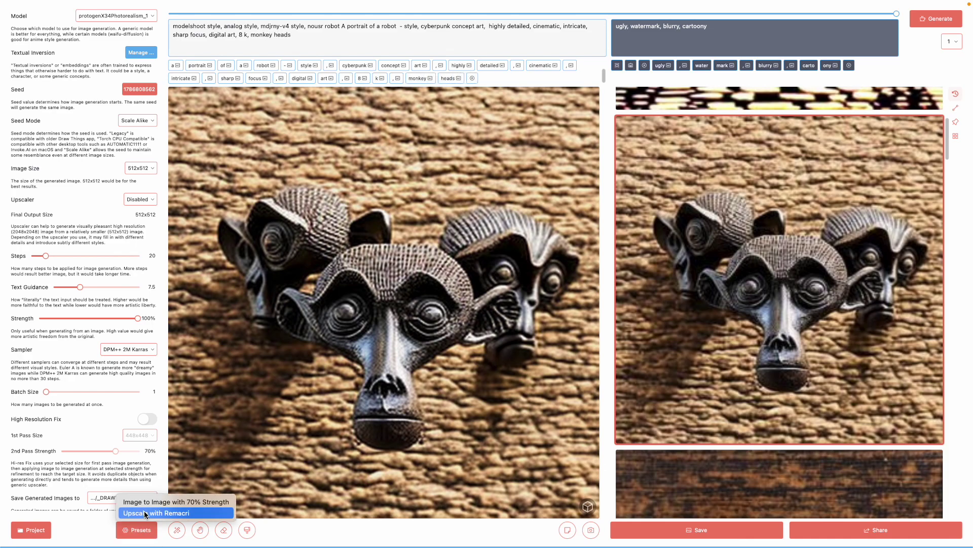
# Apply the Image to Image preset with 70% Strength and browse the generation history.
pyautogui.click(163, 500)
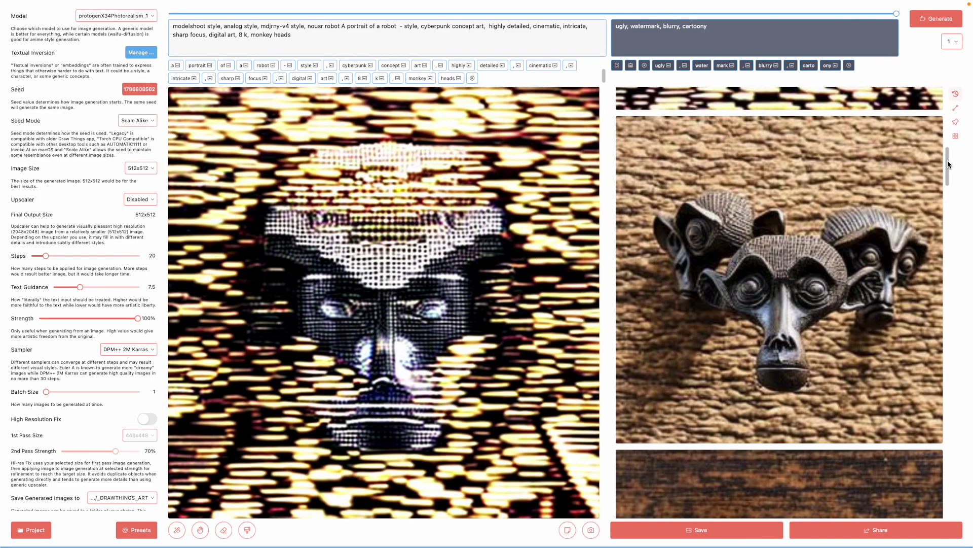
pyautogui.moveTo(949, 164); pyautogui.dragTo(946, 95)
pyautogui.scroll(-3, 827, 209)
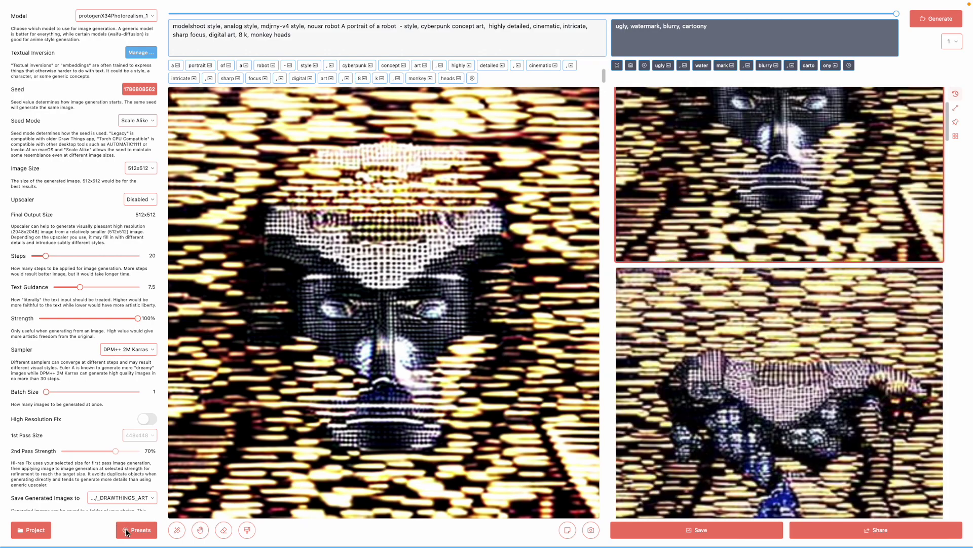
pyautogui.scroll(-2, 64, 475)
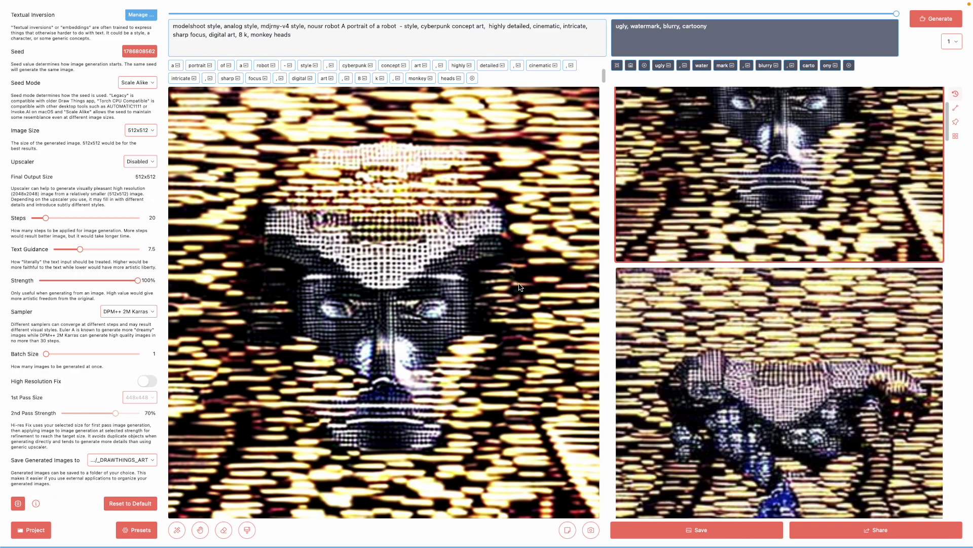
pyautogui.scroll(2, 779, 231)
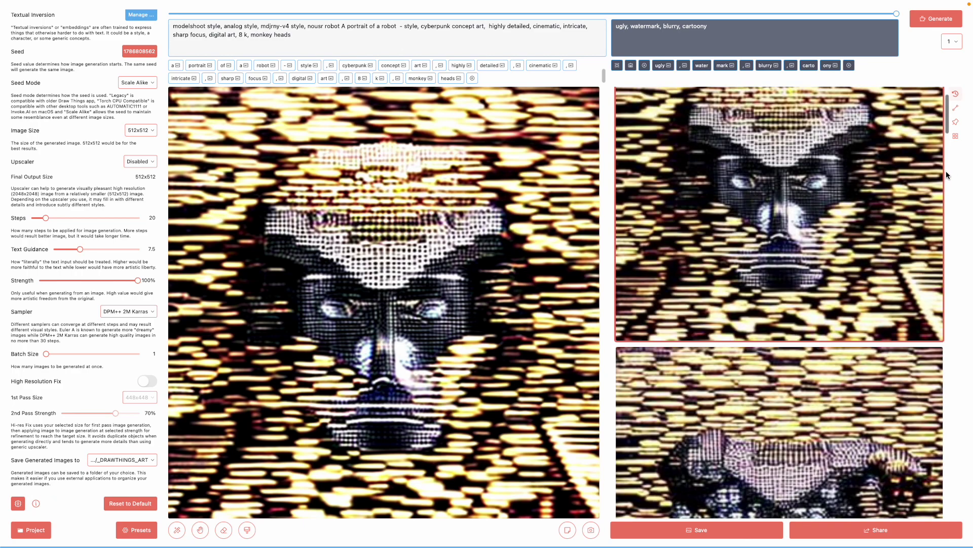
pyautogui.scroll(-2, 946, 173)
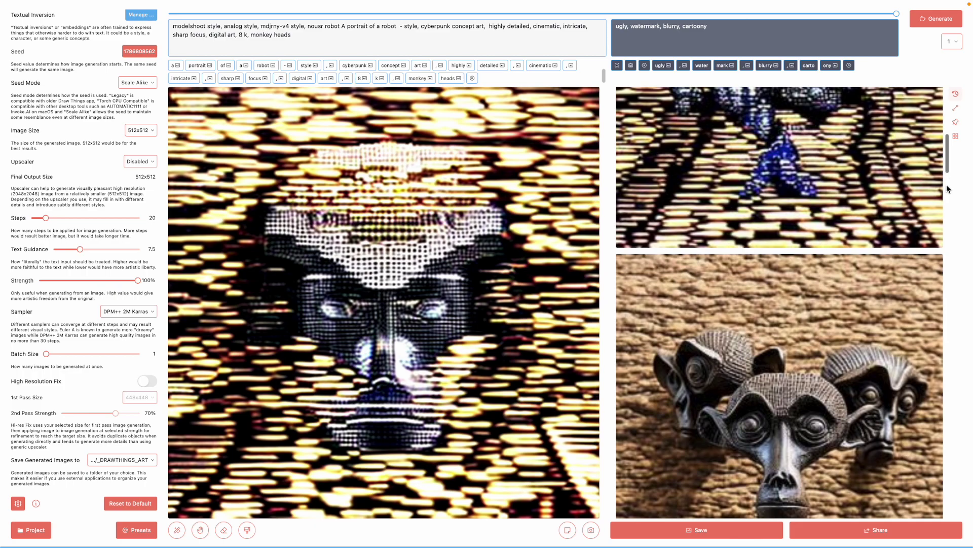
# Load the stone-wall monkey sculpture from history and paste the robot portrait phrase into its prompt.
pyautogui.click(947, 185)
pyautogui.moveTo(952, 215); pyautogui.dragTo(954, 269)
pyautogui.click(806, 218)
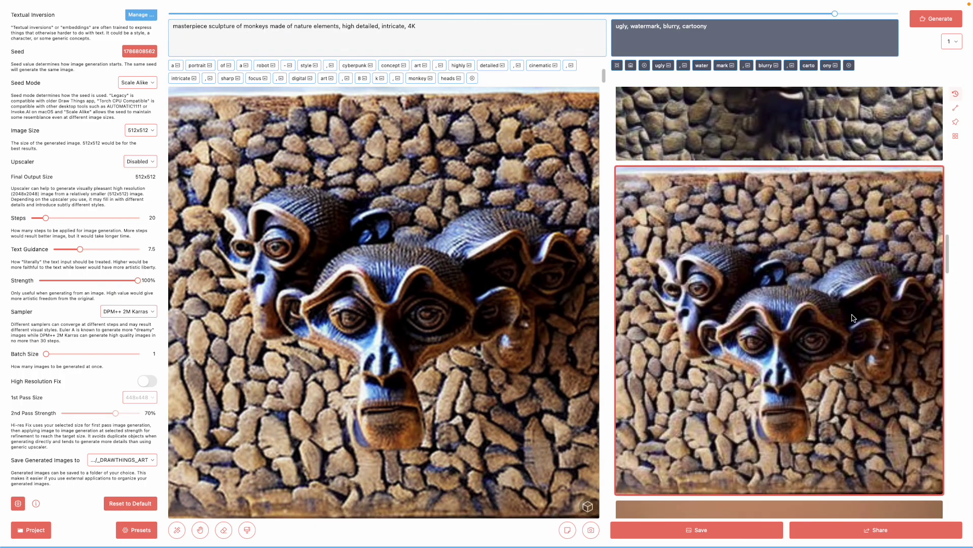
pyautogui.scroll(1, 806, 218)
pyautogui.click(805, 215)
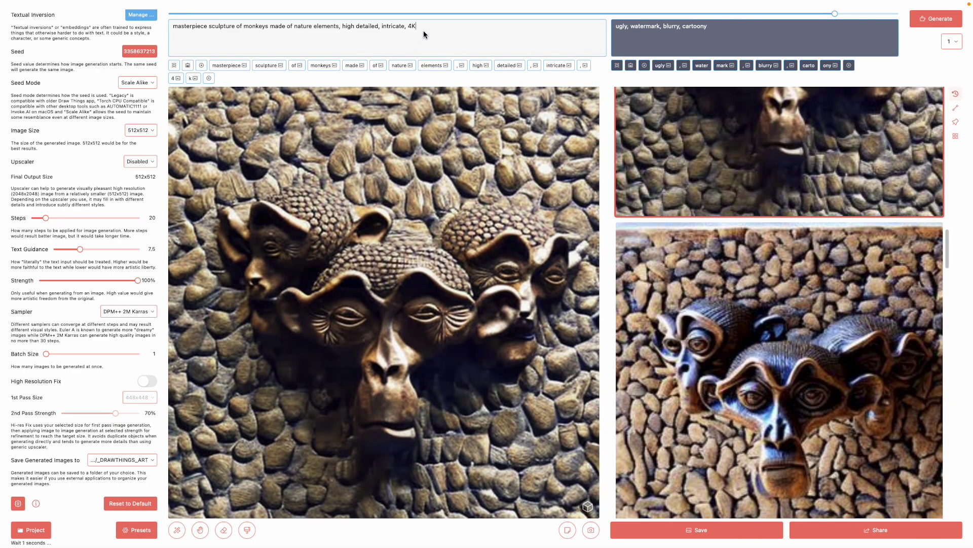
pyautogui.press('super+v')
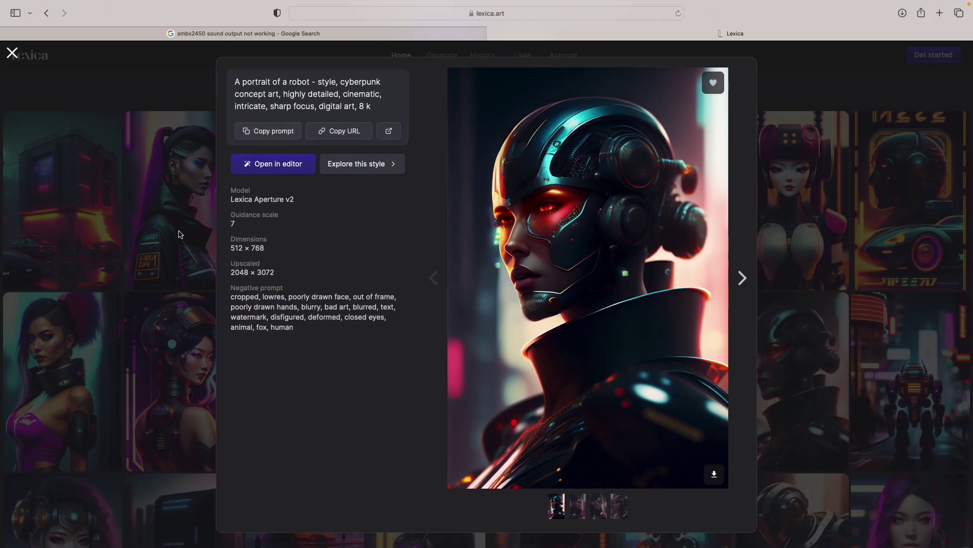
# View the cyberpunk pin-up girl and Vintage poster medium shot 1820 image details in Lexica.
pyautogui.click(180, 234)
pyautogui.click(476, 366)
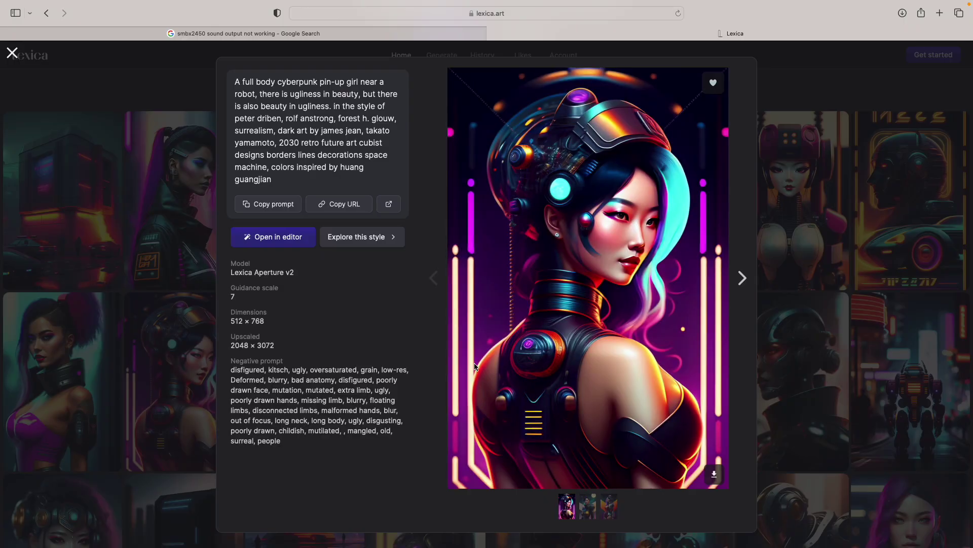
pyautogui.click(156, 303)
pyautogui.scroll(-5, 284, 253)
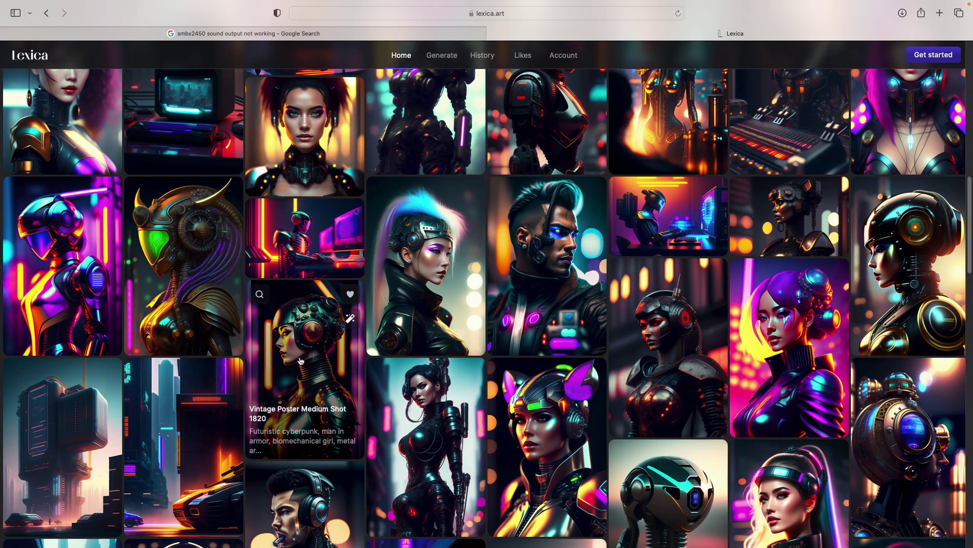
pyautogui.click(283, 355)
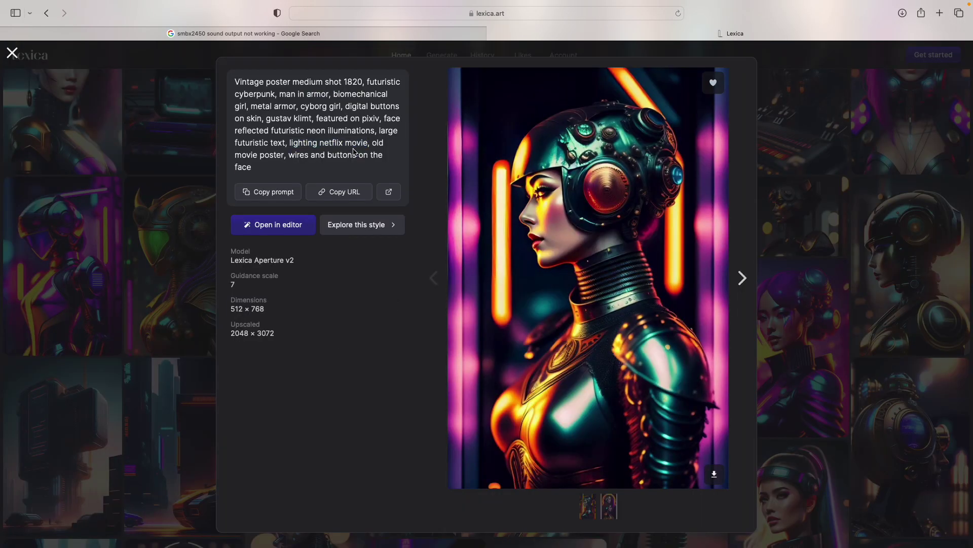
pyautogui.click(805, 267)
# Open the red-haired Cyberpunk robot image and select 'Cyberpunk robot' in its prompt.
pyautogui.scroll(-5, 462, 423)
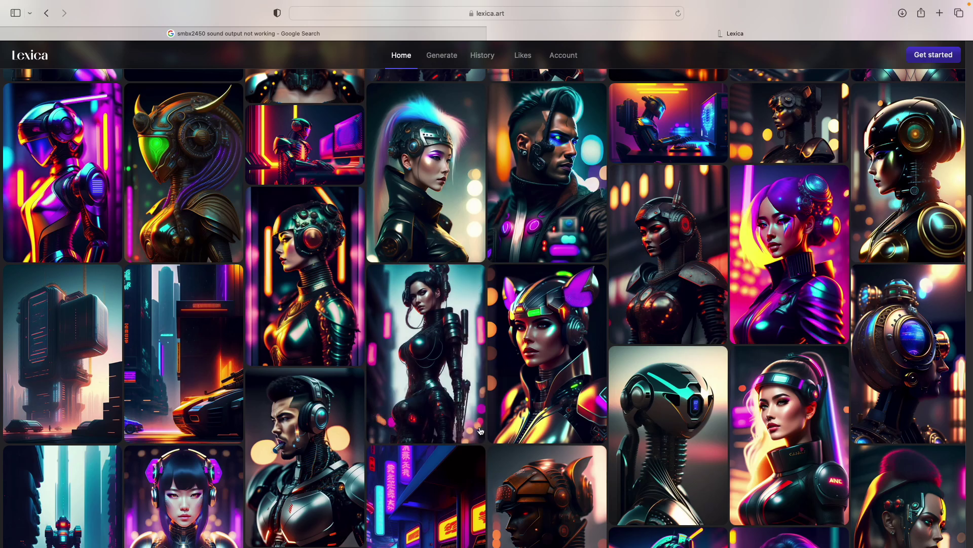
pyautogui.scroll(-3, 632, 442)
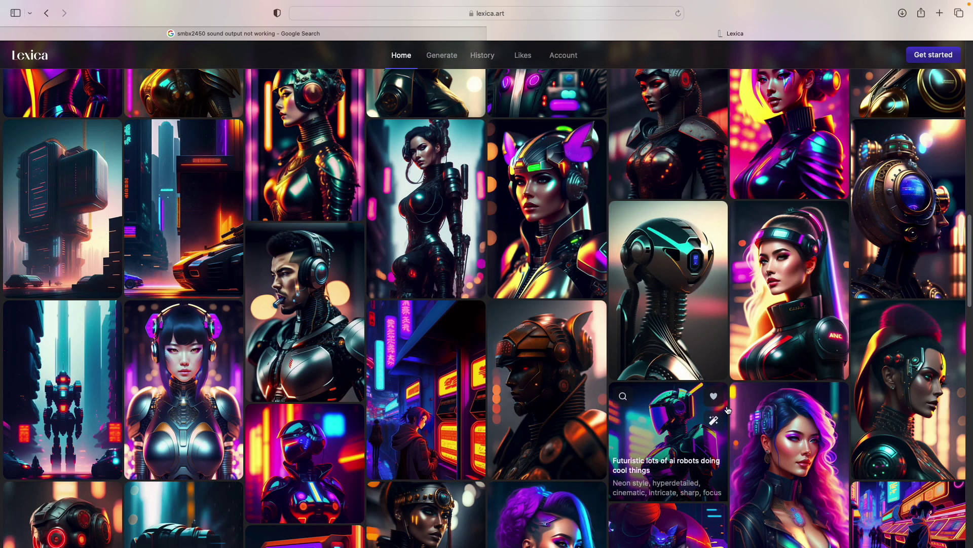
pyautogui.click(884, 383)
pyautogui.moveTo(297, 91); pyautogui.dragTo(235, 85)
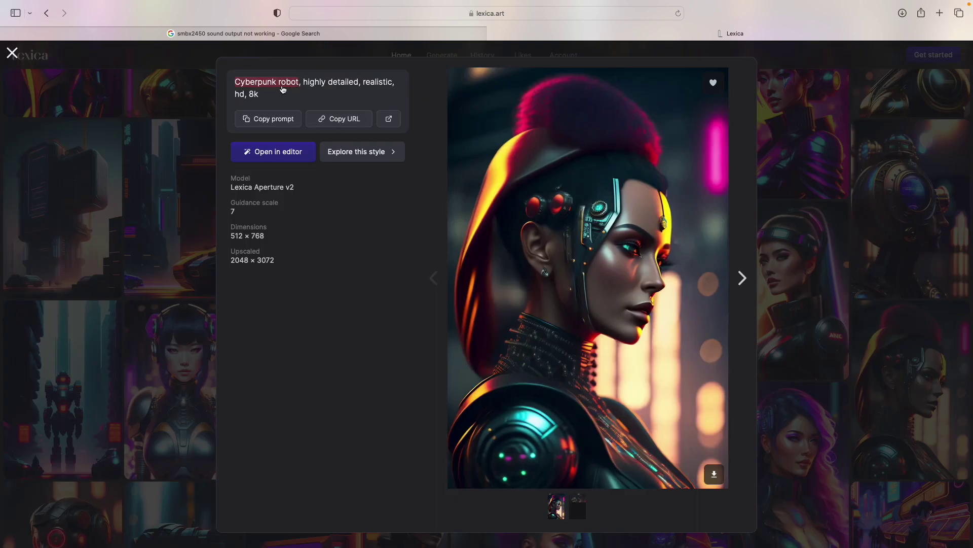
pyautogui.press('Escape')
pyautogui.scroll(-5, 343, 217)
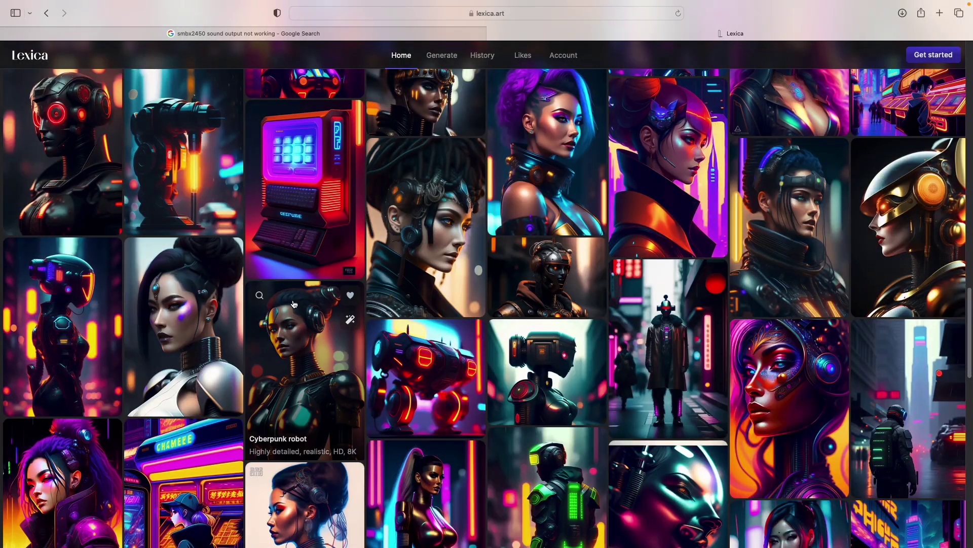
pyautogui.scroll(10, 971, 295)
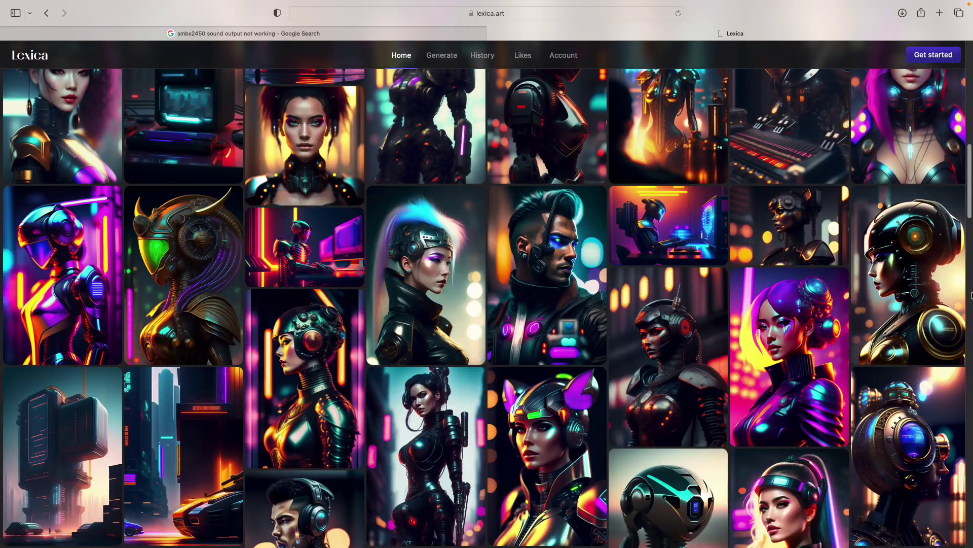
pyautogui.scroll(10, 970, 215)
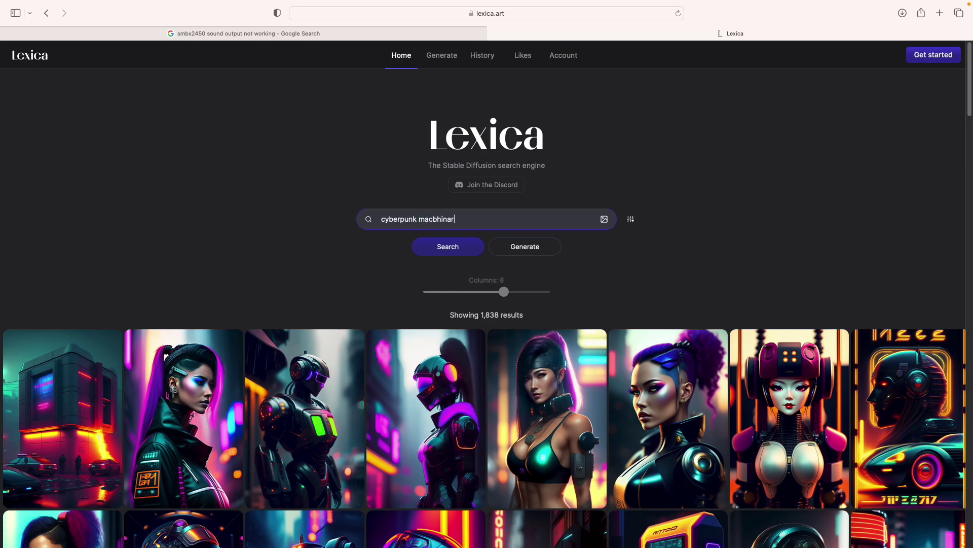
# Search the Lexica gallery for 'machine' and scroll through the results.
pyautogui.press('super+a')
pyautogui.write('mnachinar')
pyautogui.press('super+a')
pyautogui.write('machine')
pyautogui.press('Return')
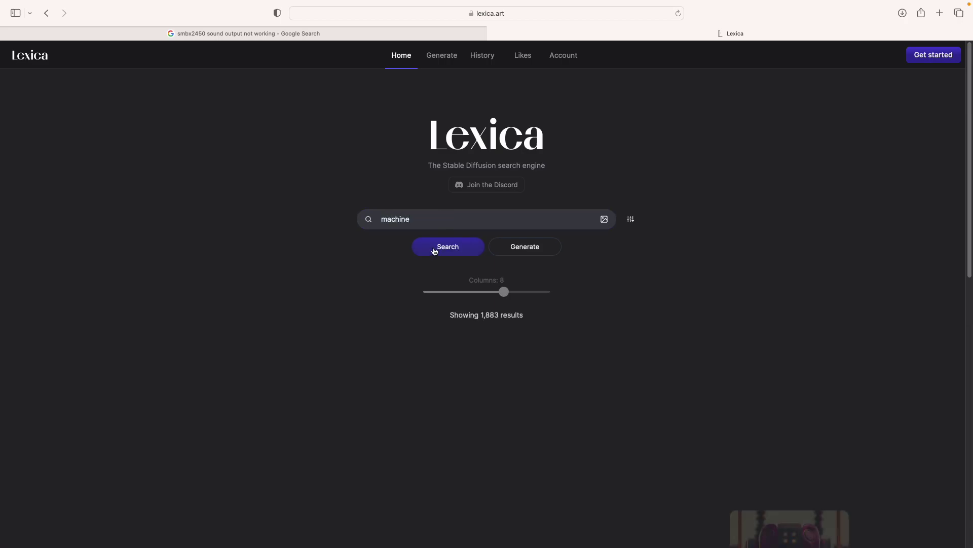
pyautogui.scroll(-5, 405, 307)
pyautogui.scroll(5, 442, 307)
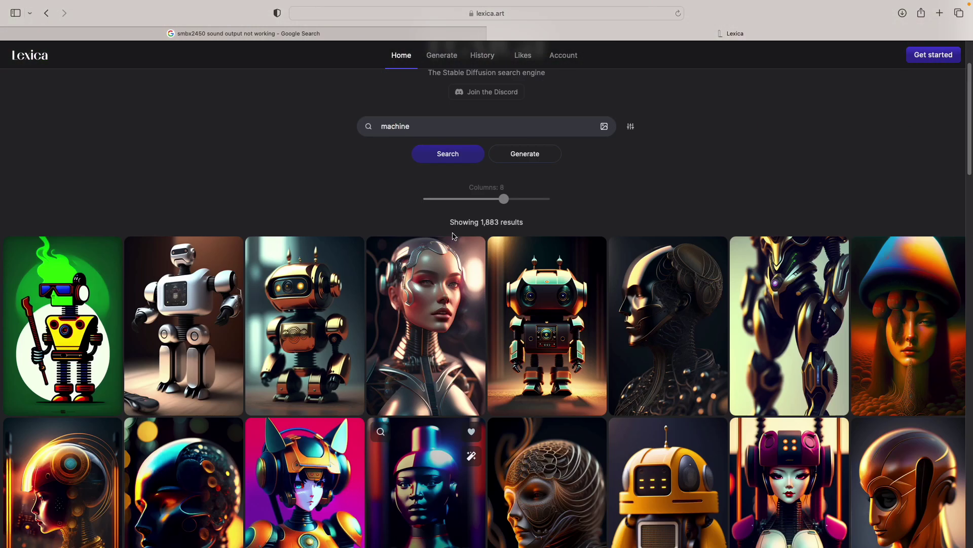
pyautogui.scroll(-10, 426, 324)
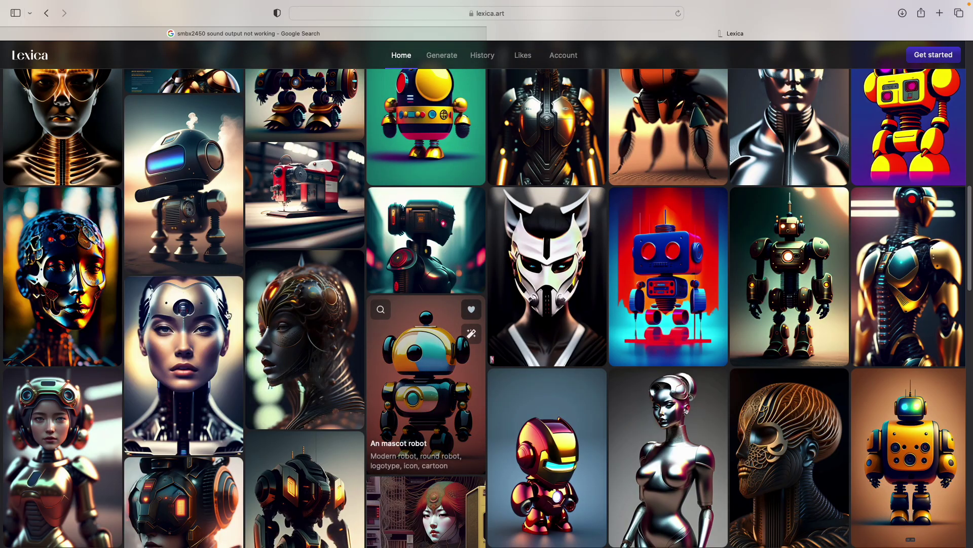
pyautogui.scroll(-1, 559, 408)
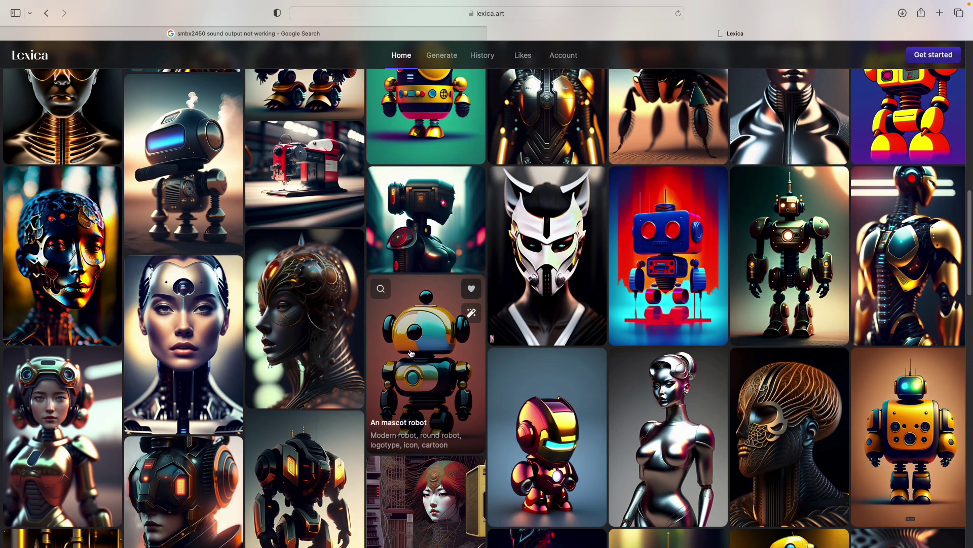
# Open a robot image's prompt in Lexica Generate and dismiss the sign-in popup.
pyautogui.click(350, 449)
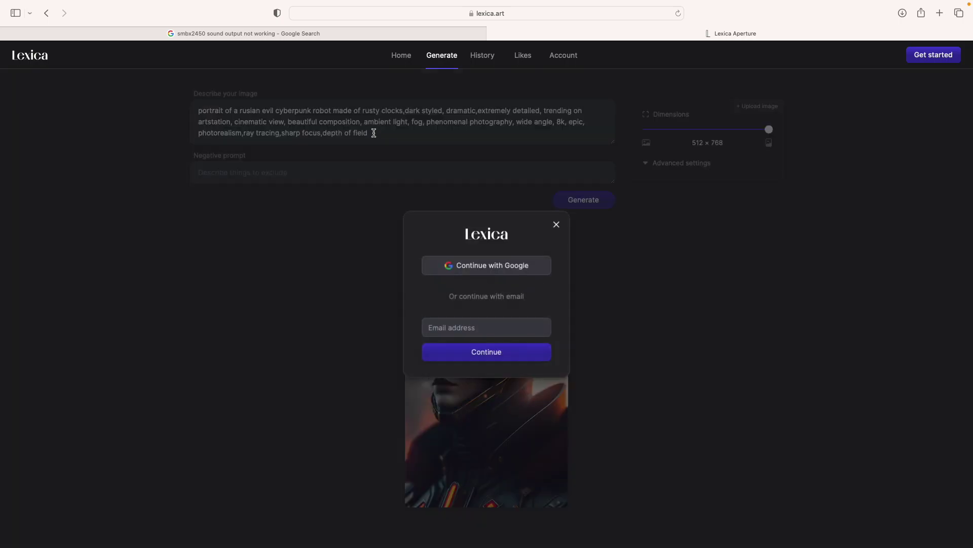
pyautogui.click(556, 224)
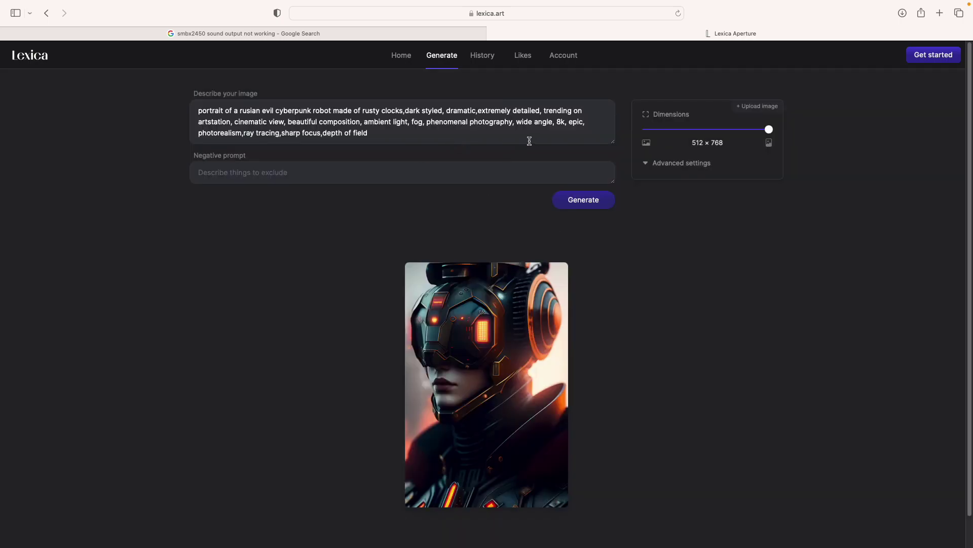
pyautogui.click(325, 127)
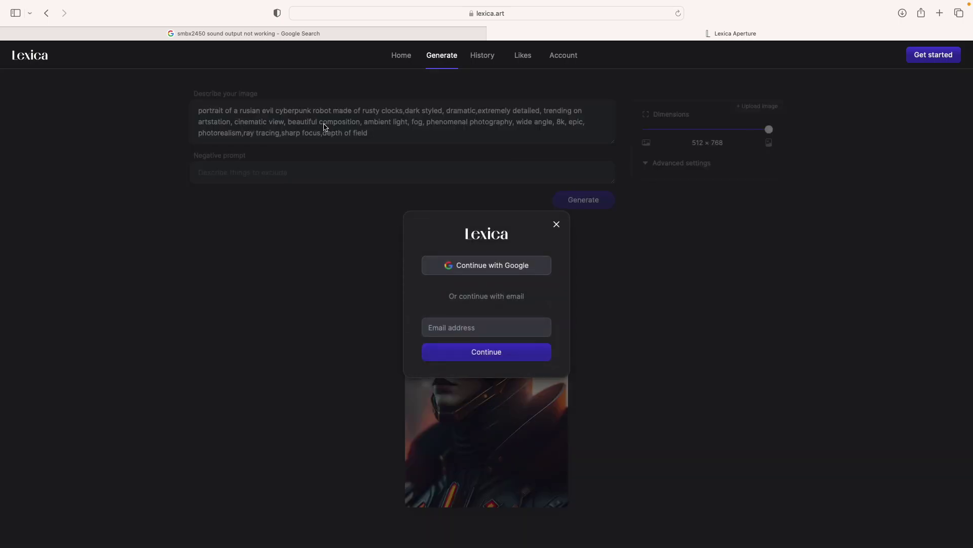
pyautogui.click(557, 224)
pyautogui.click(221, 110)
pyautogui.click(556, 225)
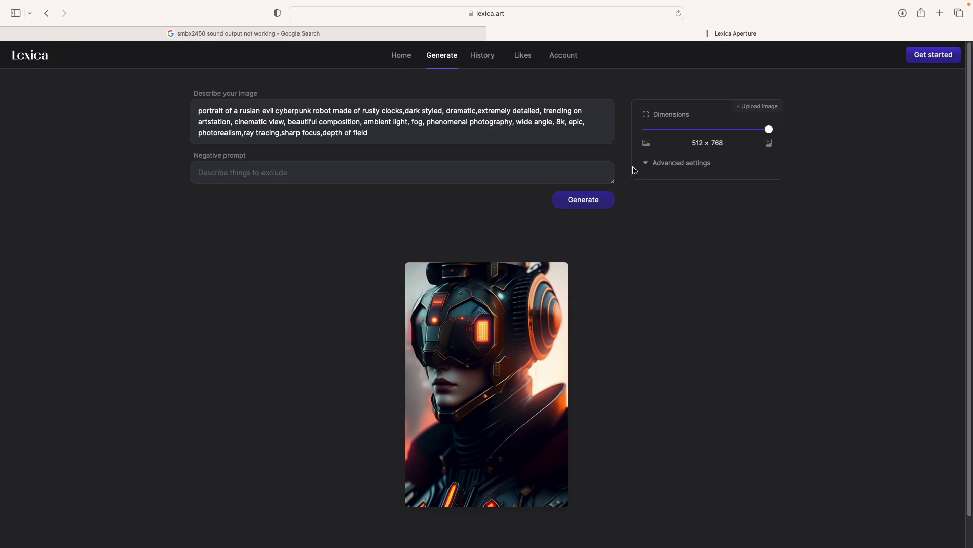
pyautogui.click(271, 172)
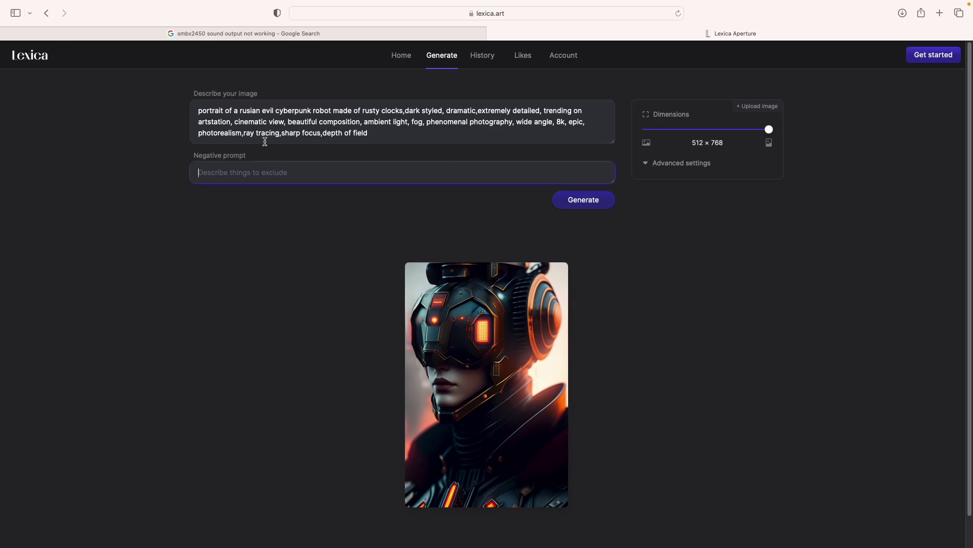
pyautogui.click(253, 125)
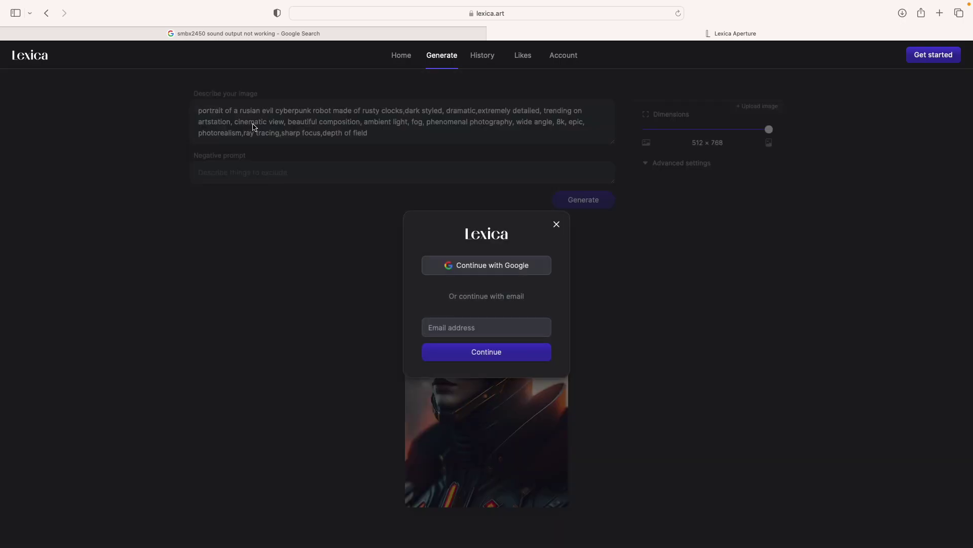
pyautogui.click(252, 121)
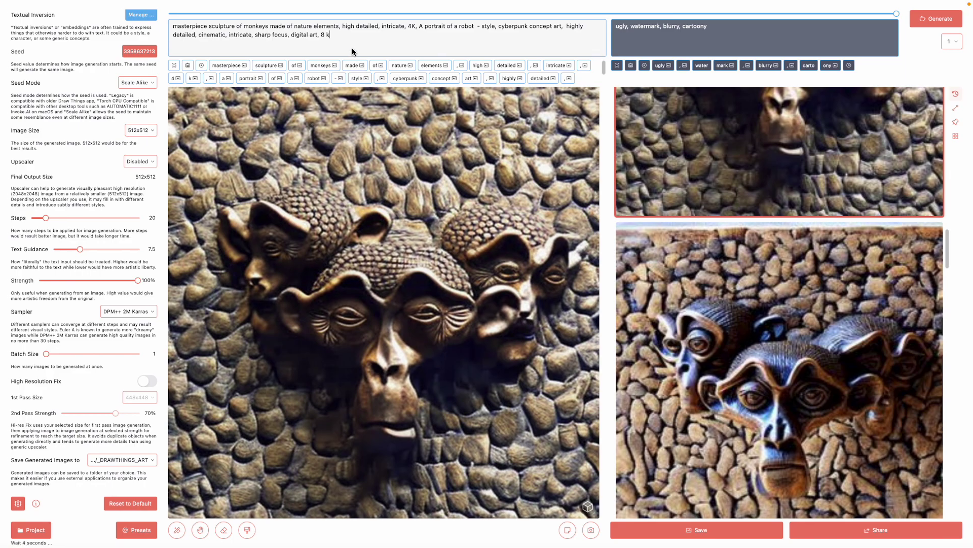
# Append ', rusty, dark styled' to the prompt after '8 k'.
pyautogui.write(', rusty,')
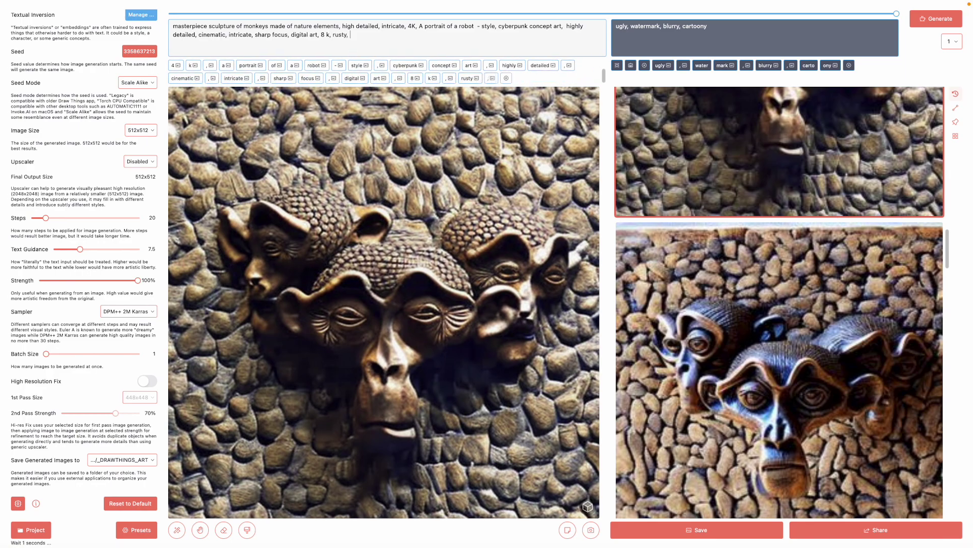
pyautogui.hotkey('ctrl', 'Right')
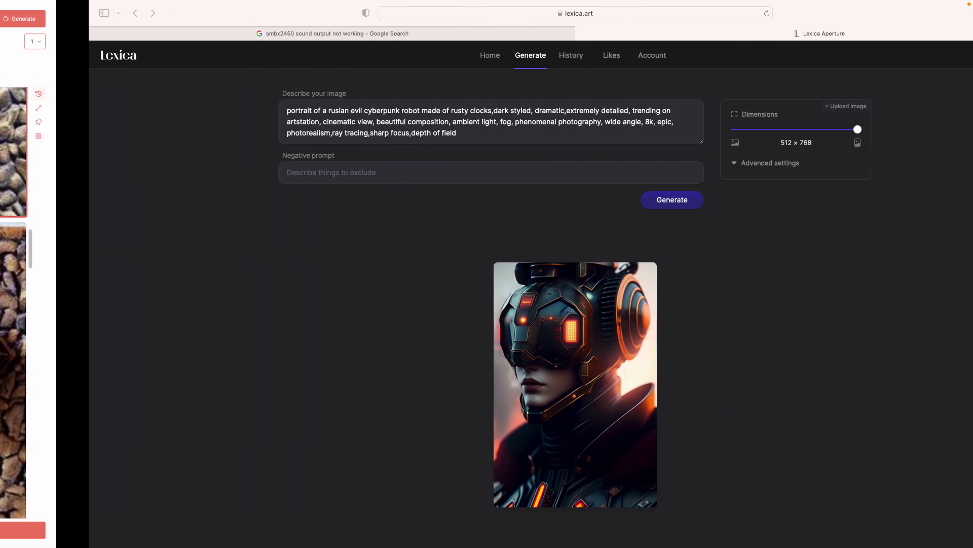
pyautogui.hotkey('ctrl', 'Left')
pyautogui.write(', da')
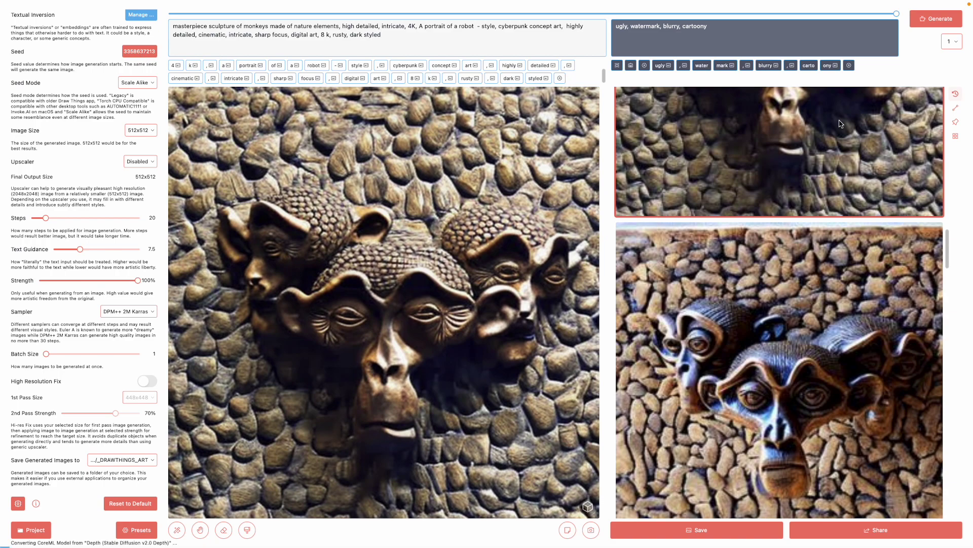
pyautogui.scroll(2, 643, 166)
pyautogui.scroll(2, 131, 62)
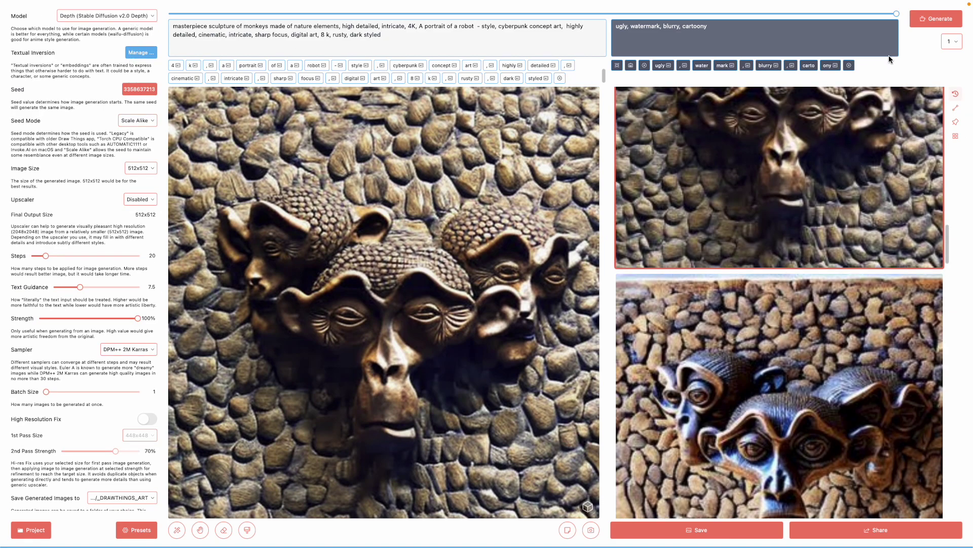
# Set the batch count to 10 and start generating the depth-guided batch.
pyautogui.click(952, 41)
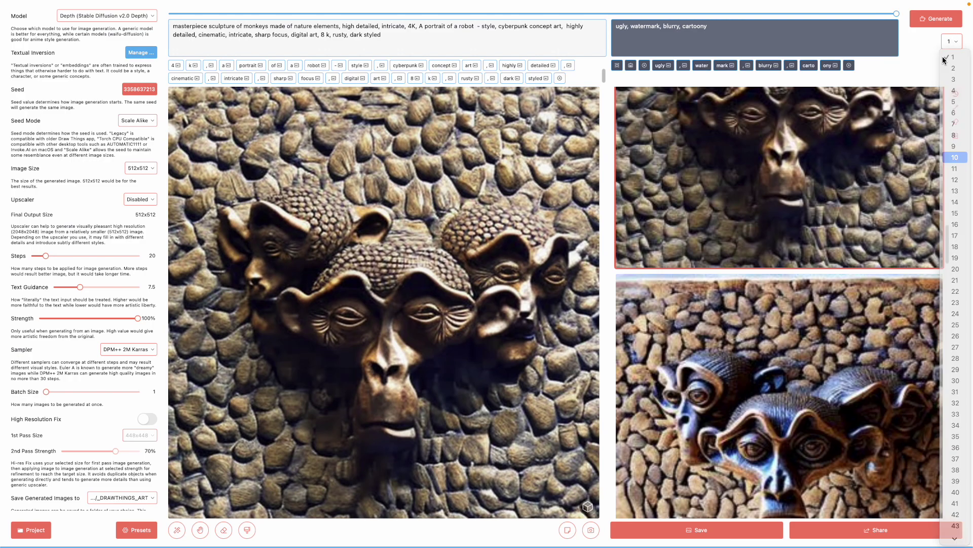
pyautogui.click(953, 156)
pyautogui.click(938, 21)
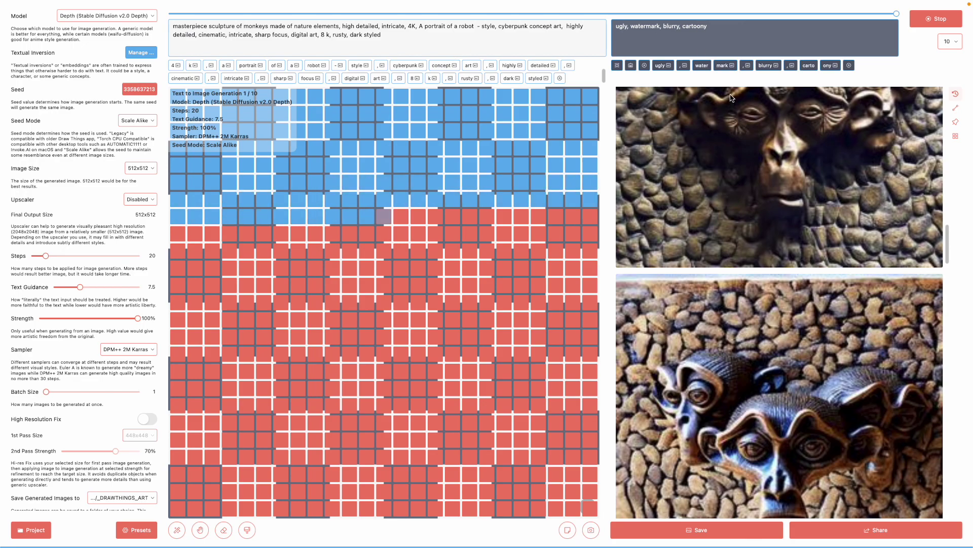
pyautogui.scroll(-2, 800, 303)
pyautogui.scroll(-10, 800, 303)
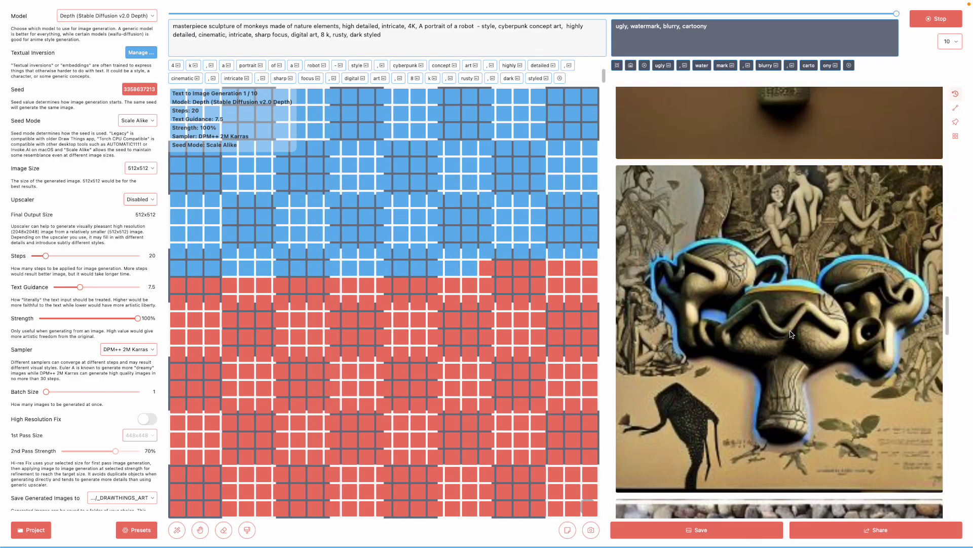
pyautogui.scroll(-5, 794, 338)
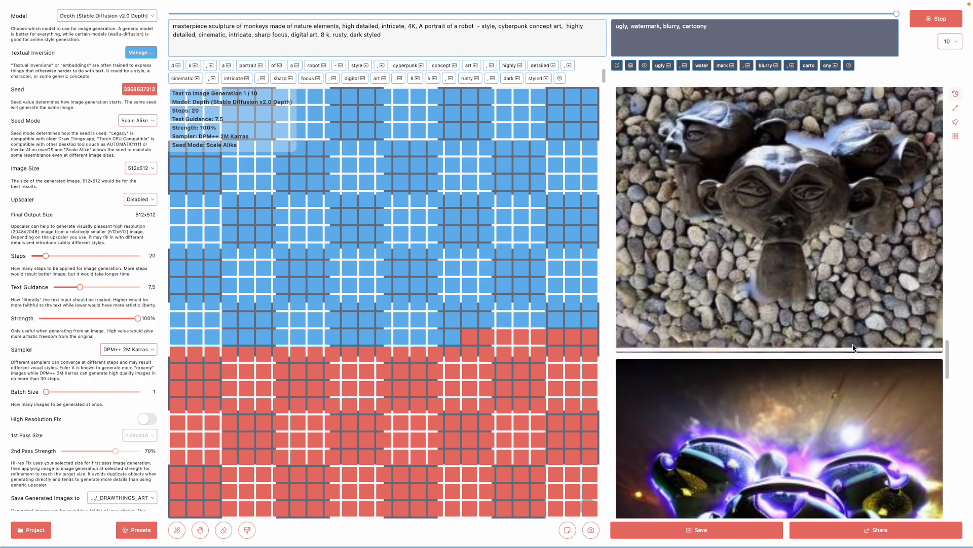
pyautogui.scroll(15, 949, 154)
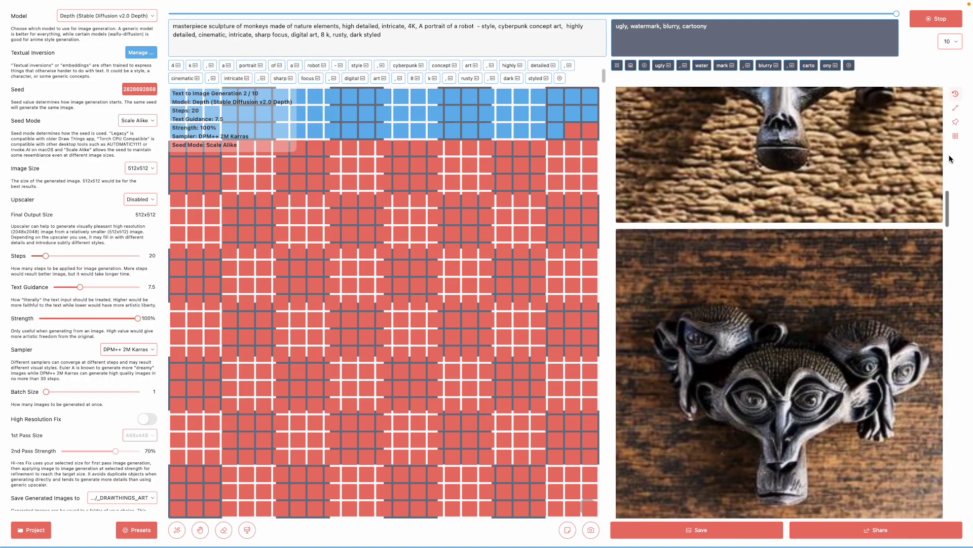
pyautogui.scroll(5, 949, 155)
# Check the new three-monkey images in the history, opening and closing the thumbnail grid.
pyautogui.moveTo(949, 161); pyautogui.dragTo(951, 87)
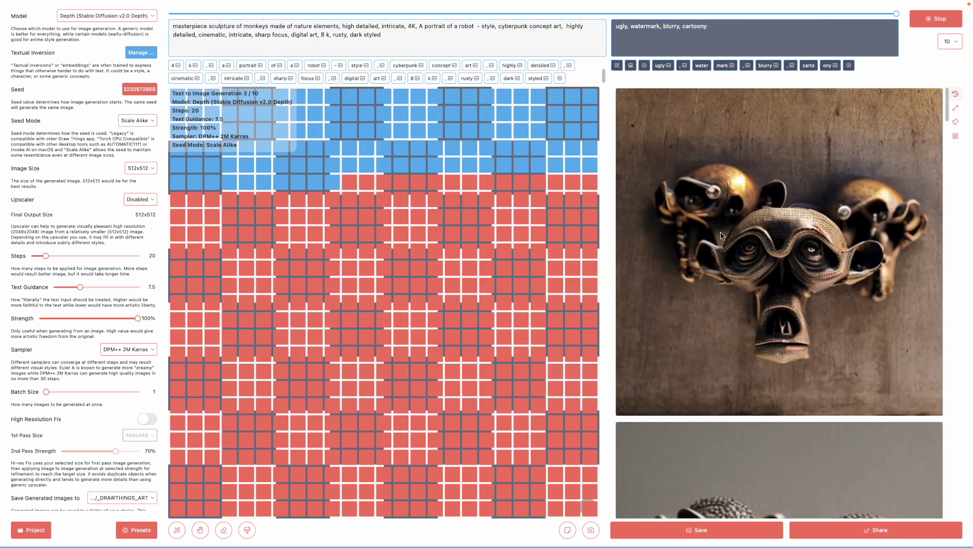
pyautogui.scroll(-10, 831, 297)
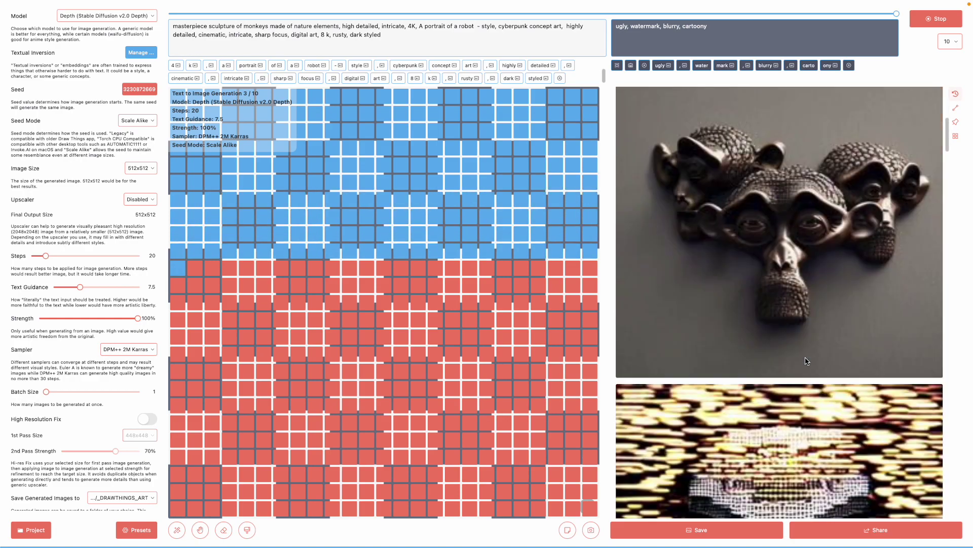
pyautogui.scroll(-10, 820, 359)
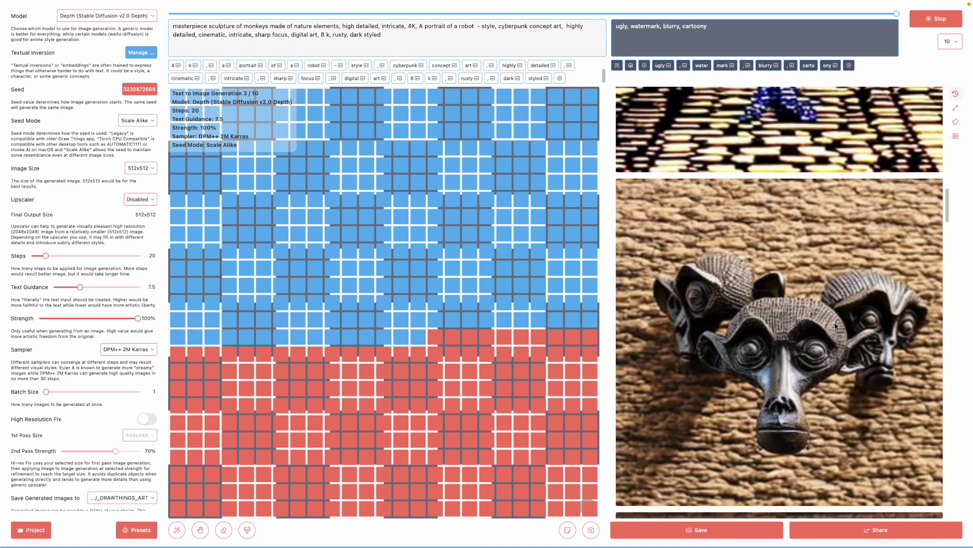
pyautogui.scroll(5, 811, 325)
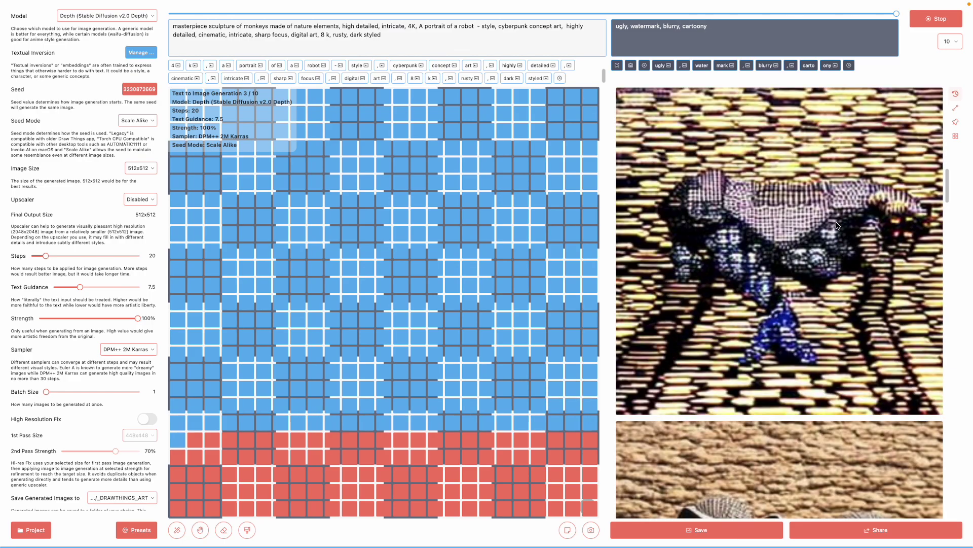
pyautogui.scroll(-5, 831, 212)
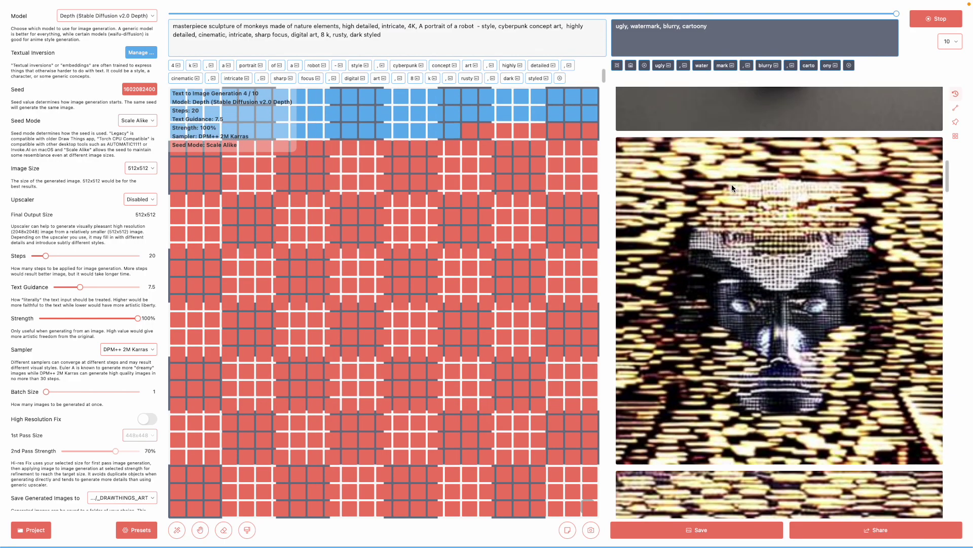
pyautogui.moveTo(945, 196); pyautogui.dragTo(956, 112)
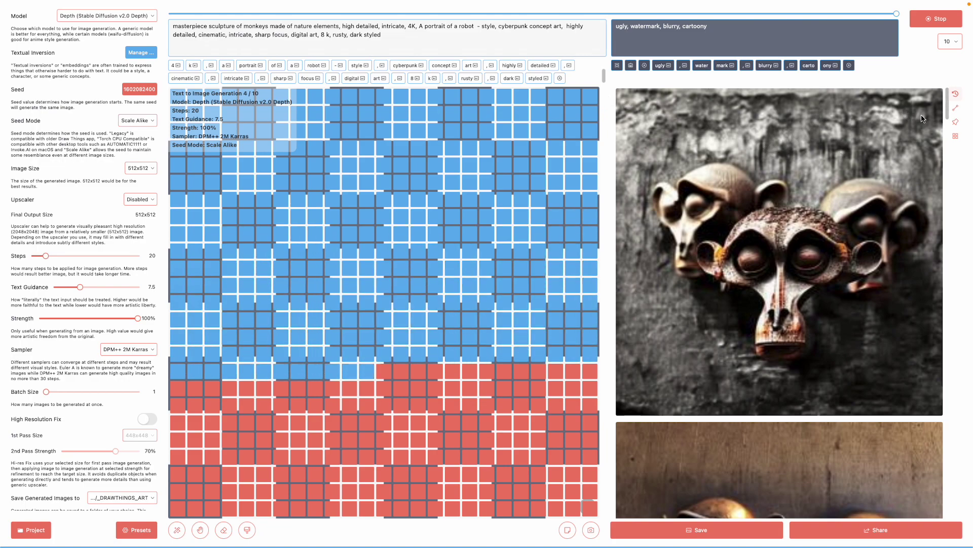
pyautogui.click(956, 137)
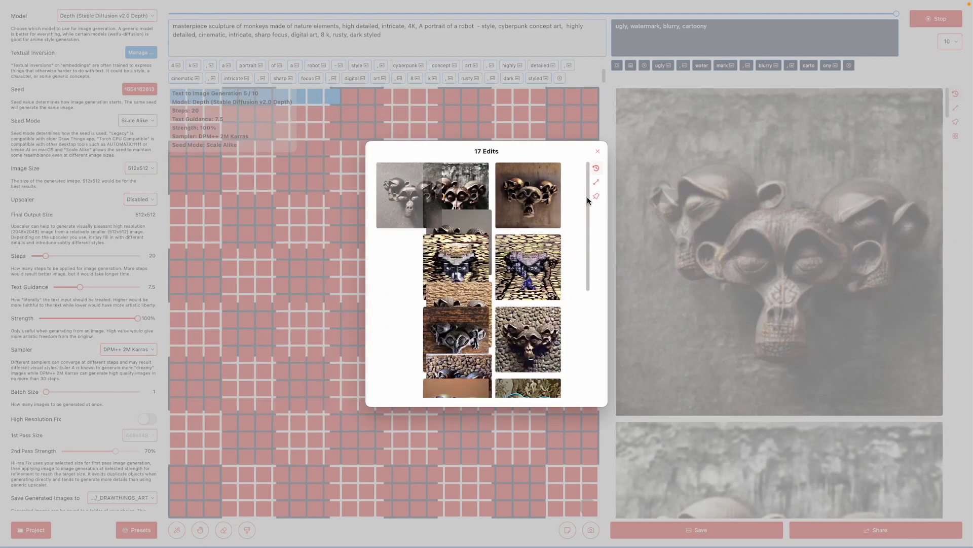
pyautogui.scroll(2, 547, 211)
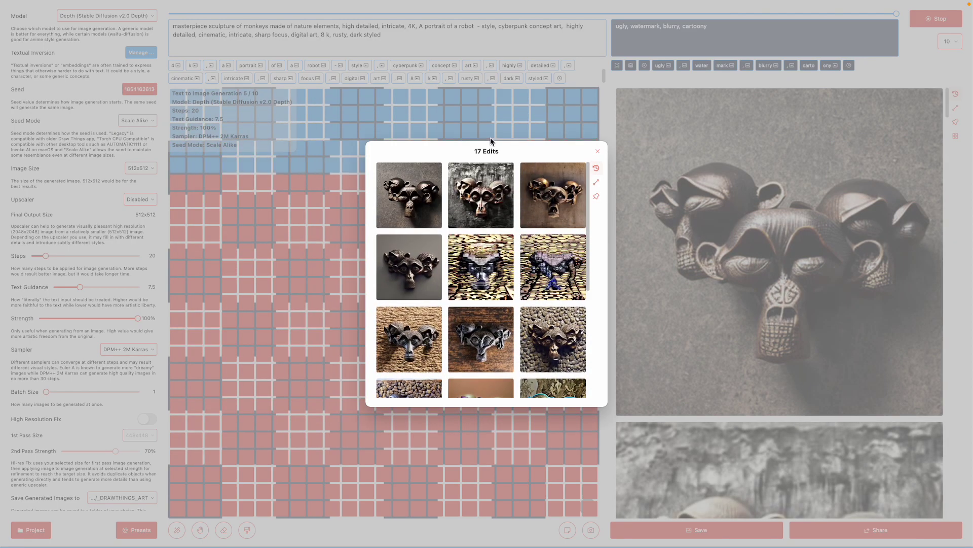
pyautogui.click(598, 151)
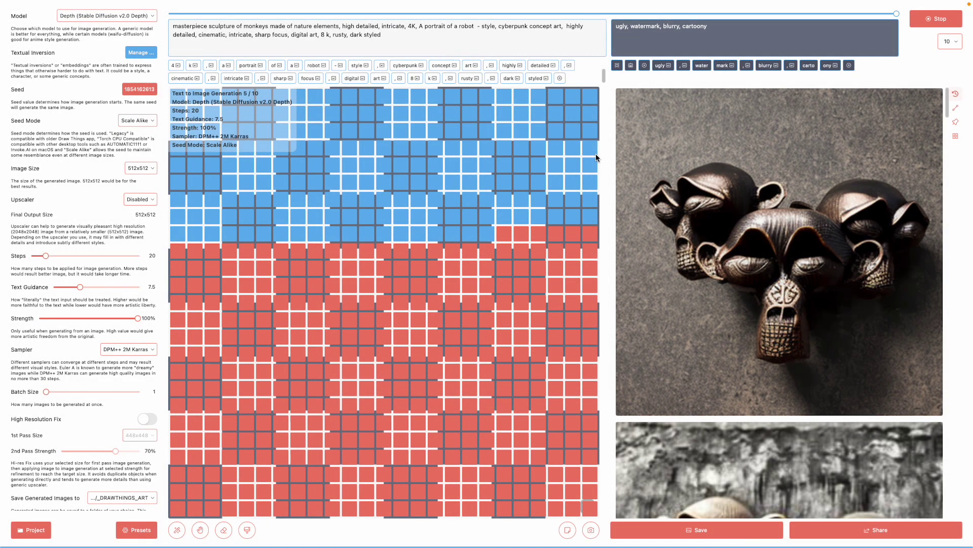
pyautogui.hotkey('ctrl', 'Right')
pyautogui.hotkey('ctrl', 'Left')
pyautogui.hotkey('ctrl', 'Left')
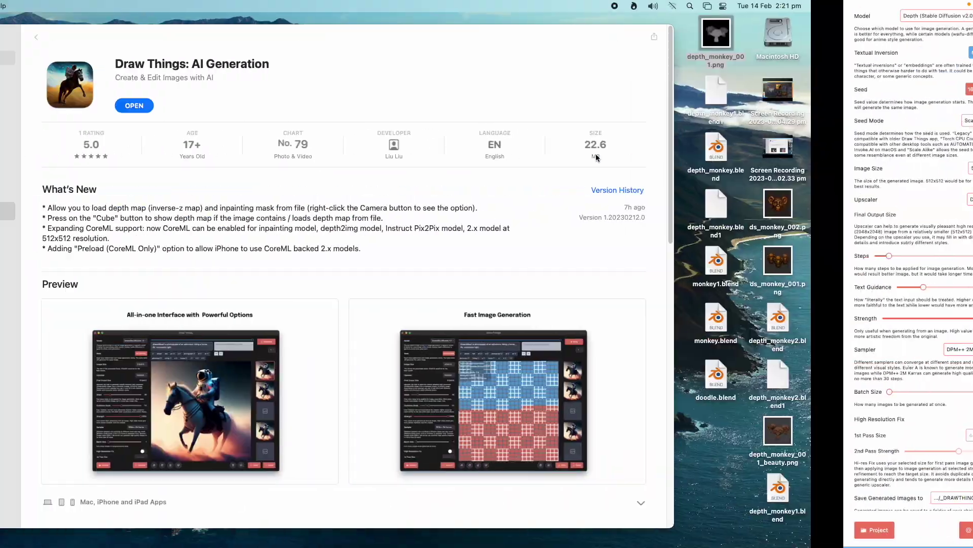
# Widen Blender's Render Result viewer and orbit the 3D view around the three monkeys.
pyautogui.hotkey('ctrl', 'Left')
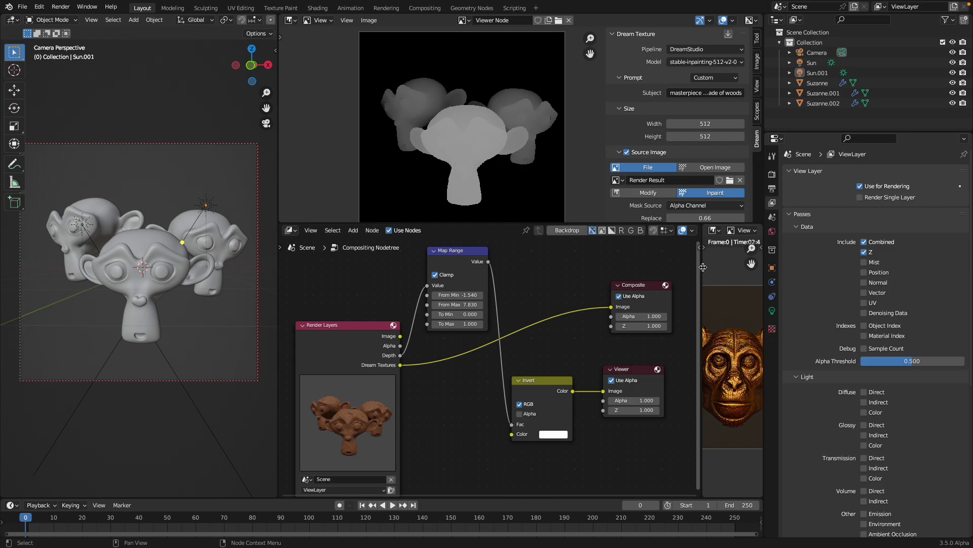
pyautogui.moveTo(703, 268); pyautogui.dragTo(506, 267)
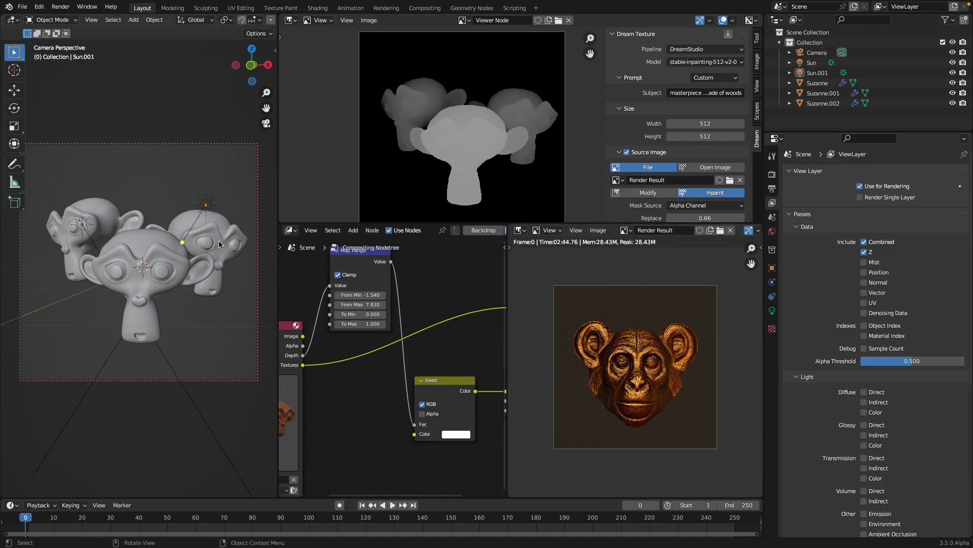
pyautogui.moveTo(185, 235); pyautogui.dragTo(163, 296)
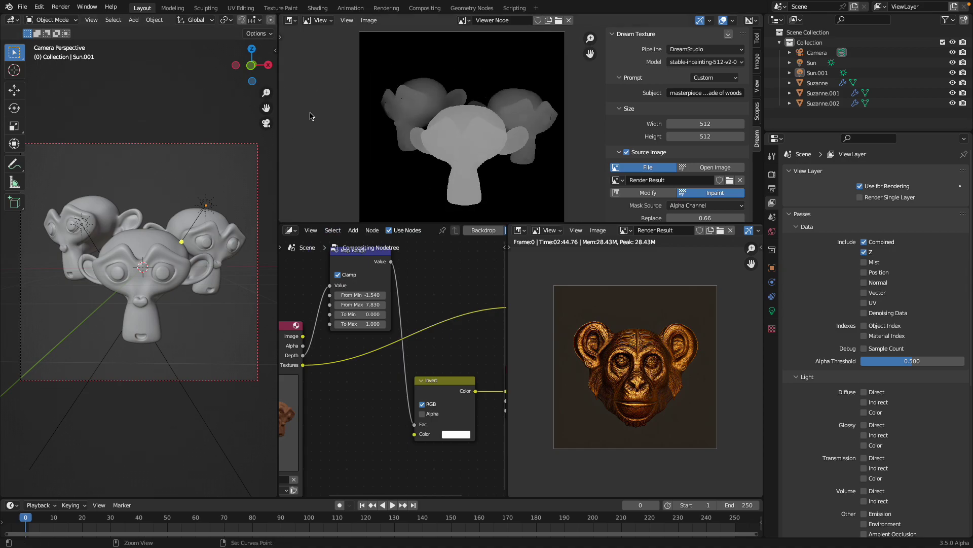
pyautogui.hotkey('ctrl', 'Right')
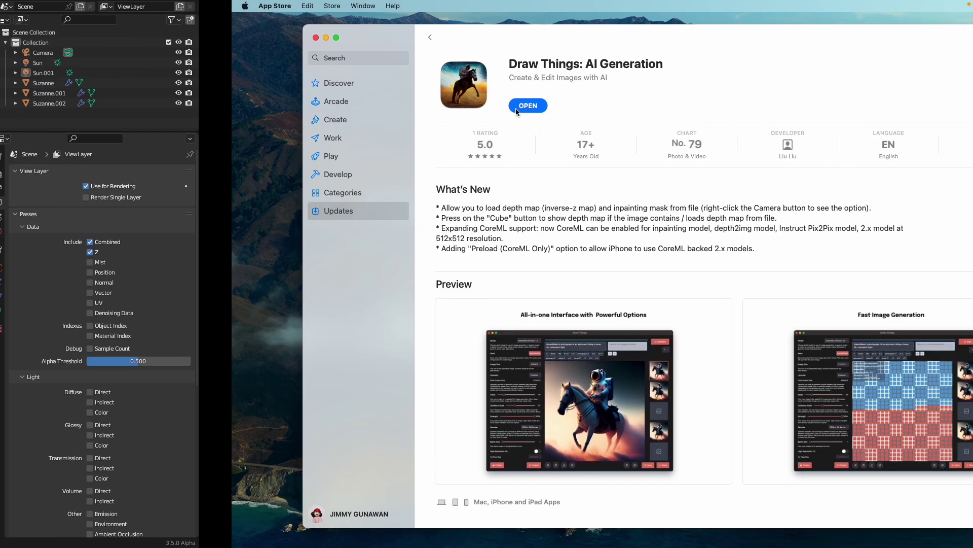
pyautogui.hotkey('ctrl', 'Right')
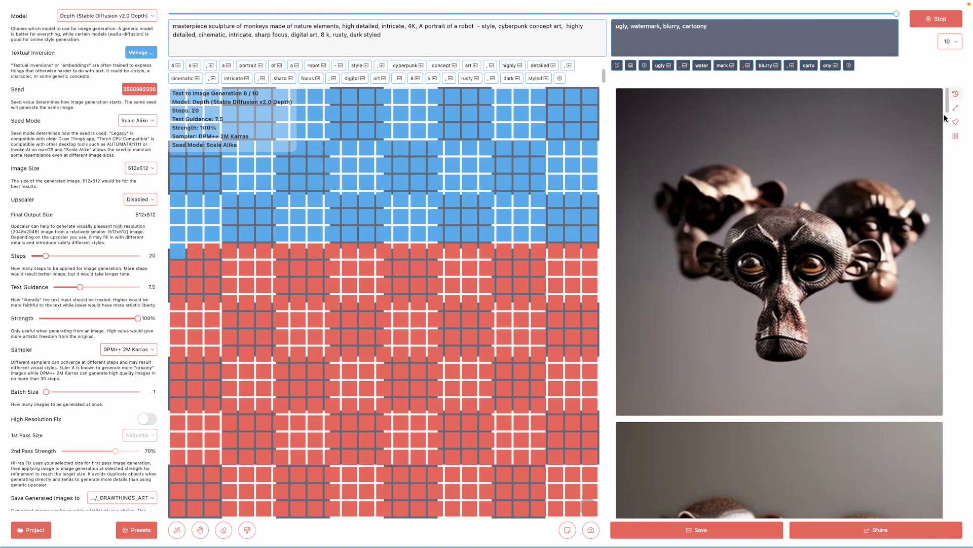
# Scroll the Draw Things history to check the batch at image 8 of 10.
pyautogui.moveTo(947, 102)
pyautogui.mouseDown()
pyautogui.moveTo(947, 133)
pyautogui.moveTo(947, 99)
pyautogui.mouseUp()
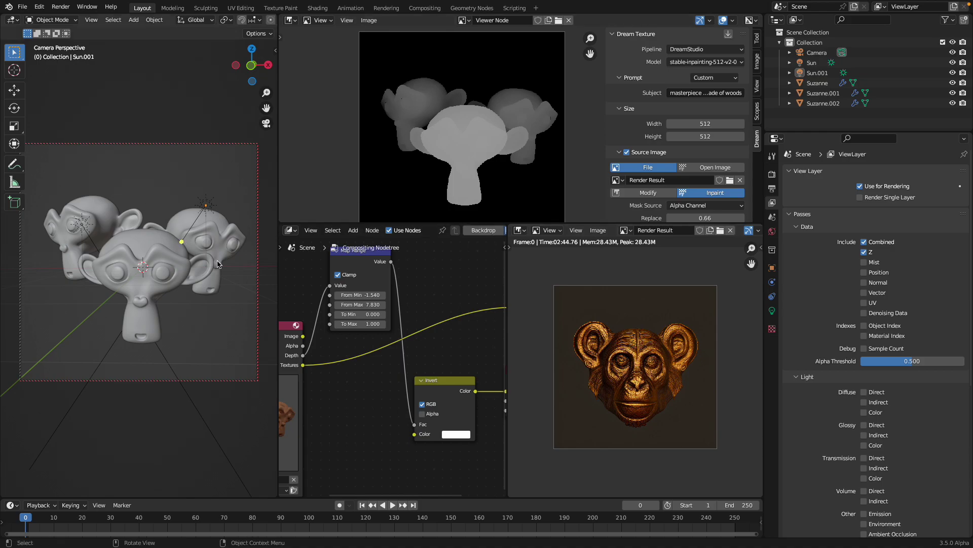
# Zoom out the compositor and widen the node editor to show Render Layers through Map Range and Invert.
pyautogui.scroll(-3, 384, 384)
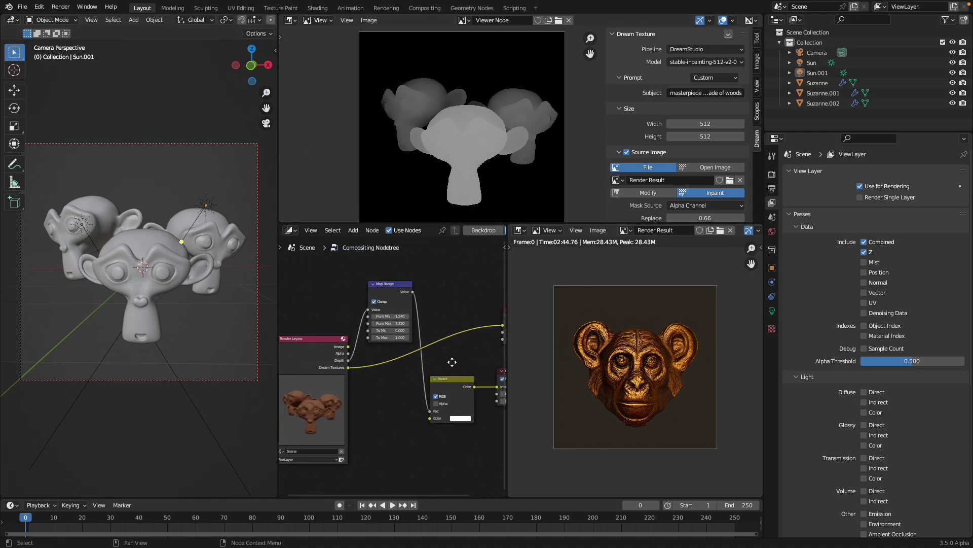
pyautogui.moveTo(509, 324); pyautogui.dragTo(589, 323)
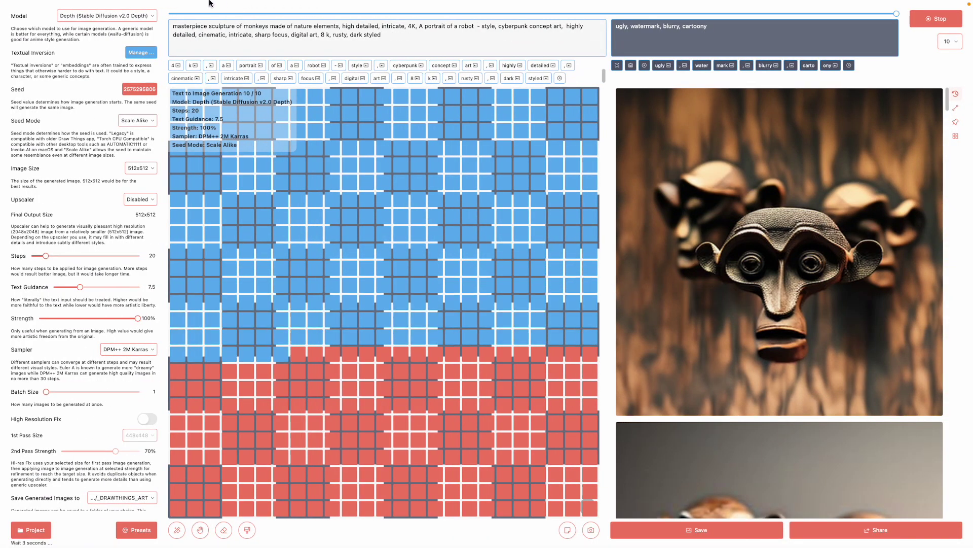
# Scroll through the finished 10-image history, ending on the pewter three-monkey sculpture.
pyautogui.moveTo(287, 3)
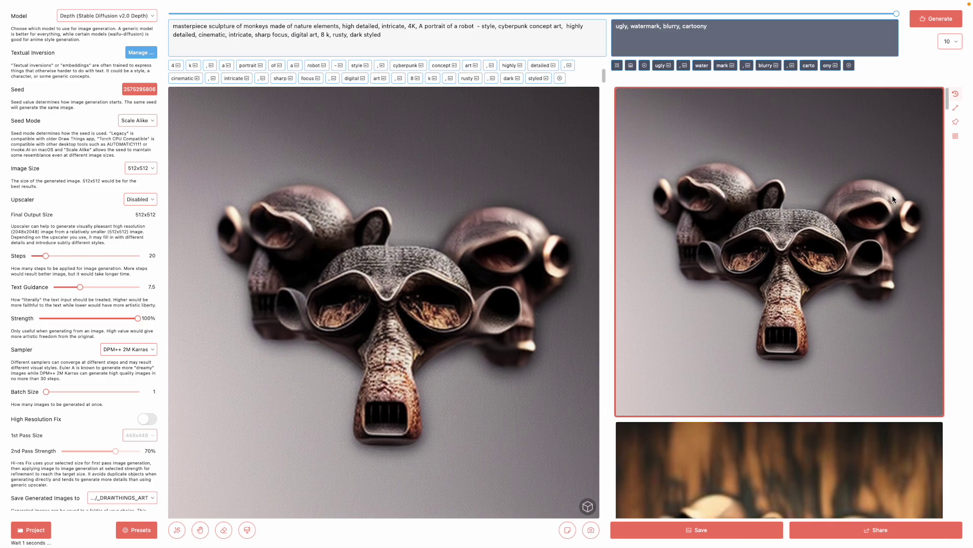
pyautogui.scroll(-5, 946, 104)
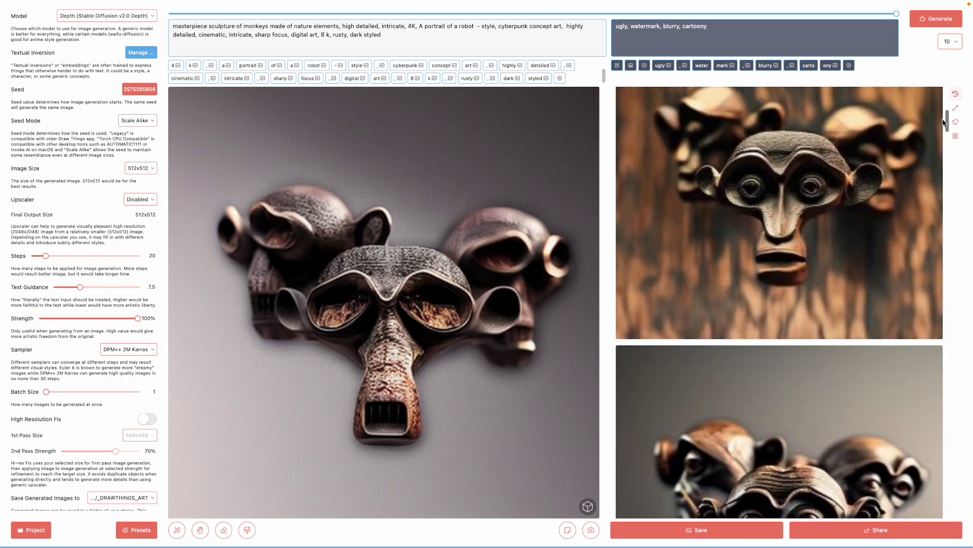
pyautogui.scroll(5, 946, 100)
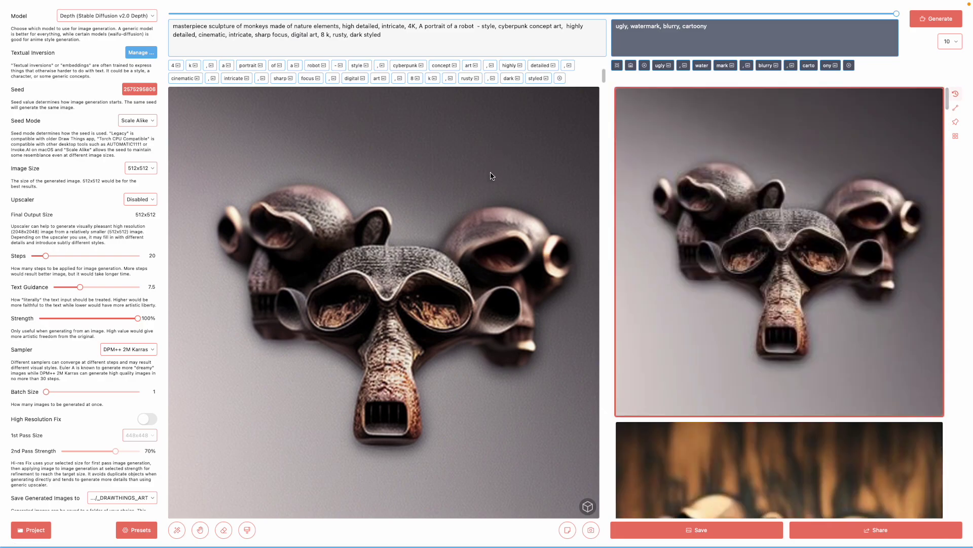